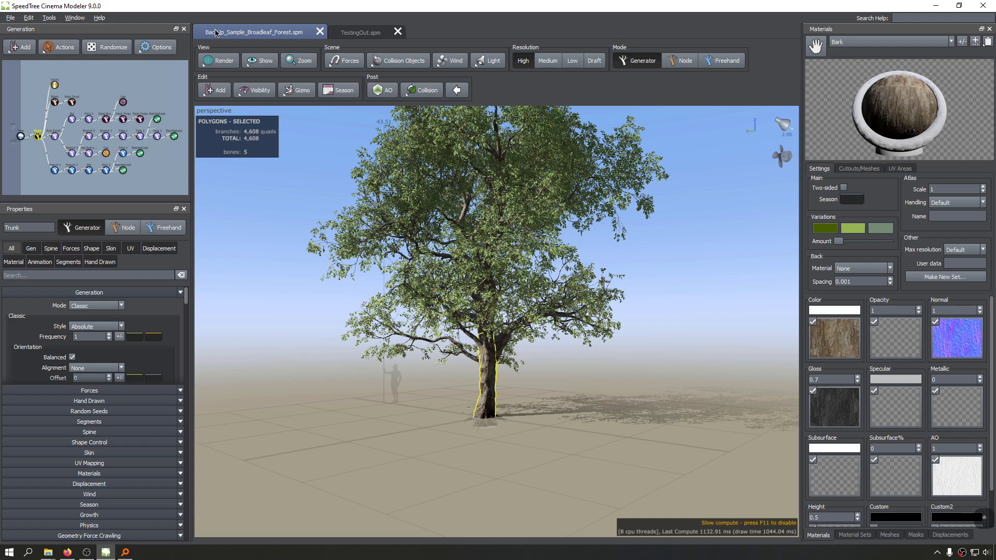
pyautogui.click(4, 19)
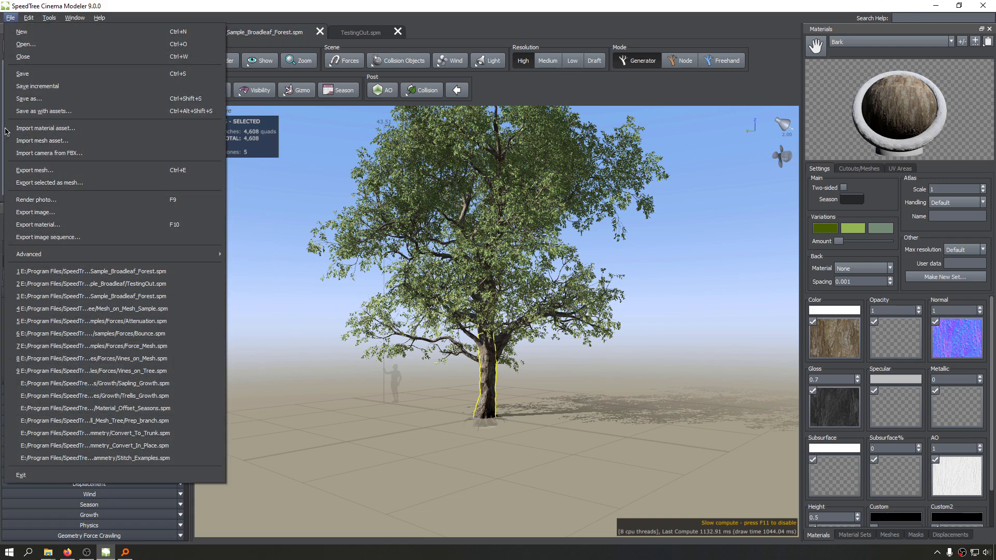
pyautogui.click(29, 98)
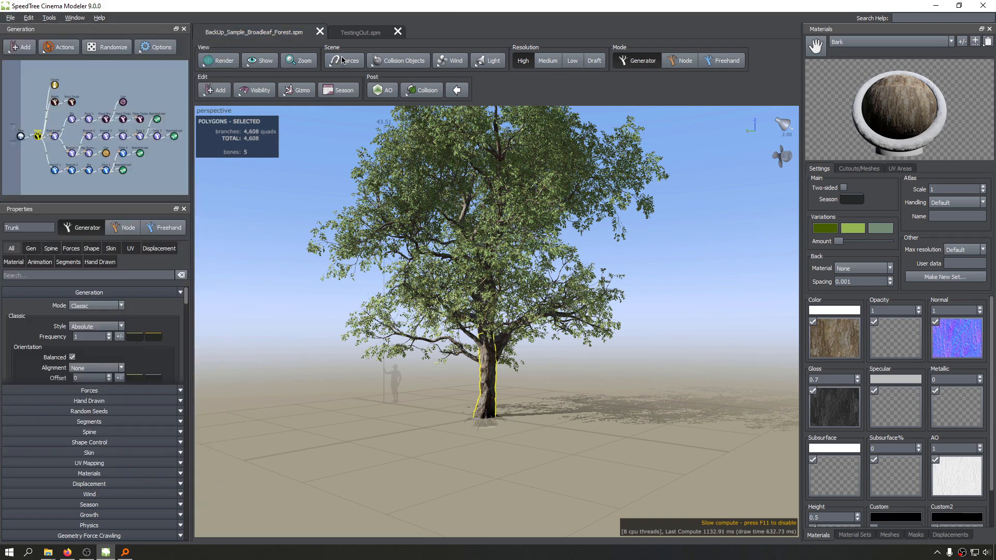
pyautogui.click(361, 32)
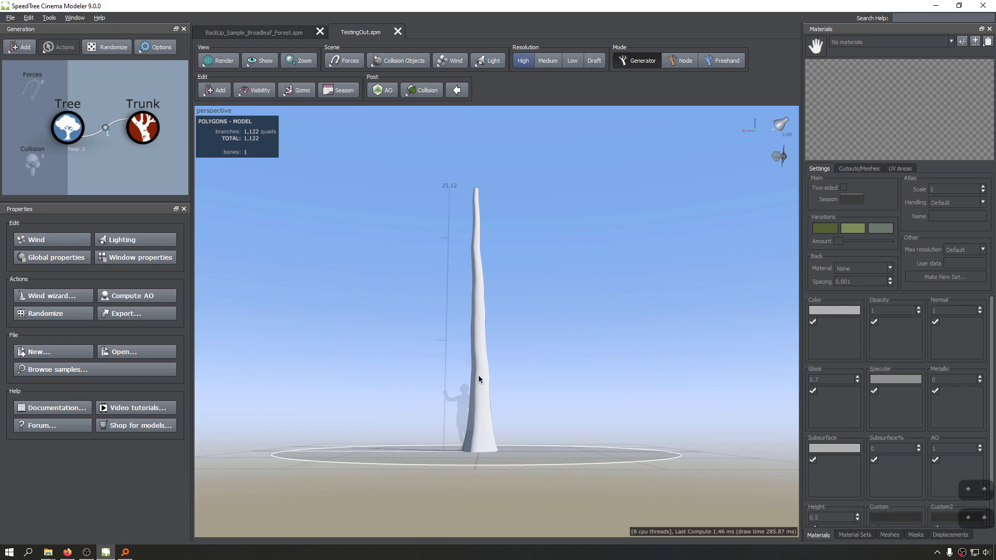
pyautogui.click(254, 33)
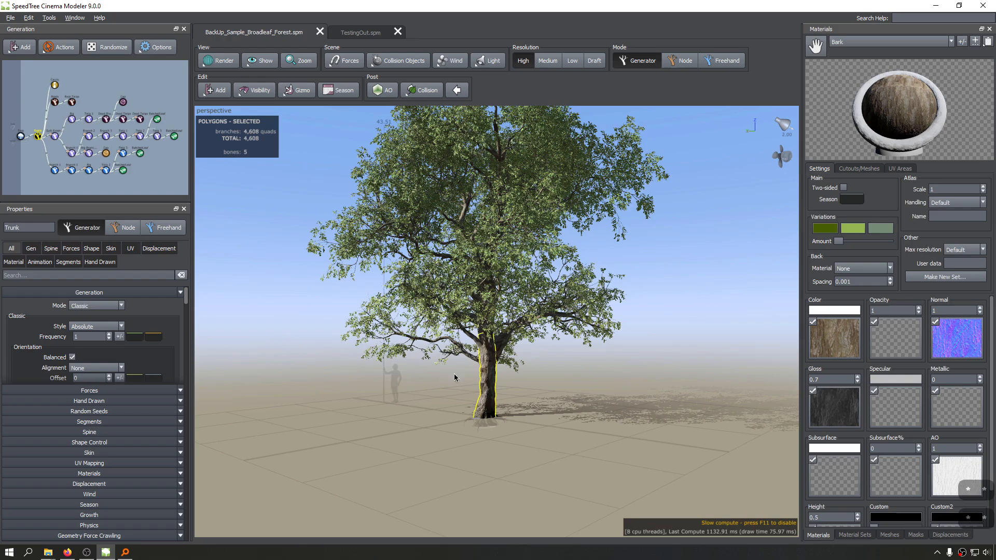
# Step: Delete all generators attached to the broadleaf sample's tree root and accept losing the node edits
pyautogui.scroll(6, 502, 386)
pyautogui.moveTo(502, 386); pyautogui.dragTo(502, 367, button='middle')
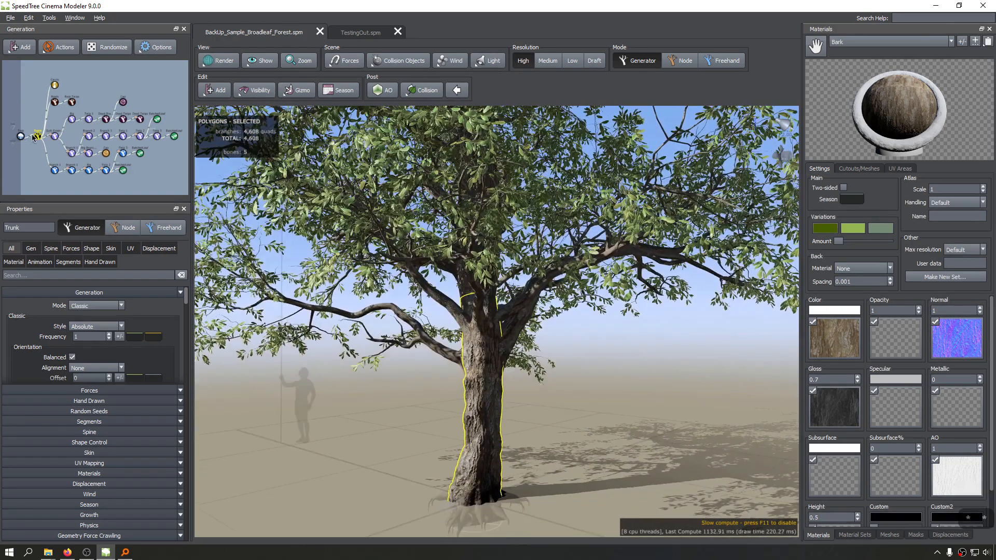
pyautogui.moveTo(34, 75); pyautogui.dragTo(180, 184)
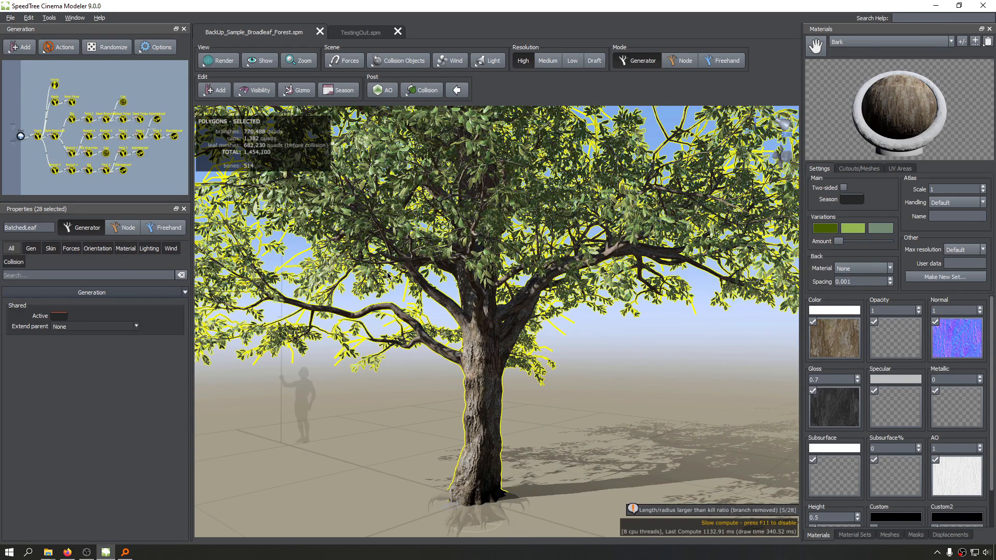
pyautogui.press('Delete')
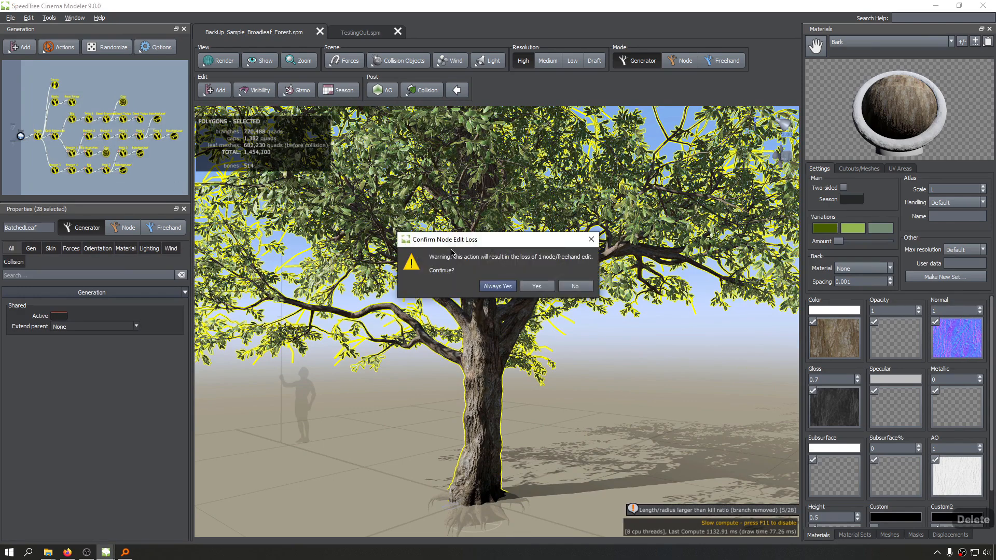
pyautogui.click(494, 288)
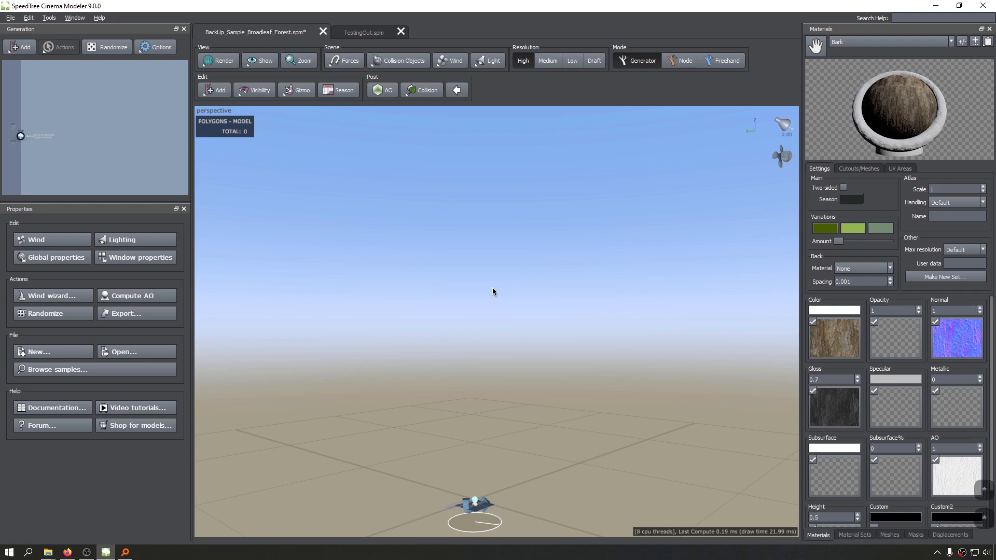
# Step: Delete the leftover force objects, including the planar force, at the base of the emptied tree
pyautogui.click(484, 436)
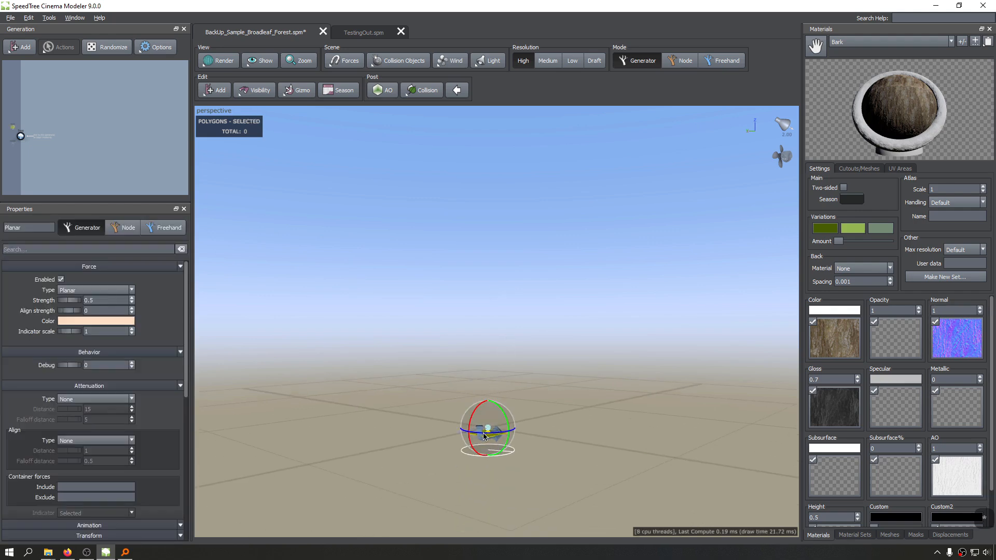
pyautogui.press('Delete')
pyautogui.press('Delete')
pyautogui.press('Delete')
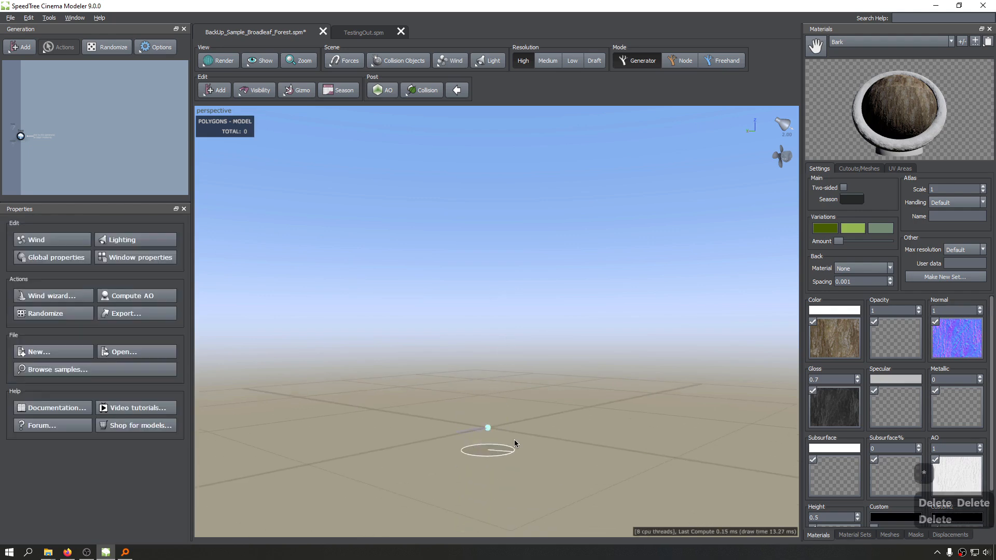
pyautogui.click(488, 427)
pyautogui.press('Delete')
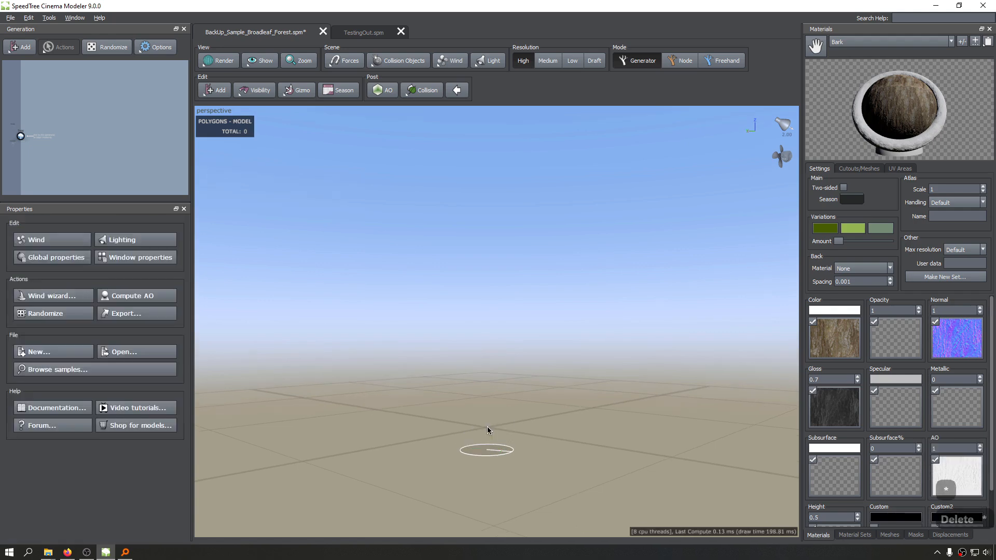
# Step: Set the Tree generator's Sink to 0
pyautogui.click(483, 446)
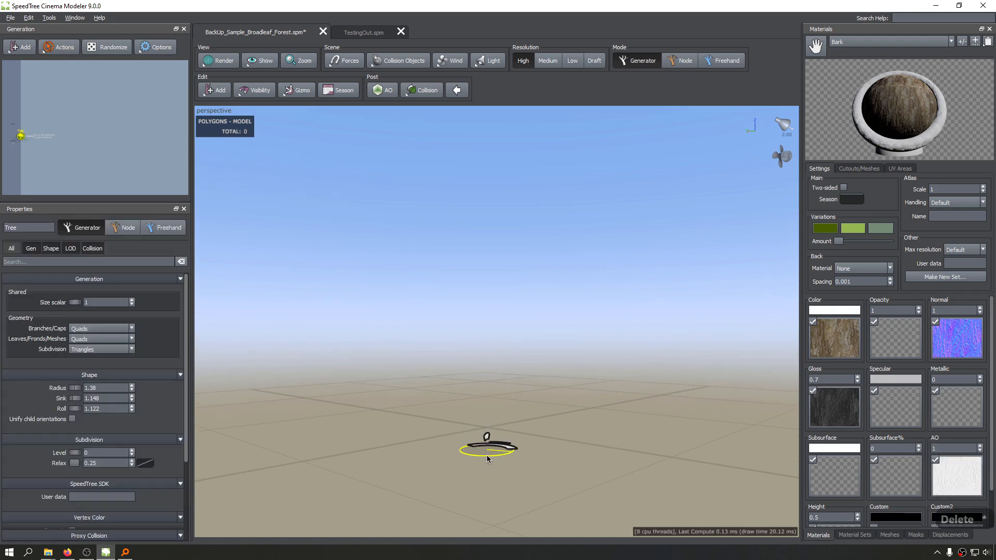
pyautogui.click(115, 397)
pyautogui.write('0')
pyautogui.press('Return')
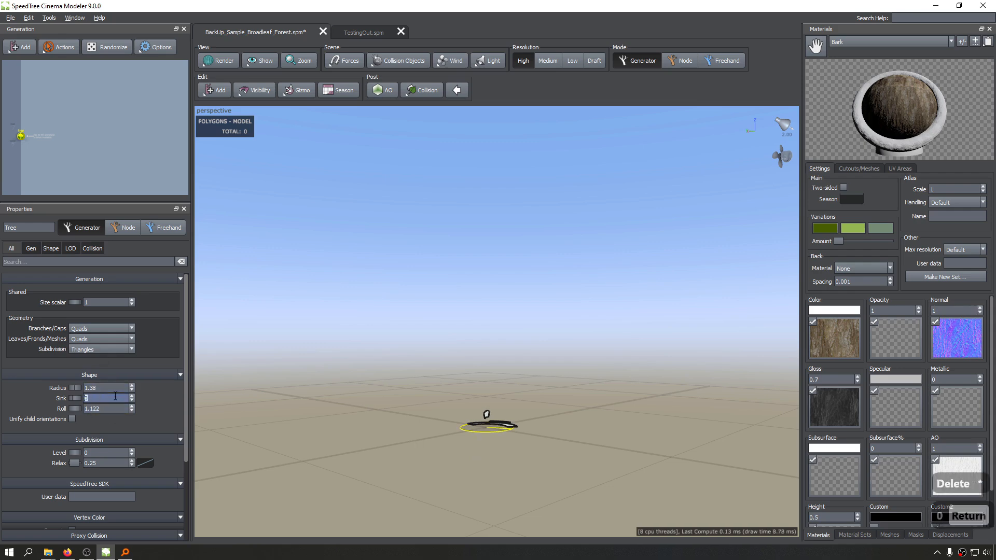
# Step: Add a standard Trunk generator to the empty Tree
pyautogui.moveTo(579, 377); pyautogui.dragTo(484, 428)
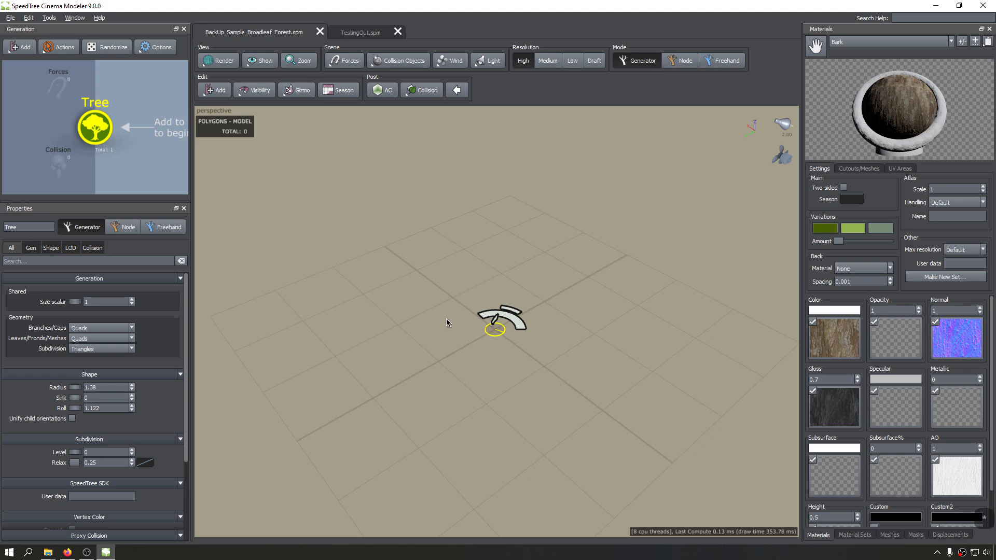
pyautogui.click(215, 90)
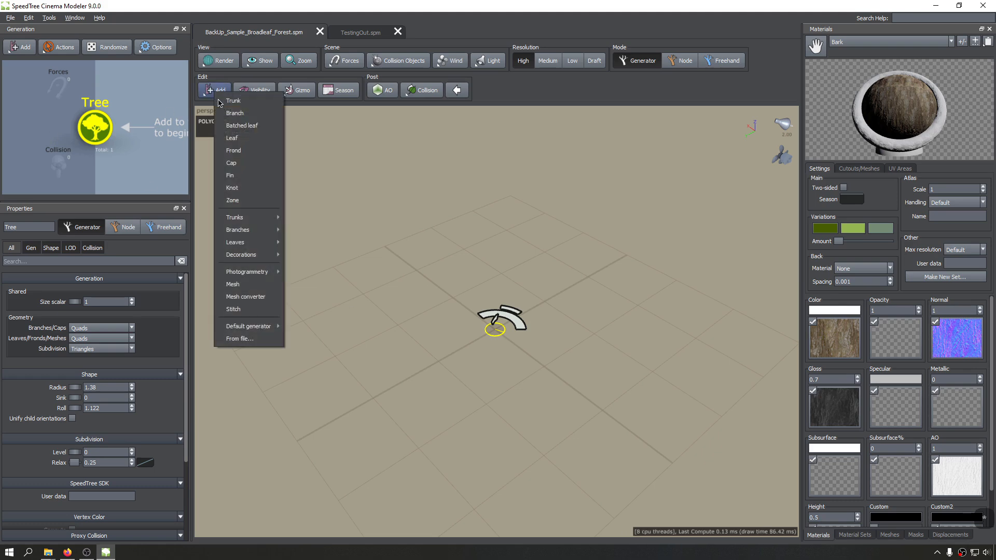
pyautogui.click(257, 102)
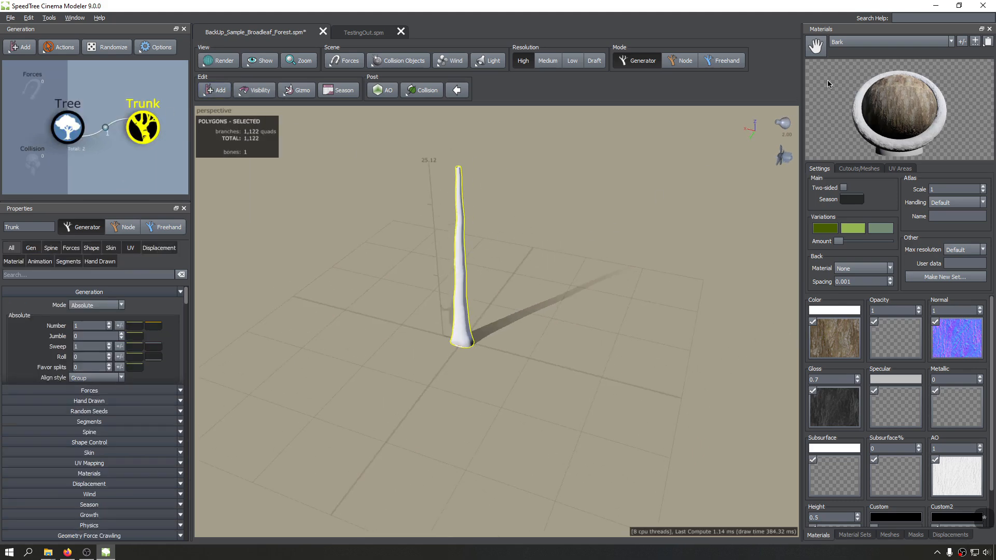
# Step: Apply the Bark material to the new trunk in the viewport
pyautogui.moveTo(816, 48); pyautogui.dragTo(469, 260)
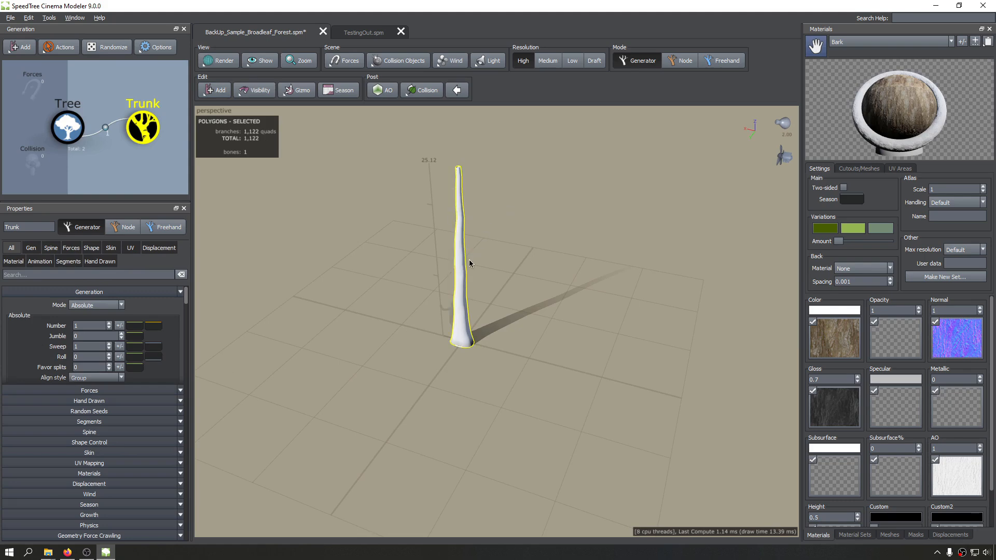
pyautogui.moveTo(812, 46); pyautogui.dragTo(560, 280)
pyautogui.scroll(-3, 490, 296)
pyautogui.scroll(8, 485, 307)
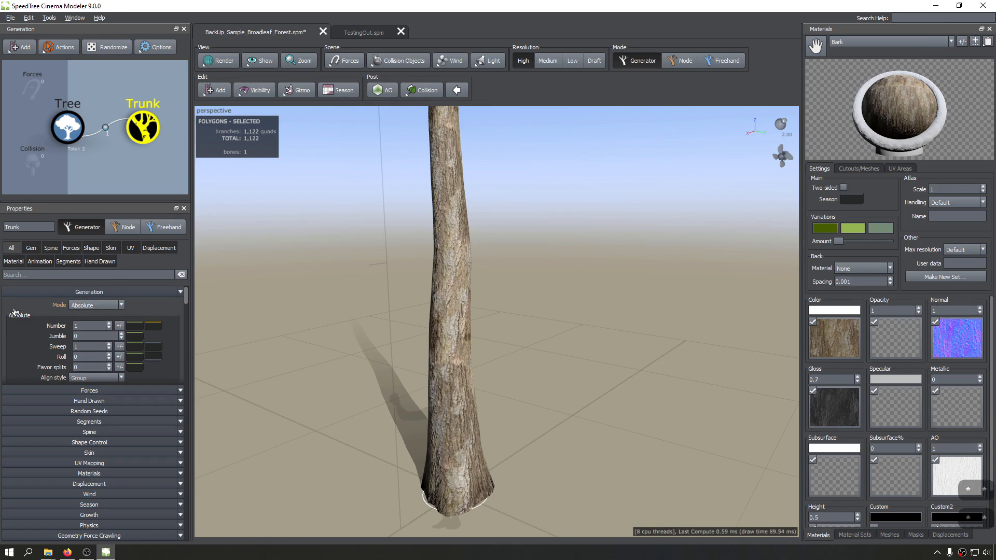
# Step: Try the Phyllotaxy generation mode on the trunk, look through its settings, and return the mode to Absolute
pyautogui.click(121, 307)
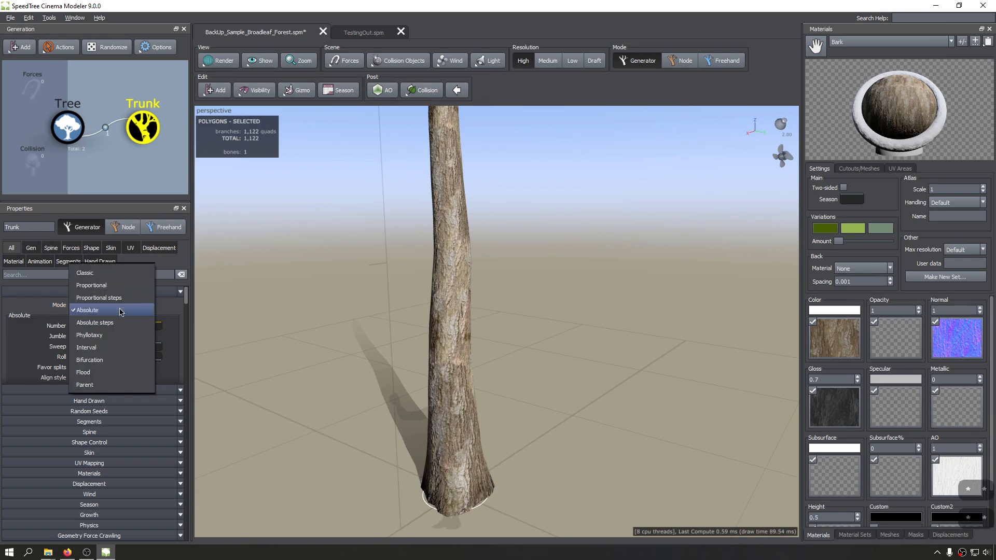
pyautogui.click(15, 325)
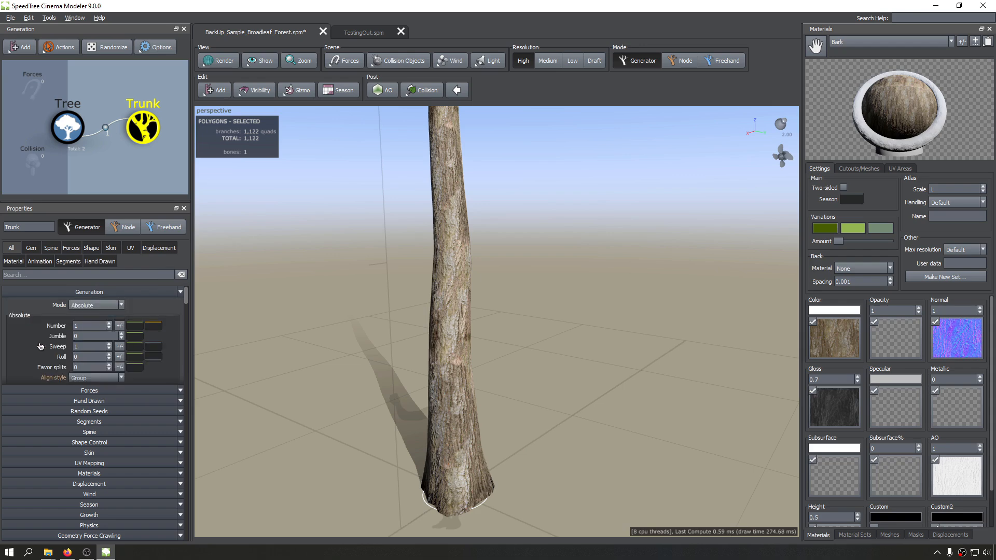
pyautogui.click(92, 305)
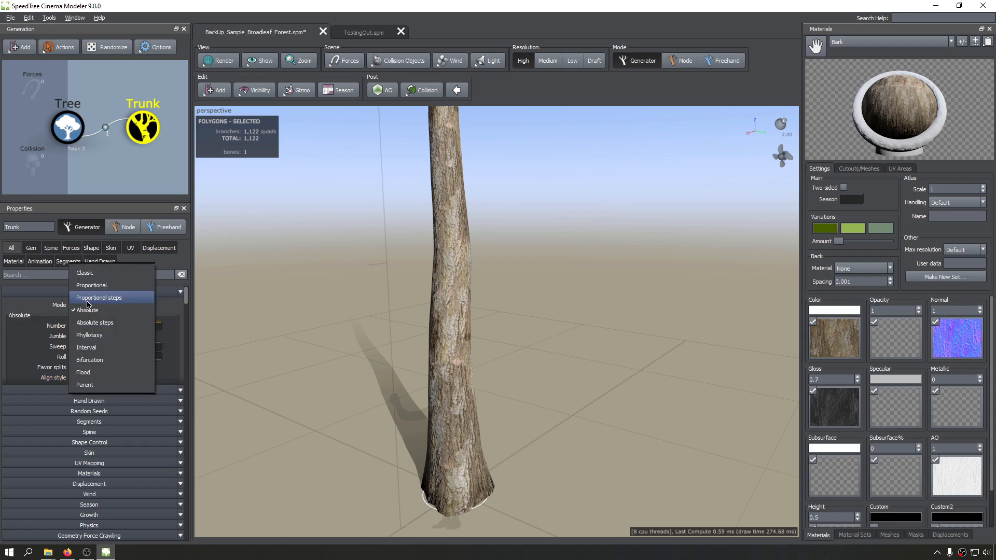
pyautogui.click(89, 335)
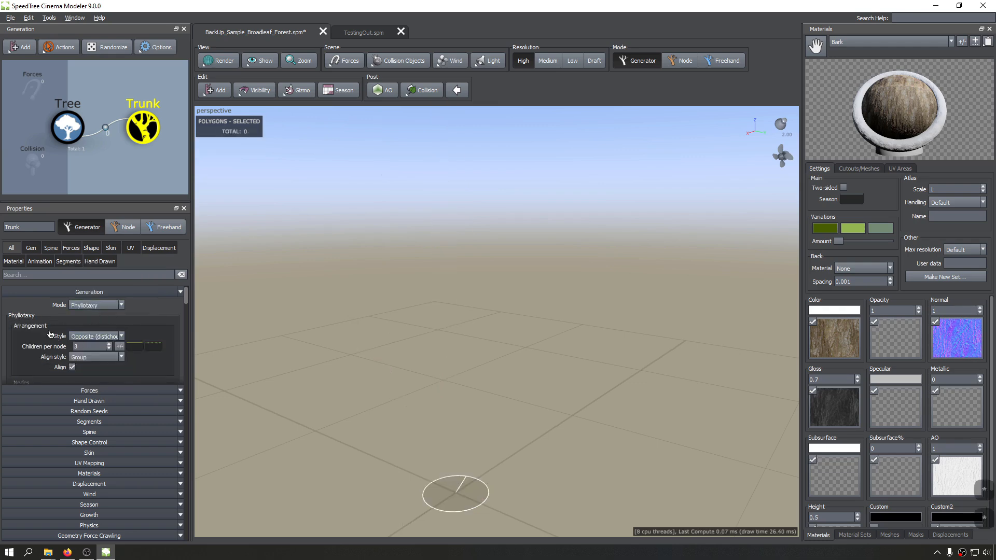
pyautogui.scroll(-4, 52, 337)
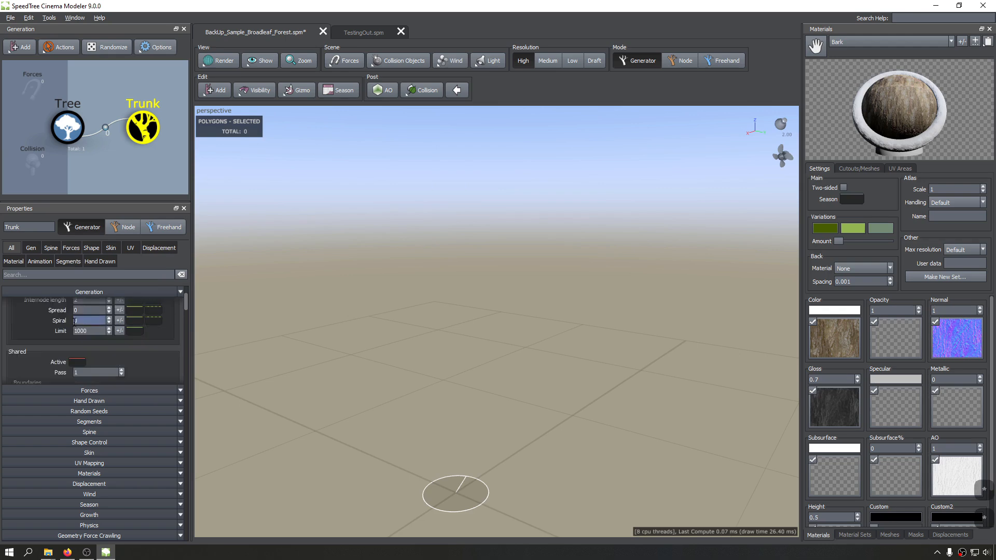
pyautogui.scroll(-2, 32, 330)
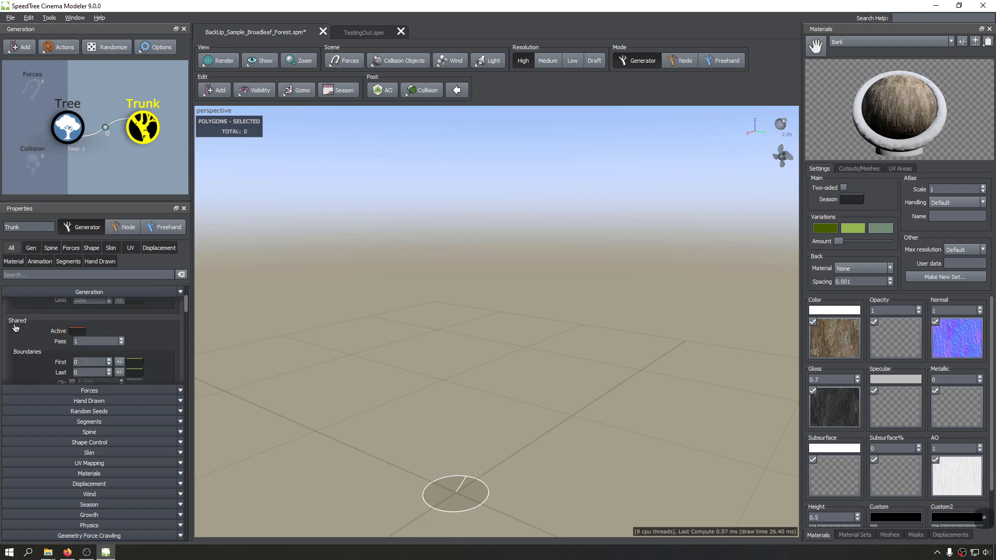
pyautogui.scroll(-4, 147, 347)
pyautogui.scroll(10, 72, 350)
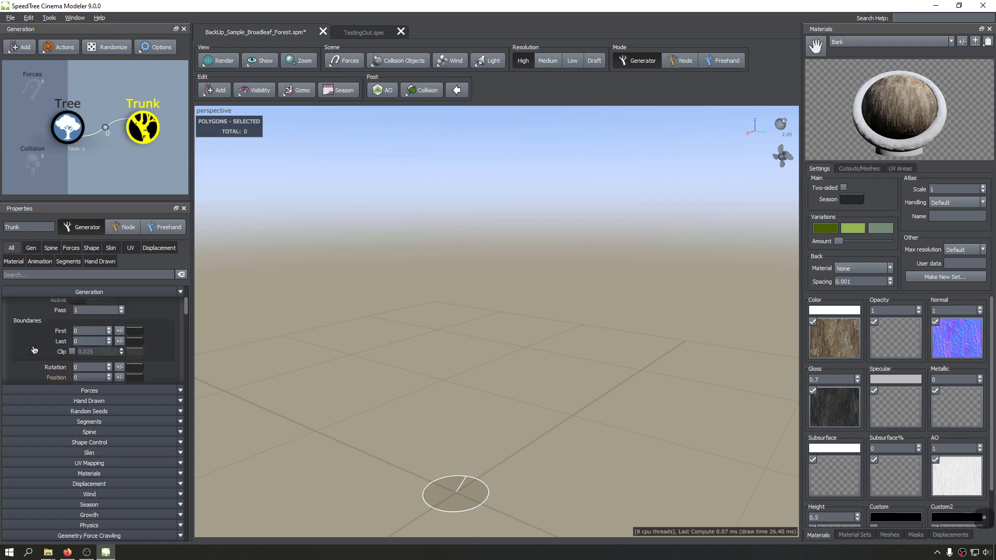
pyautogui.scroll(2, 95, 329)
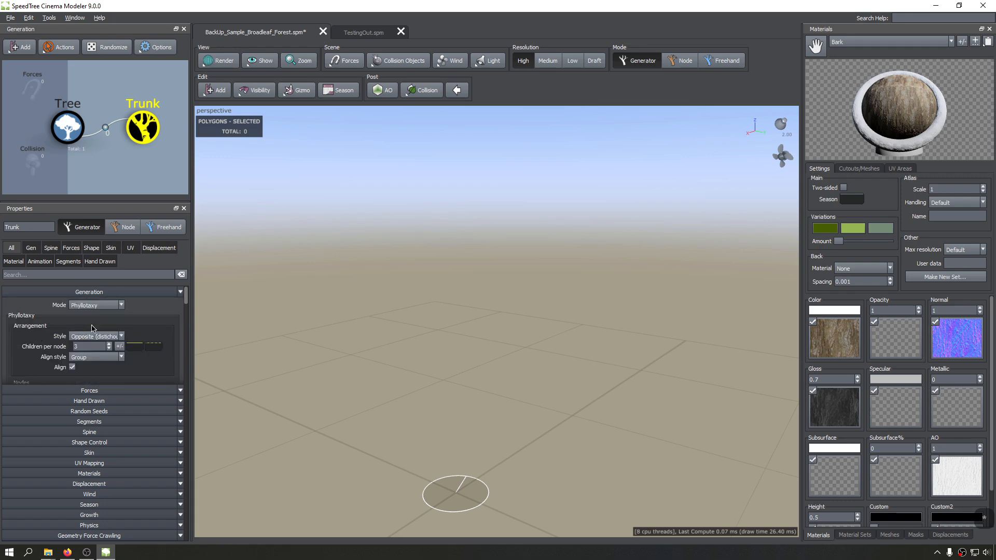
pyautogui.click(99, 306)
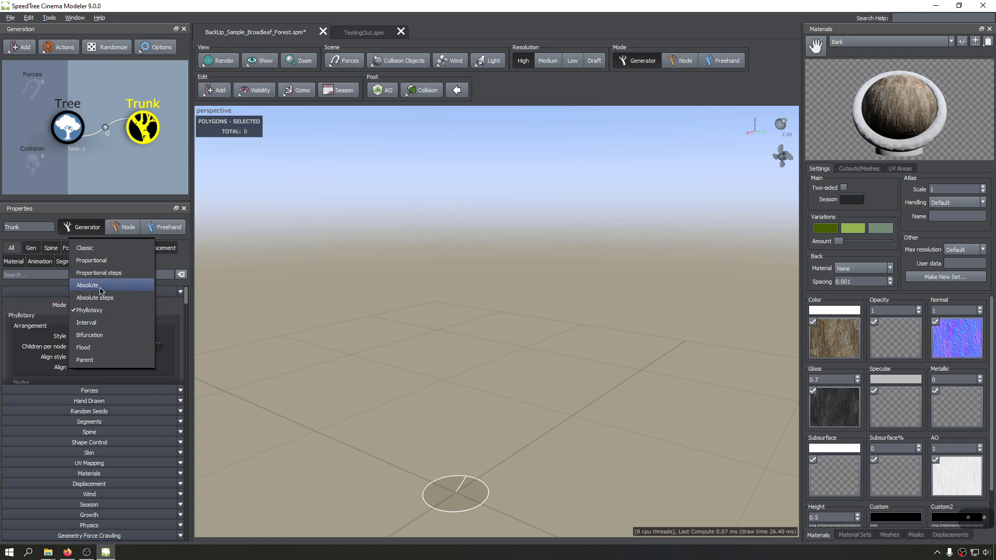
pyautogui.click(101, 291)
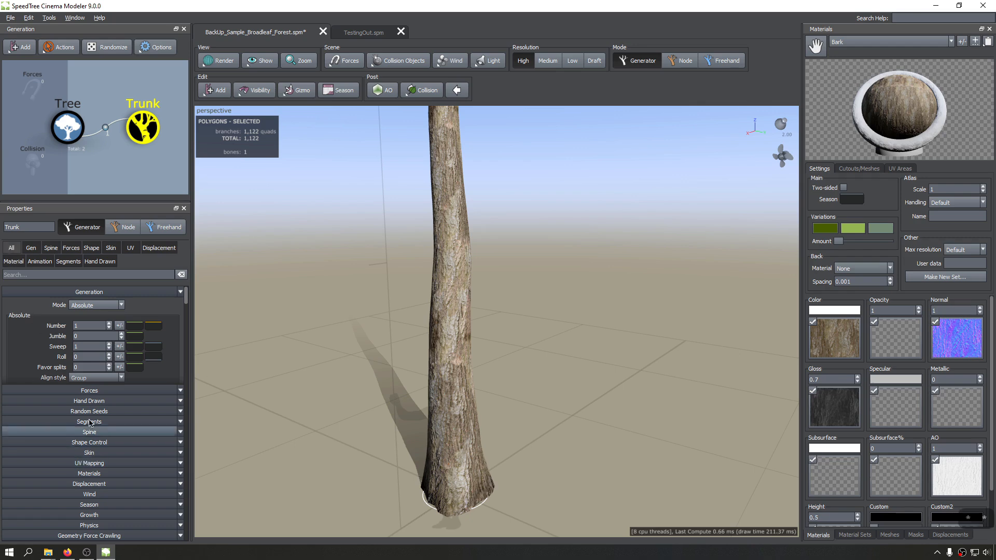
# Step: Examine the trunk's property groups, filtering them to the Generation settings and the UV Mapping settings
pyautogui.scroll(-5, 103, 493)
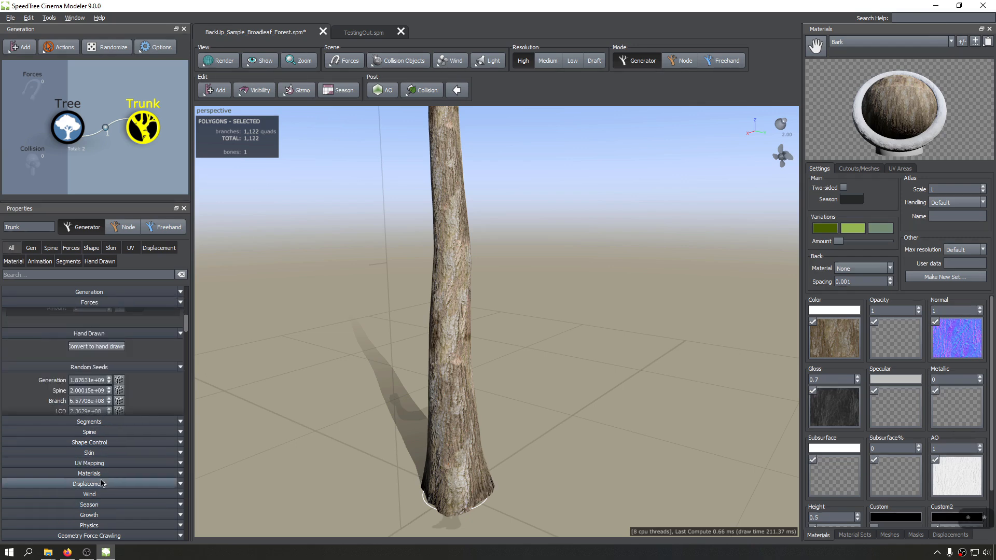
pyautogui.scroll(5, 101, 484)
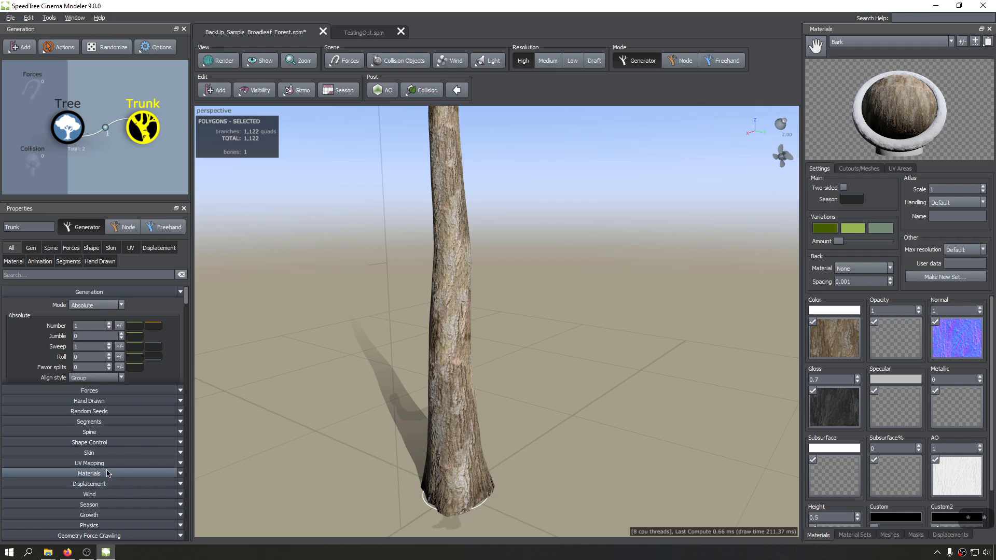
pyautogui.click(29, 250)
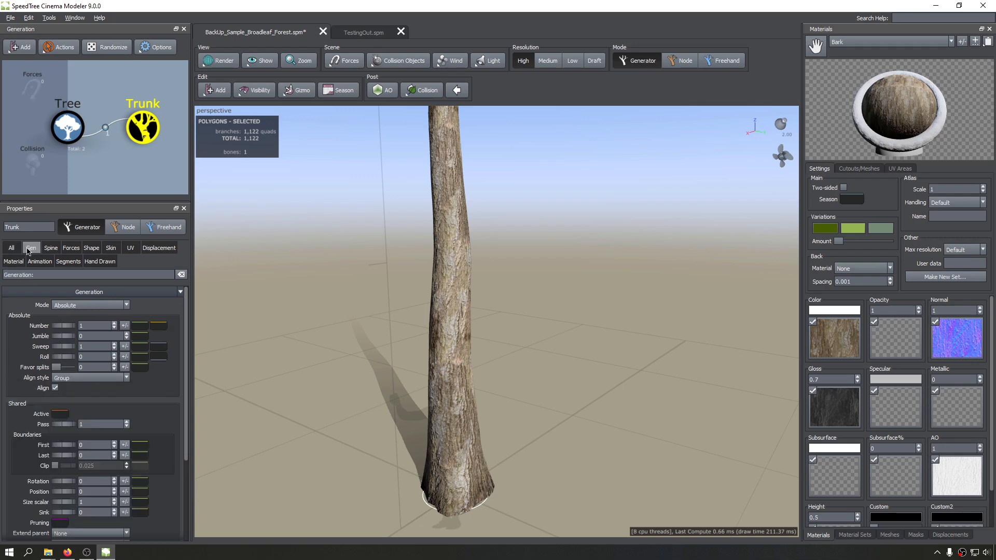
pyautogui.scroll(-5, 128, 371)
pyautogui.scroll(5, 136, 462)
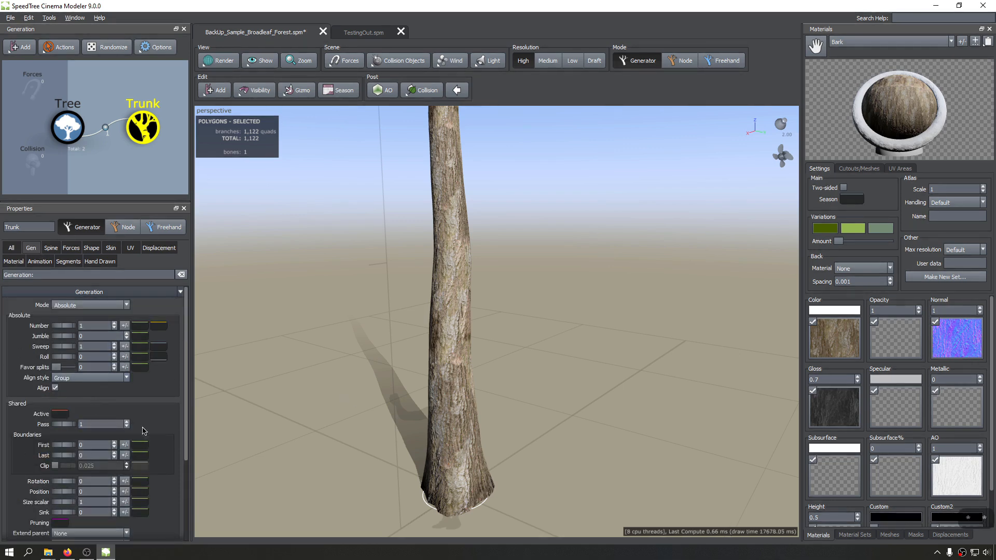
pyautogui.scroll(-3, 63, 432)
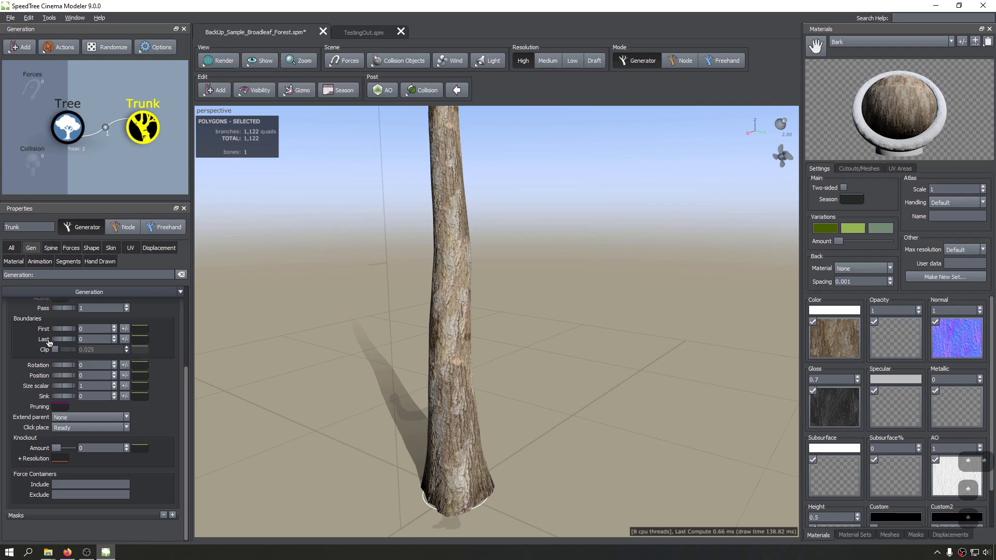
pyautogui.click(130, 247)
pyautogui.scroll(-5, 126, 413)
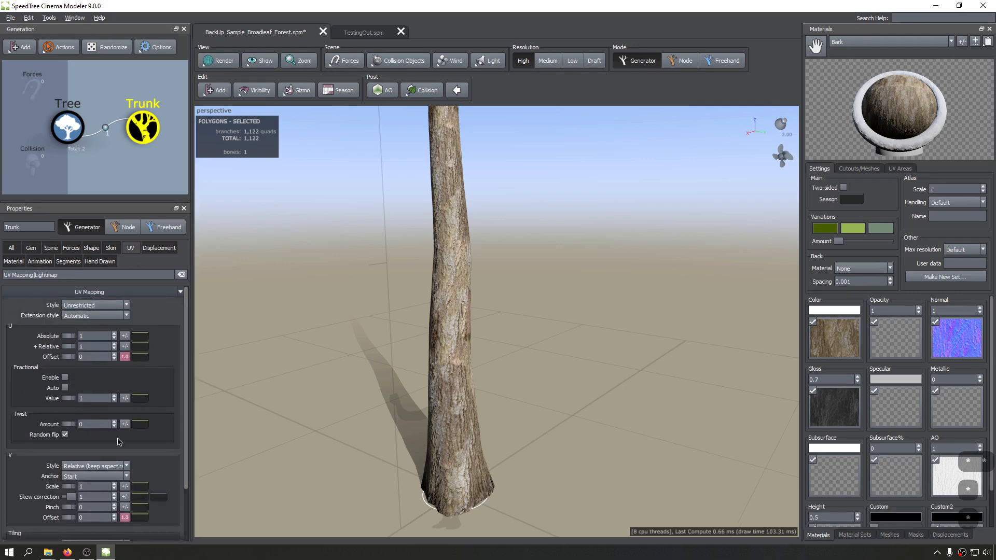
pyautogui.scroll(5, 126, 413)
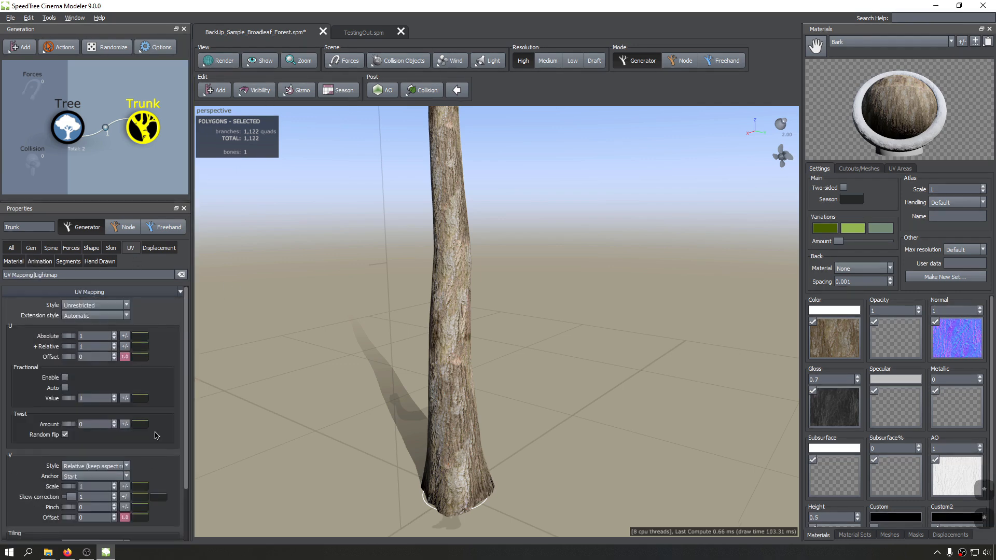
# Step: Filter the trunk's properties to the Generation group and examine its Absolute and Shared settings
pyautogui.click(31, 248)
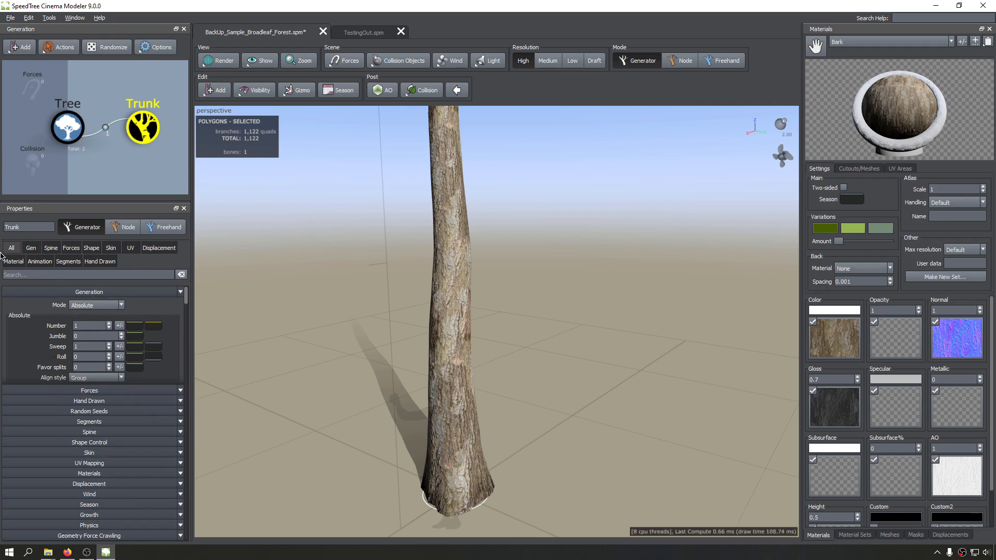
pyautogui.click(32, 250)
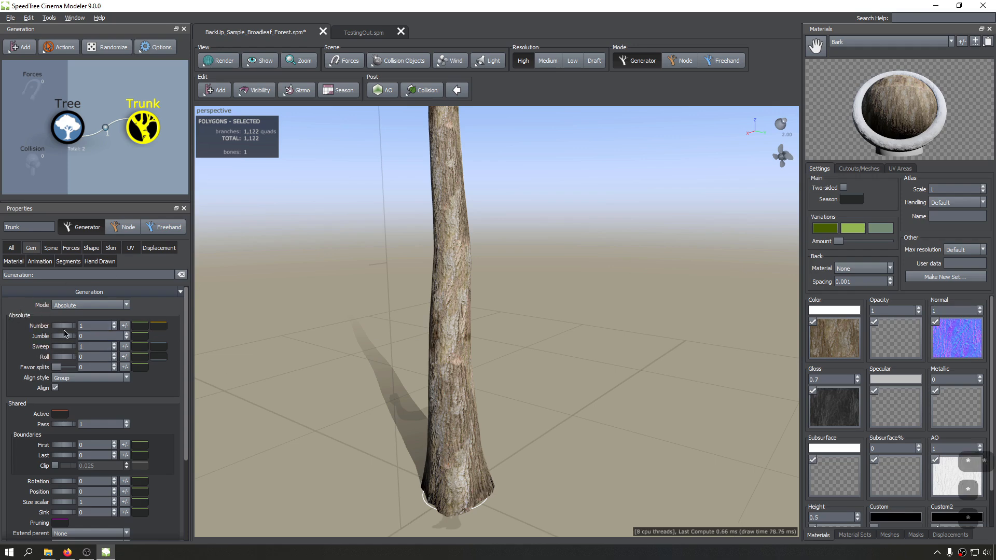
pyautogui.scroll(-1, 55, 398)
pyautogui.scroll(-1, 55, 398)
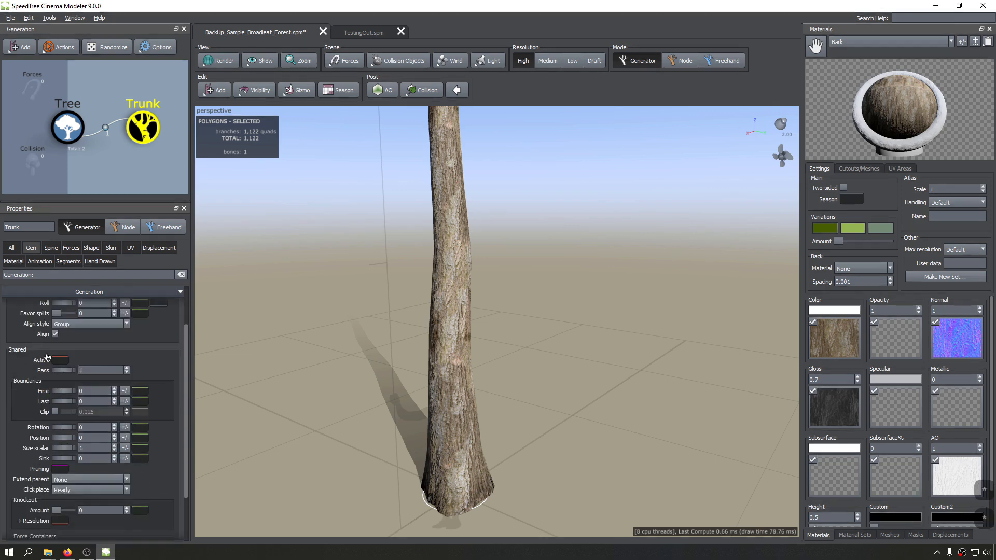
pyautogui.scroll(-1, 51, 371)
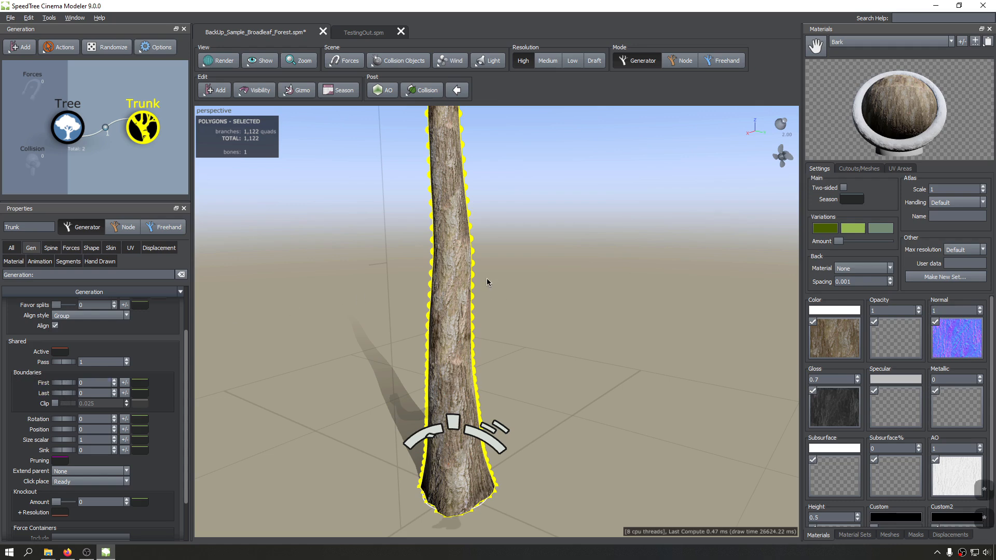
# Step: Add a Big branches generator to the Trunk and inspect the new branches from the other side of the tree
pyautogui.click(207, 91)
pyautogui.moveTo(245, 228)
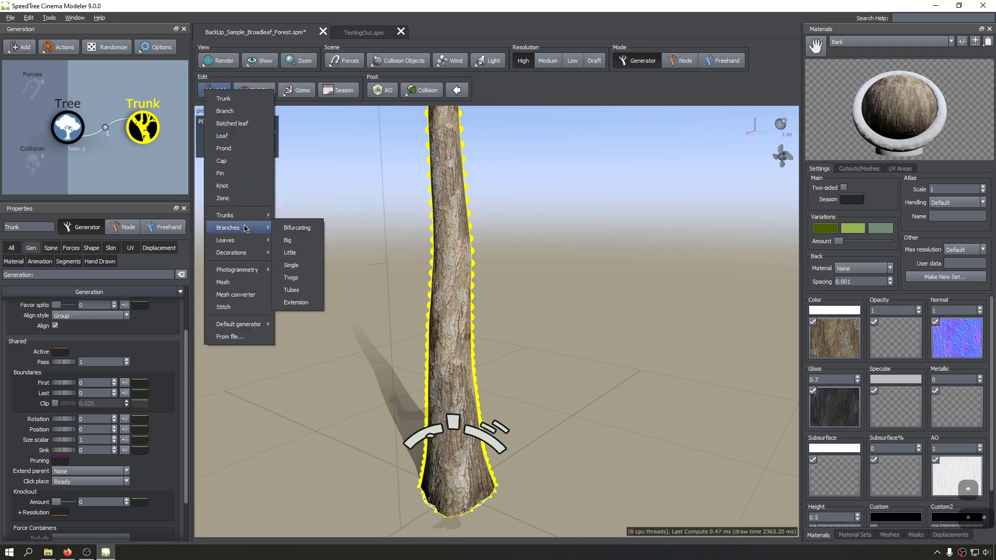
pyautogui.click(311, 239)
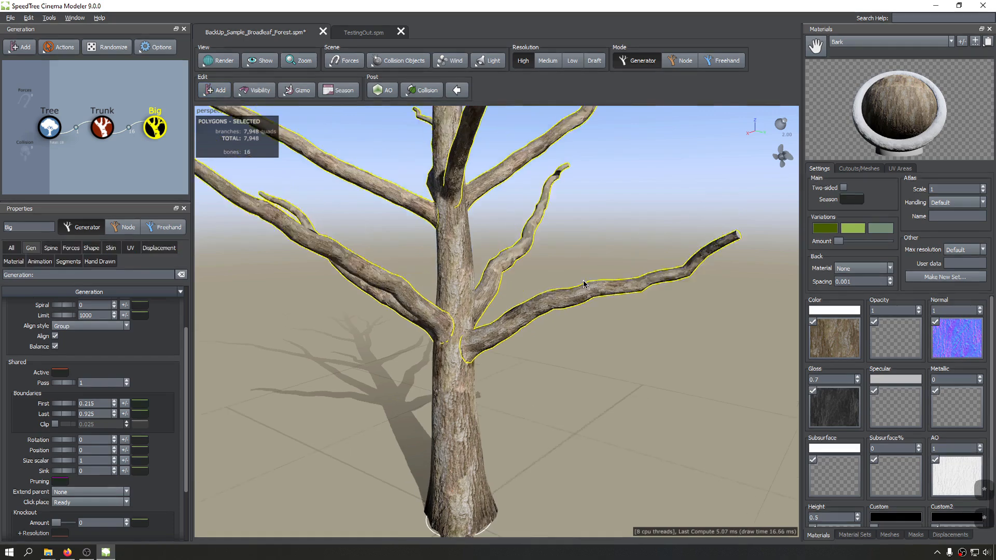
pyautogui.scroll(-7, 545, 338)
pyautogui.moveTo(545, 338); pyautogui.dragTo(689, 276)
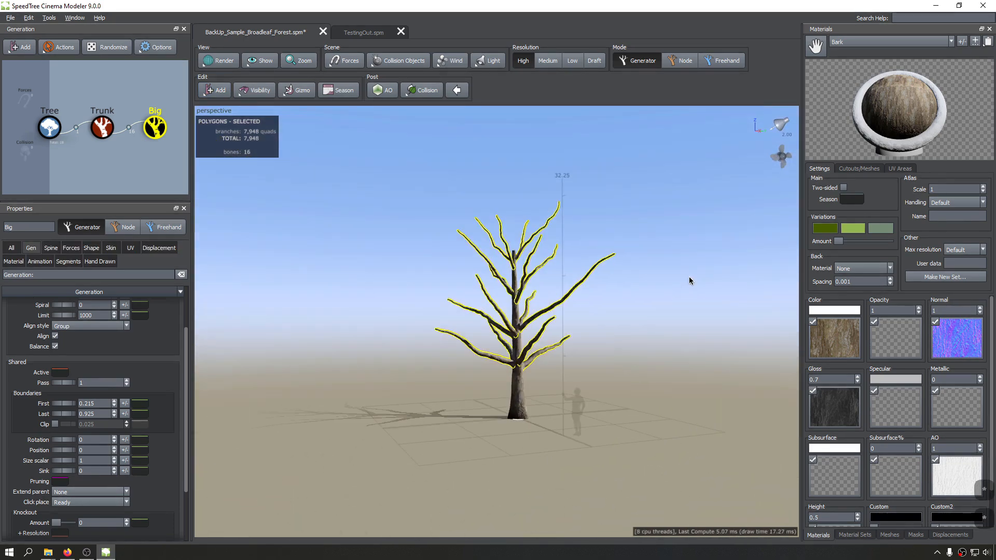
pyautogui.scroll(5, 599, 306)
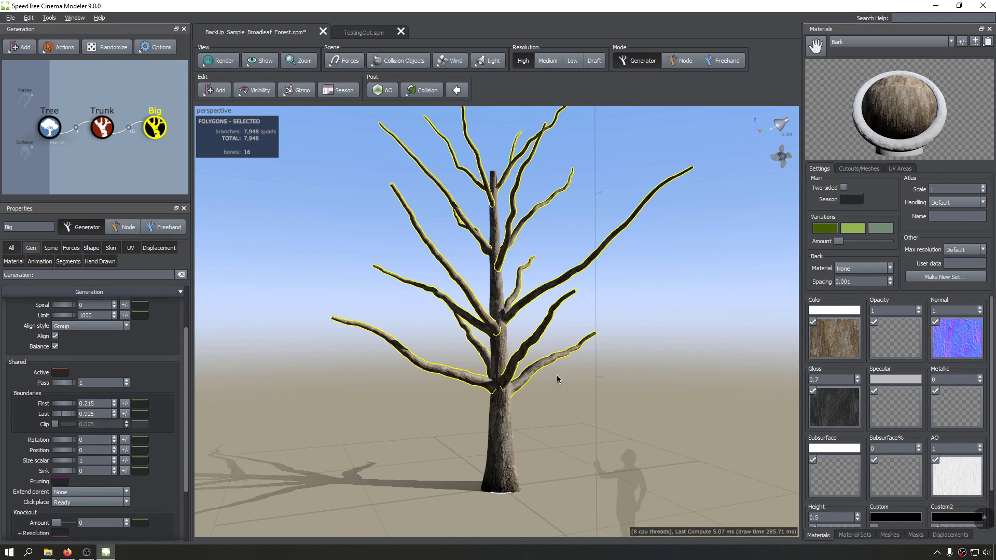
pyautogui.click(503, 441)
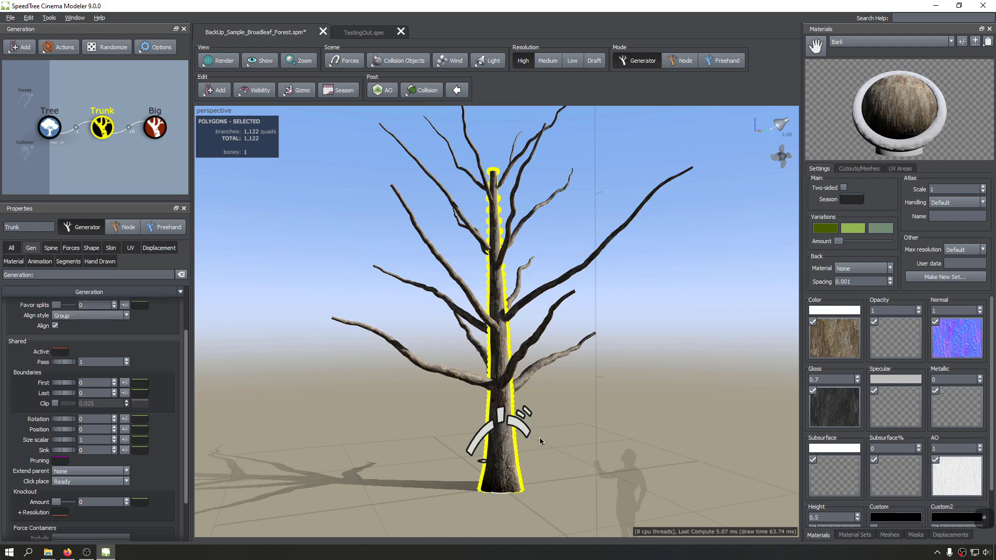
pyautogui.click(587, 440)
pyautogui.moveTo(421, 434); pyautogui.dragTo(625, 419)
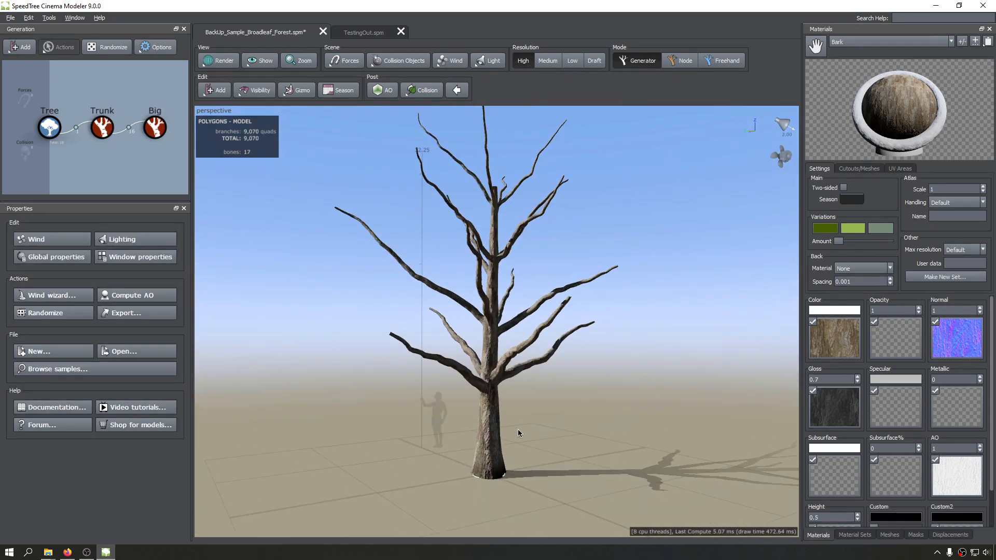
# Step: Select the Big branches in the viewport and add a Little branches generator to them
pyautogui.click(489, 433)
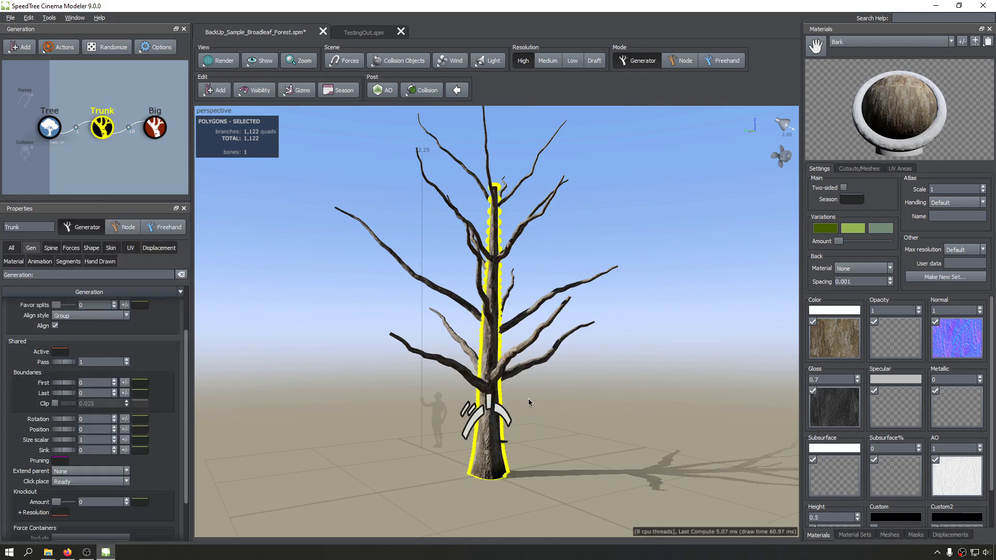
pyautogui.click(523, 343)
pyautogui.click(522, 349)
pyautogui.moveTo(523, 350); pyautogui.dragTo(551, 354)
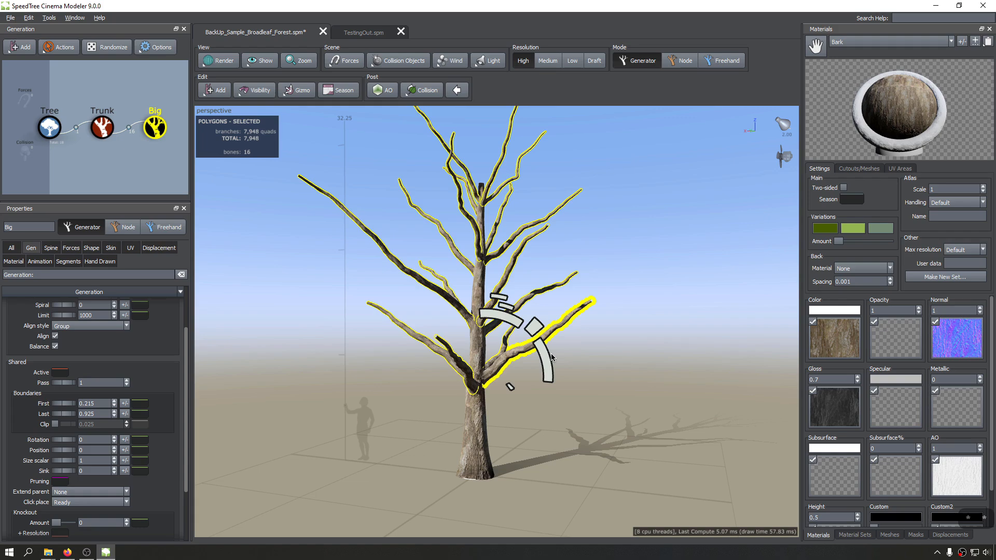
pyautogui.click(214, 89)
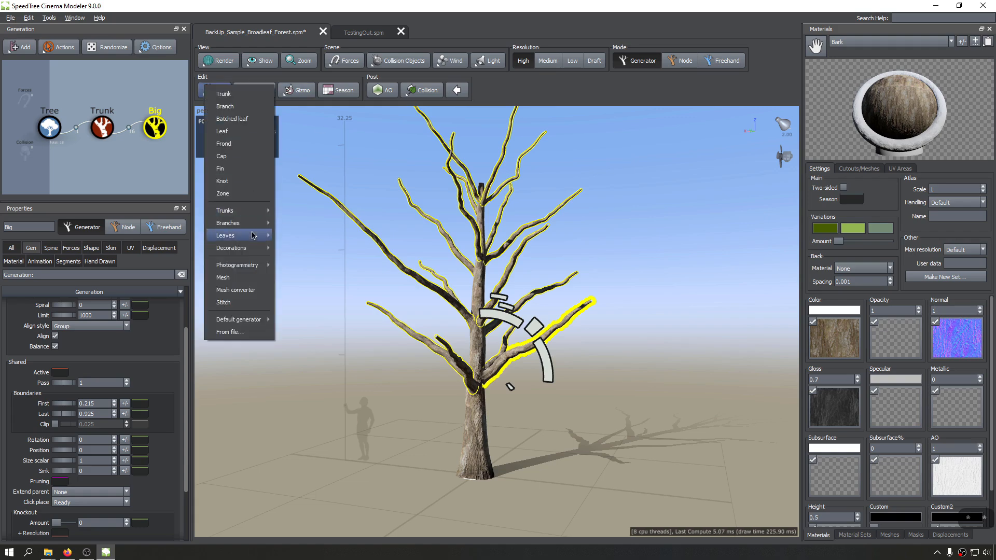
pyautogui.click(296, 248)
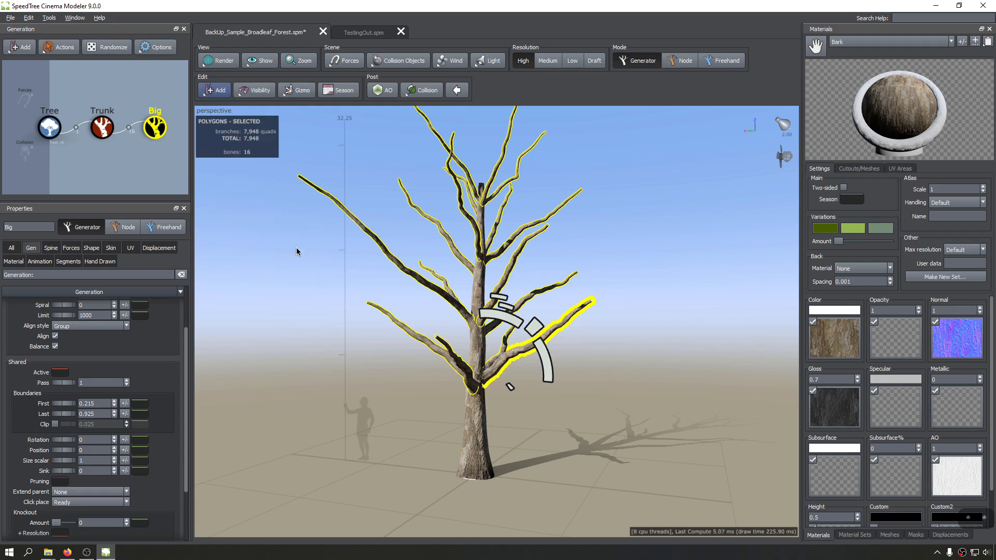
pyautogui.moveTo(632, 344); pyautogui.dragTo(594, 400, button='middle')
pyautogui.click(634, 350)
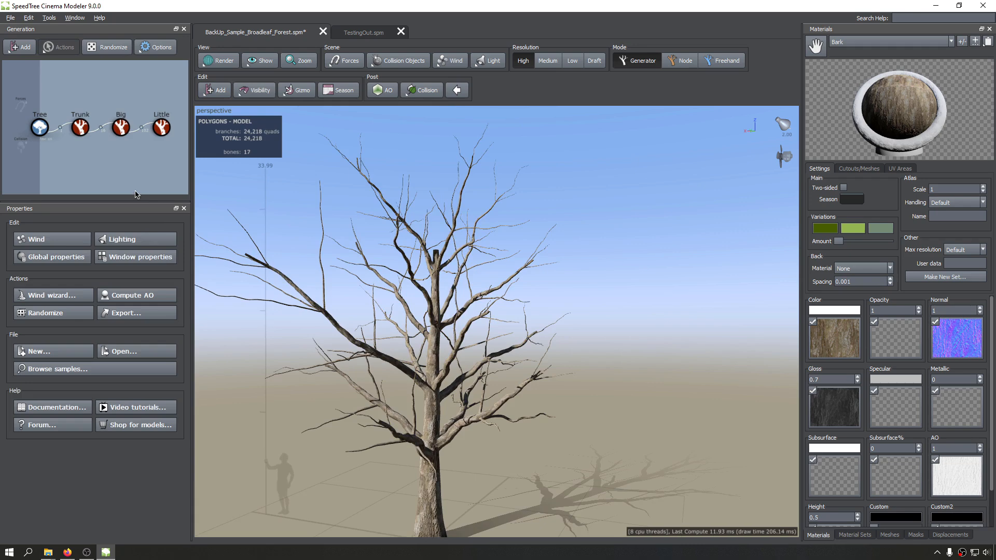
# Step: Examine which parts of the tree the Little, Big and Trunk generators each produce
pyautogui.click(161, 127)
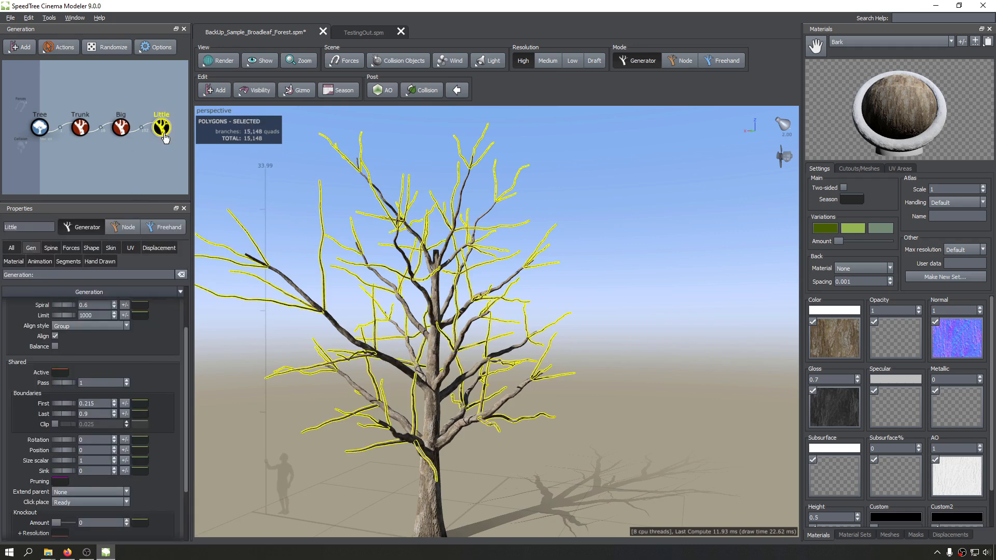
pyautogui.click(119, 129)
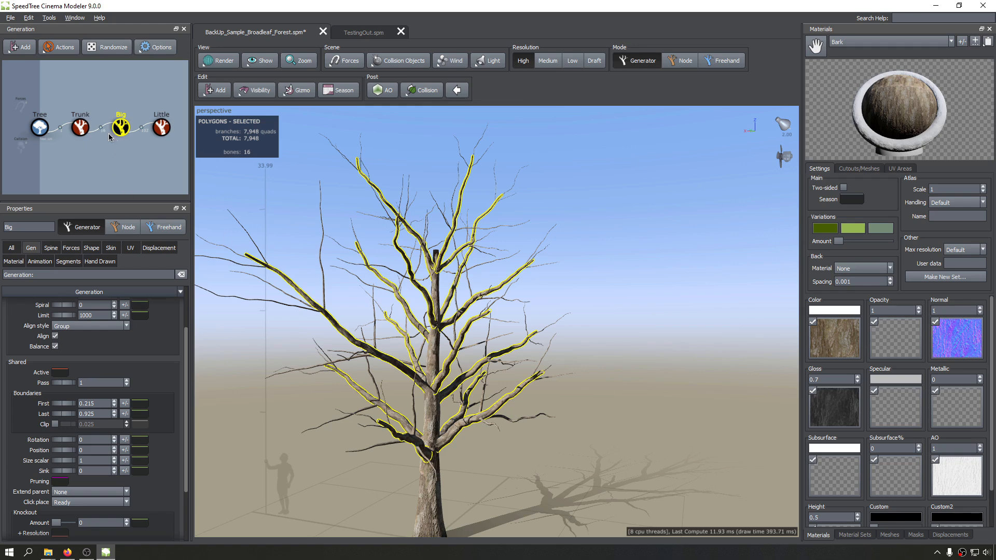
pyautogui.click(78, 130)
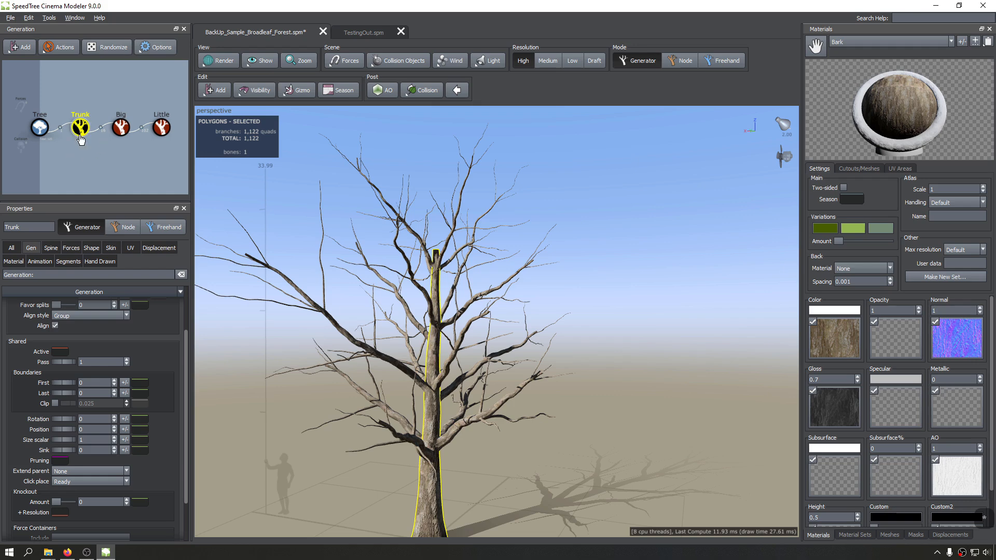
pyautogui.click(120, 136)
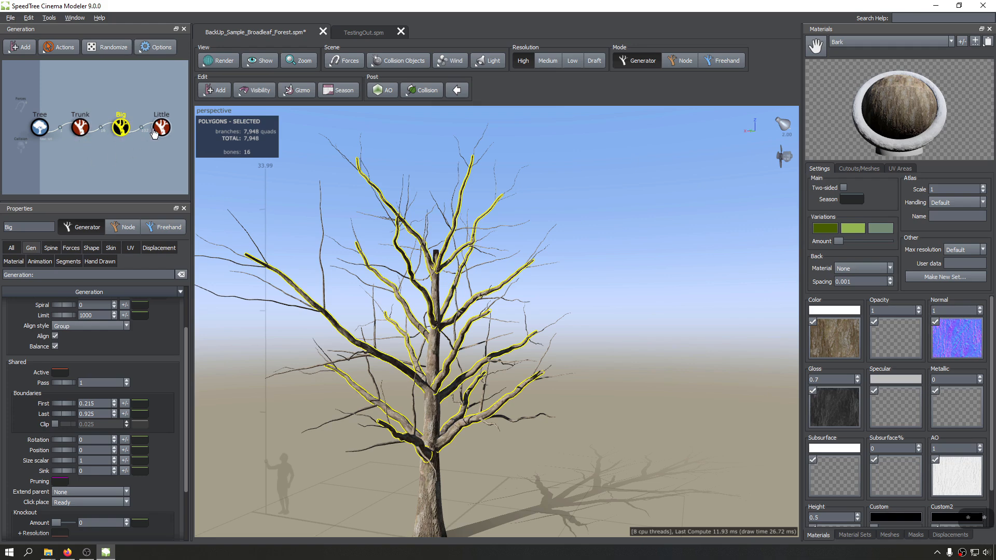
# Step: Try the Portrait orientation for the generator graph and return it to Landscape
pyautogui.rightClick(99, 74)
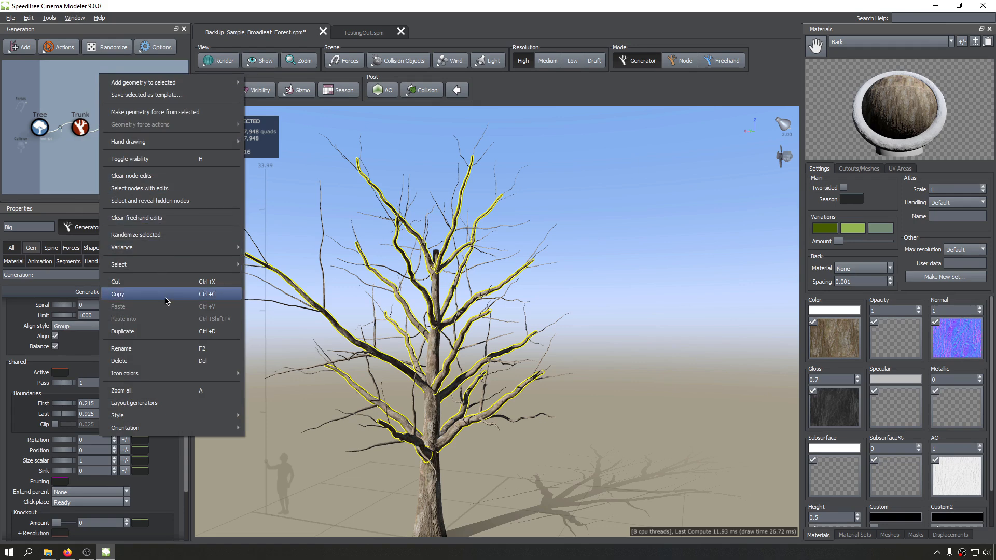
pyautogui.click(92, 152)
pyautogui.rightClick(89, 78)
pyautogui.moveTo(135, 140)
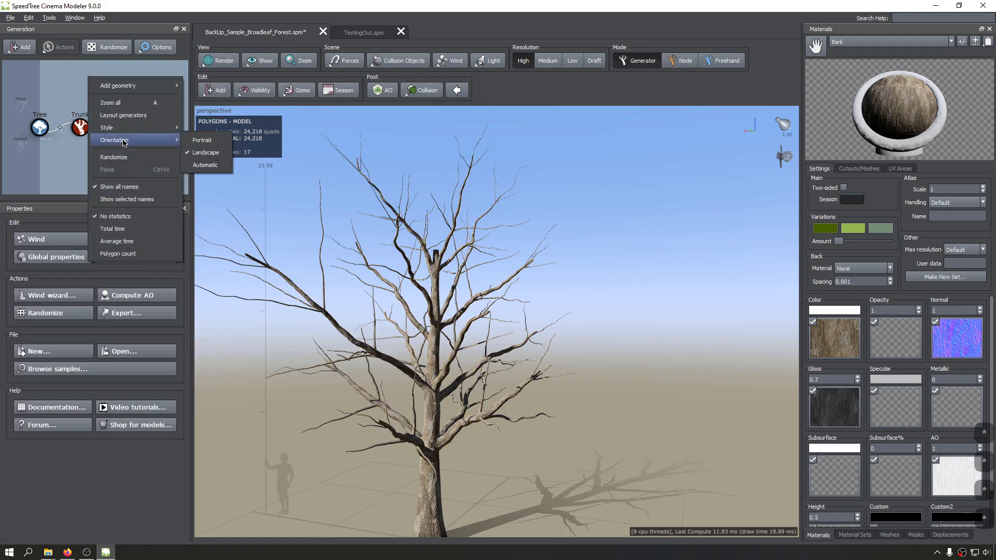
pyautogui.click(203, 140)
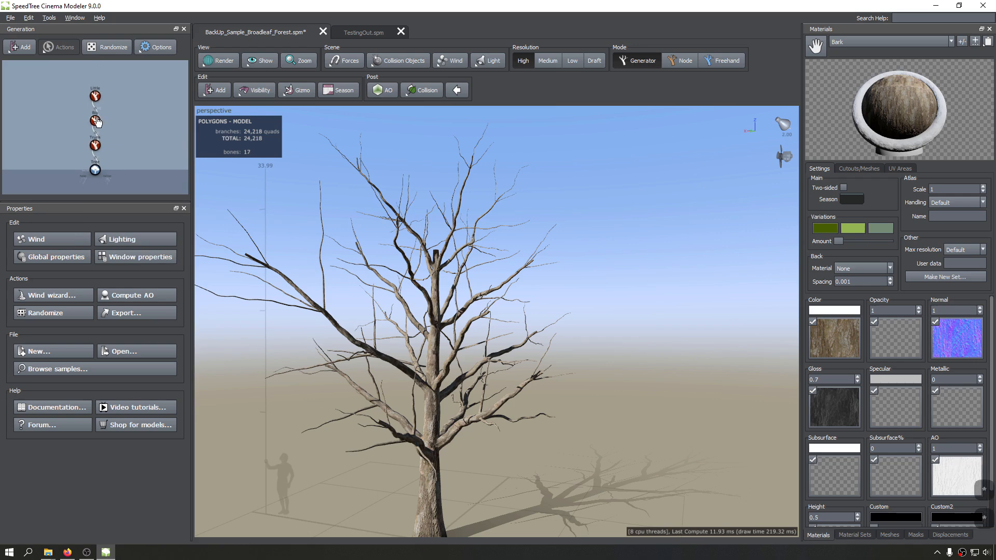
pyautogui.rightClick(145, 117)
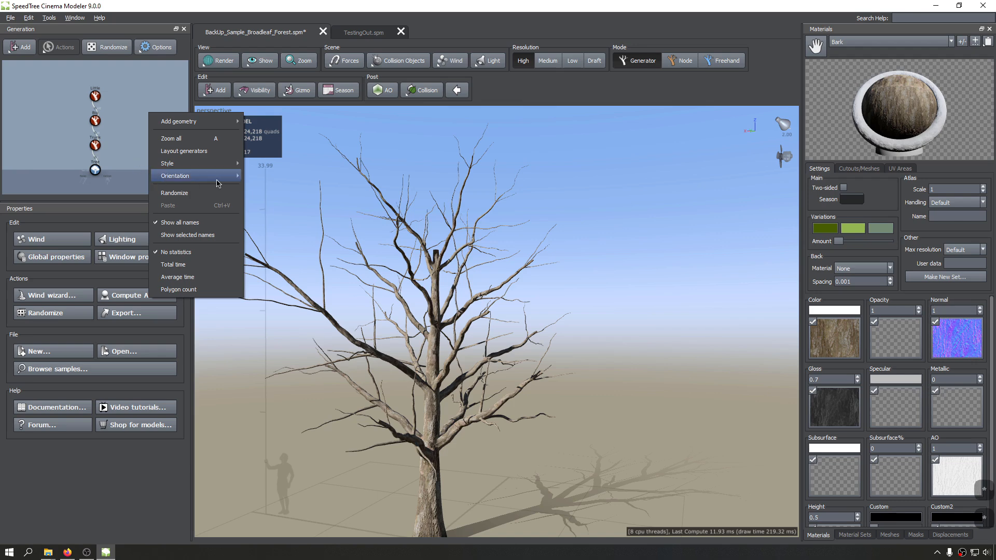
pyautogui.moveTo(222, 178)
pyautogui.click(279, 190)
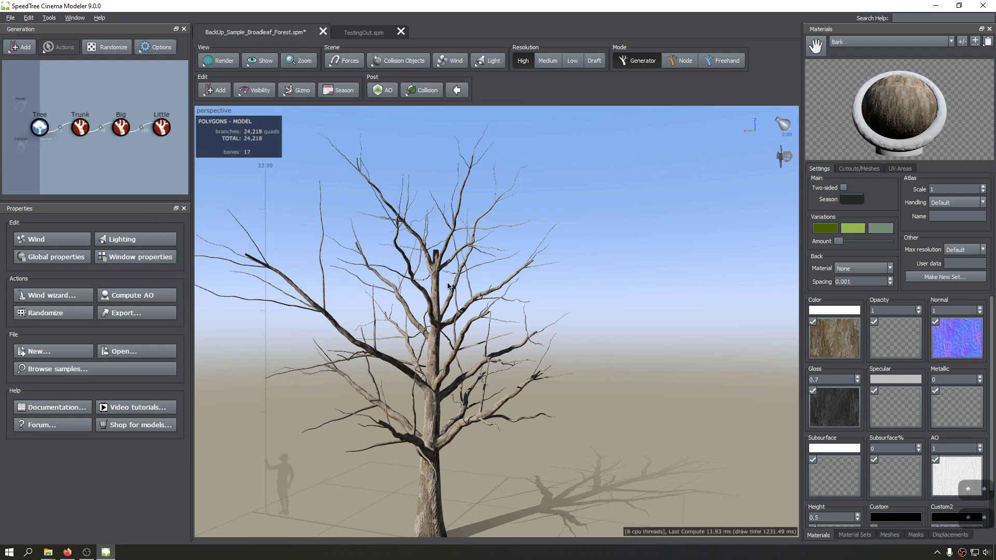
# Step: Delete the Little branches generator from the graph
pyautogui.click(161, 128)
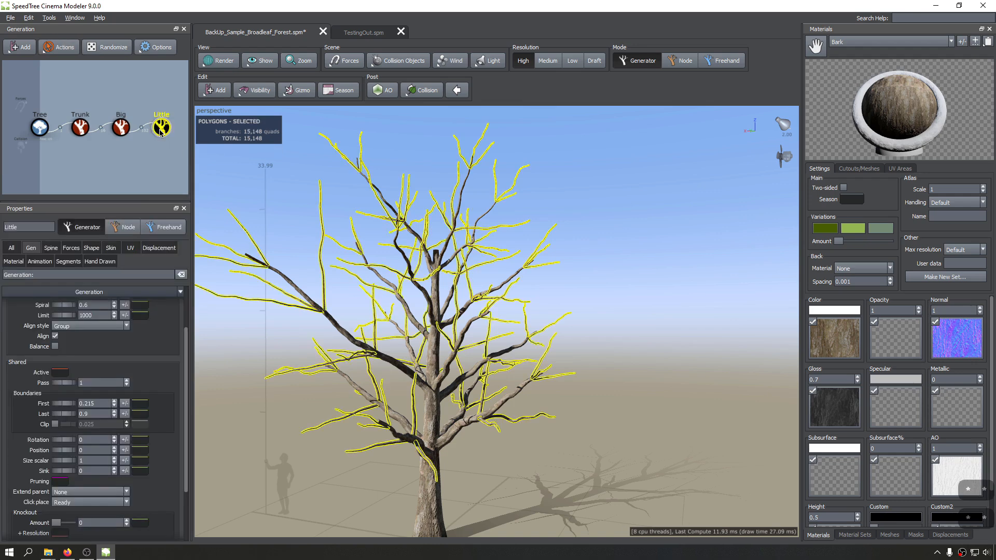
pyautogui.press('Delete')
# Step: Rename the Big branches generator as 01
pyautogui.click(120, 127)
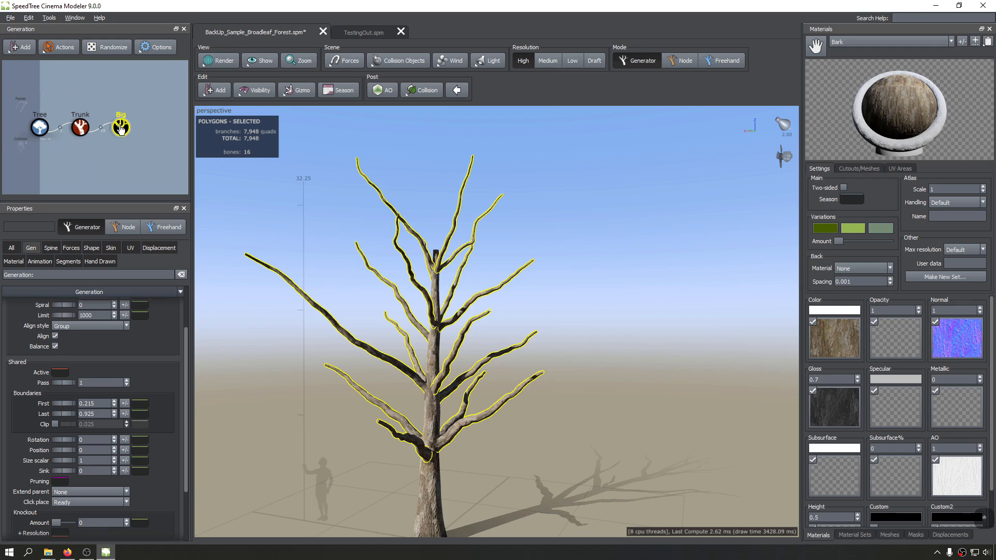
pyautogui.scroll(3, 119, 139)
pyautogui.scroll(3, 119, 139)
pyautogui.scroll(-2, 118, 122)
pyautogui.moveTo(118, 102); pyautogui.dragTo(76, 112, button='middle')
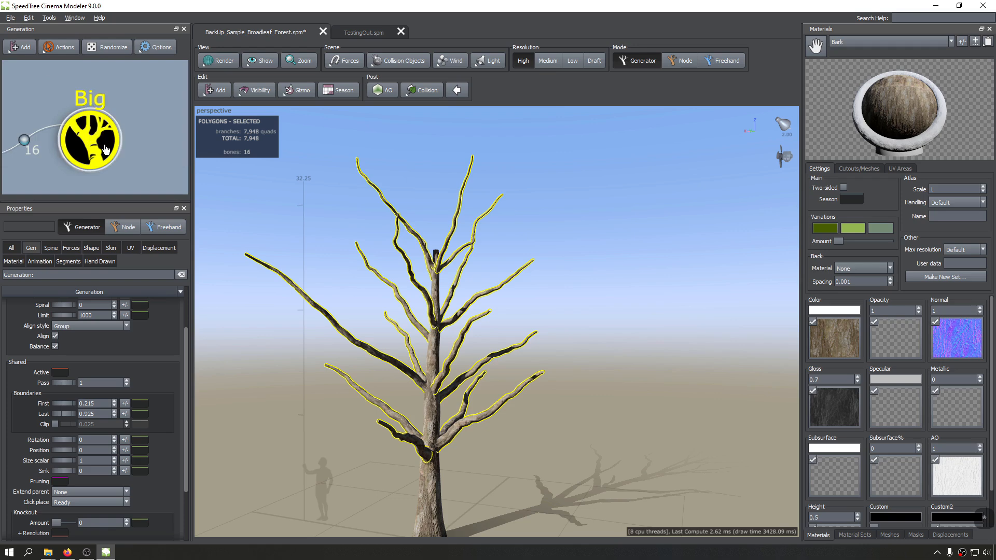
pyautogui.press('F2')
pyautogui.write('01')
pyautogui.press('Return')
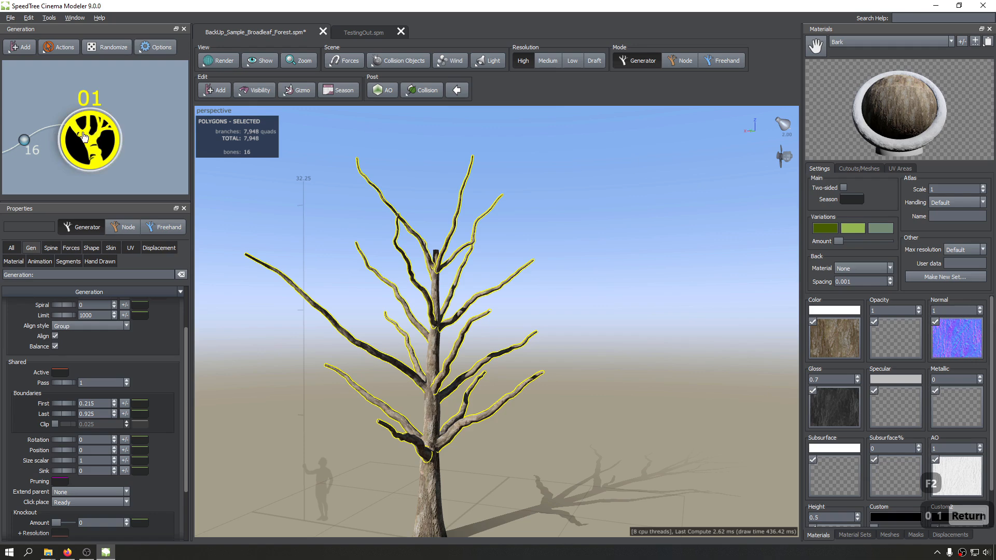
pyautogui.scroll(3, 95, 138)
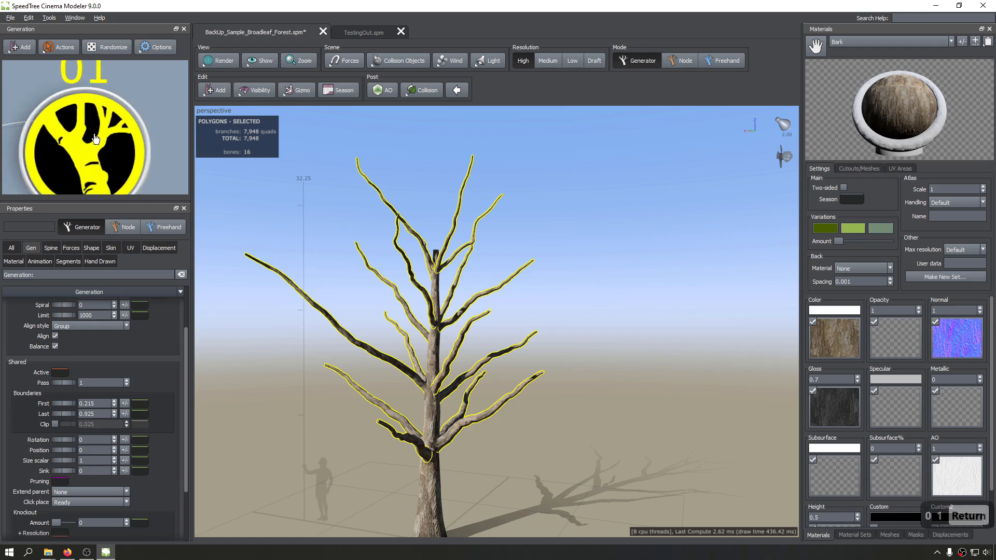
pyautogui.scroll(-5, 127, 158)
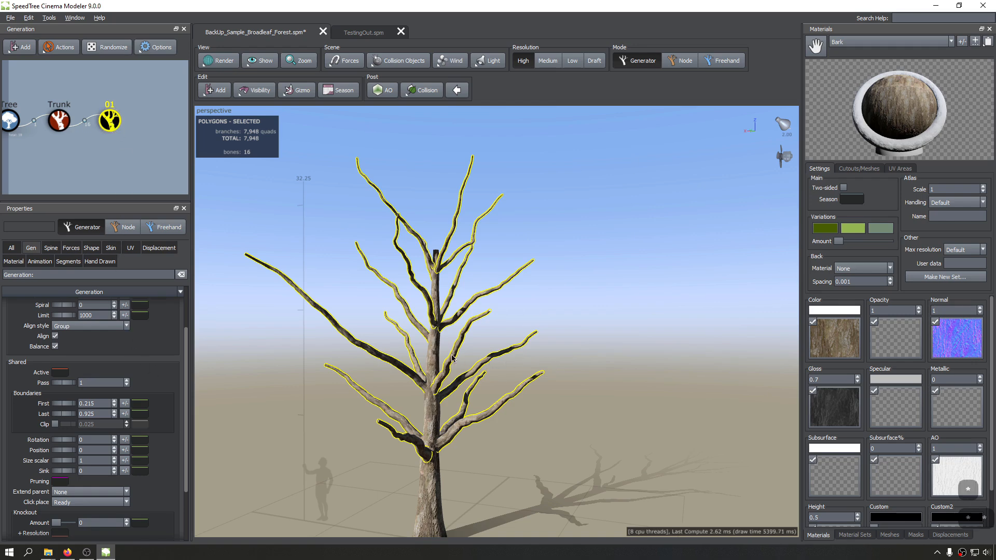
# Step: Set the First boundary of the 01 branches to 0.1 so they start lower on the trunk
pyautogui.moveTo(485, 411); pyautogui.dragTo(499, 441)
pyautogui.moveTo(499, 441); pyautogui.dragTo(511, 393, button='middle')
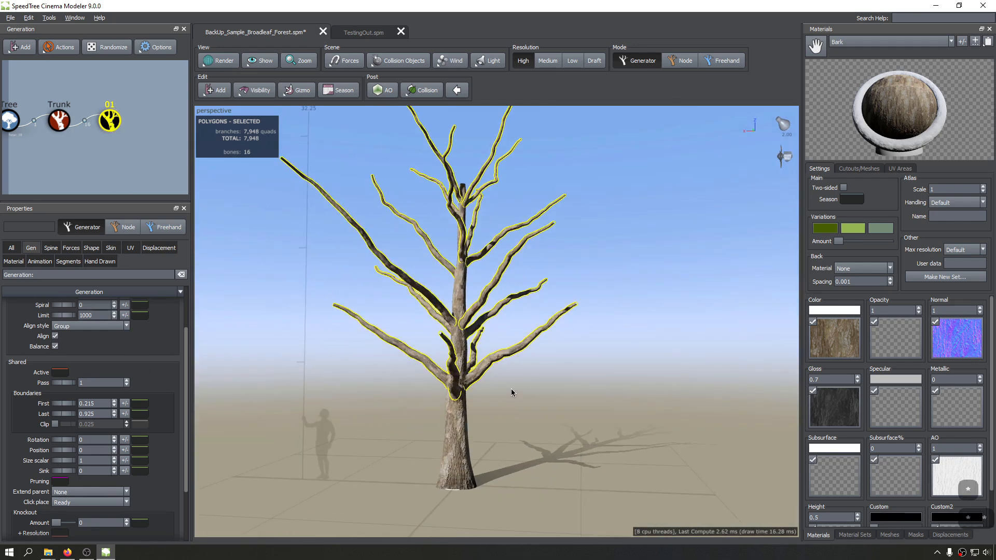
pyautogui.click(461, 395)
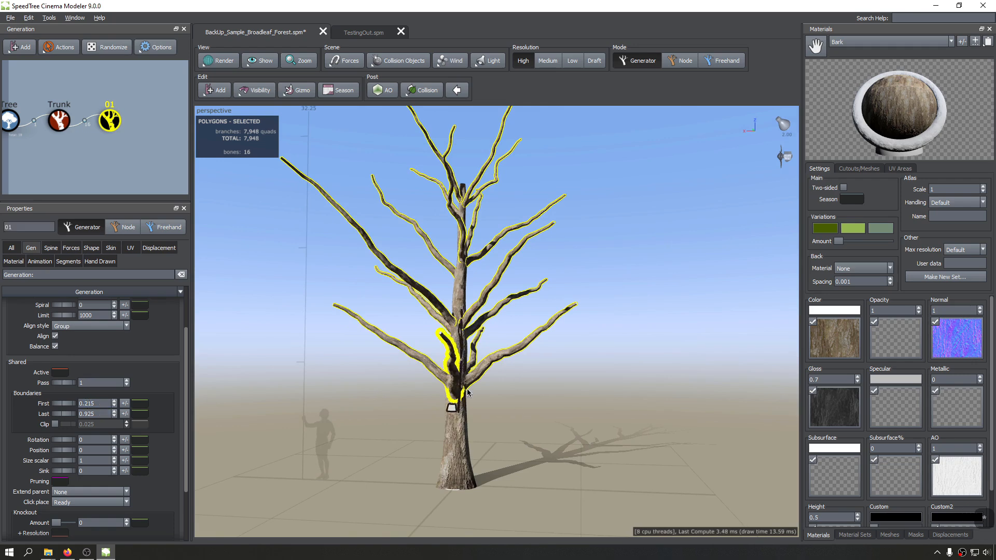
pyautogui.click(449, 378)
pyautogui.scroll(5, 350, 335)
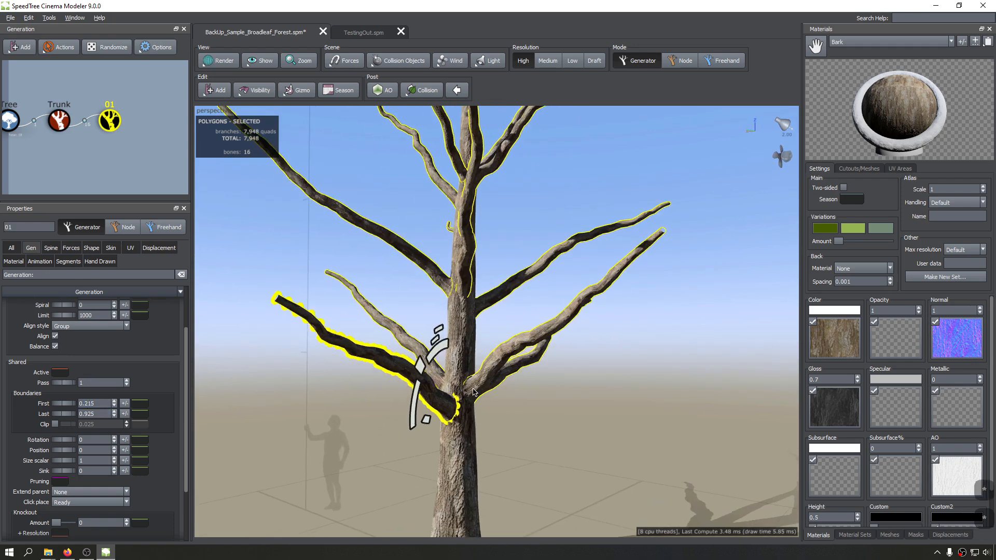
pyautogui.moveTo(451, 475); pyautogui.dragTo(600, 266)
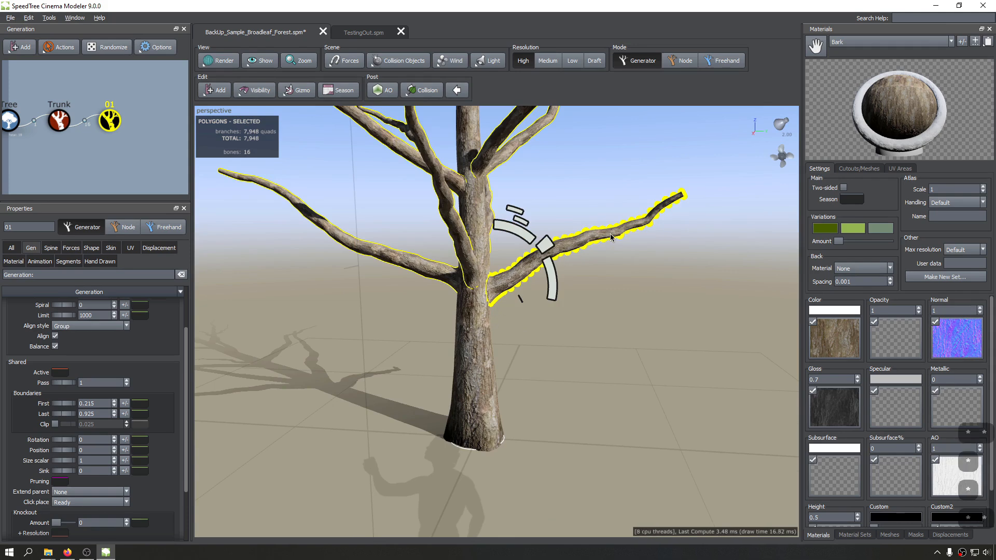
pyautogui.click(95, 402)
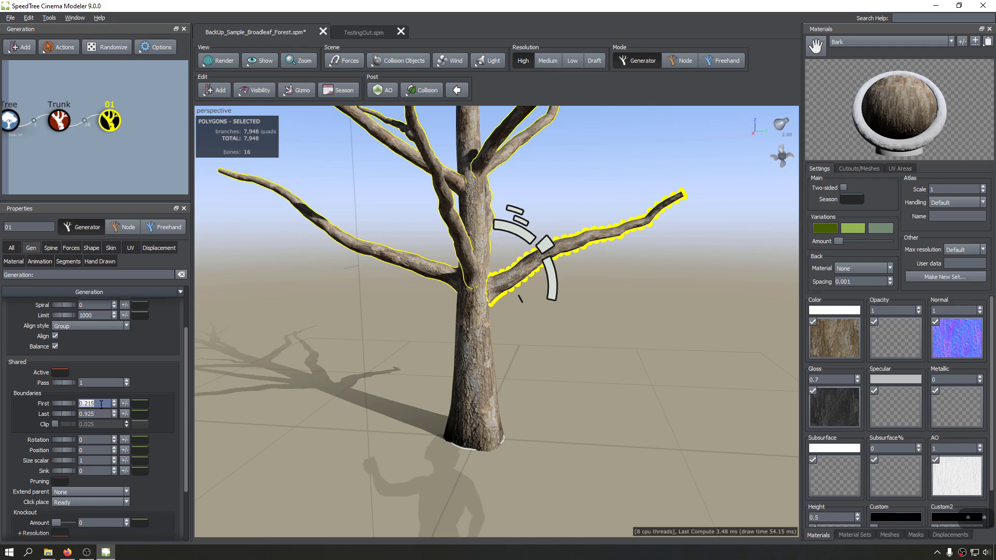
pyautogui.write('0.1')
pyautogui.press('Return')
# Step: Set the First boundary of the 01 branches to 0 so they can grow from the trunk's base
pyautogui.moveTo(214, 497); pyautogui.dragTo(448, 443)
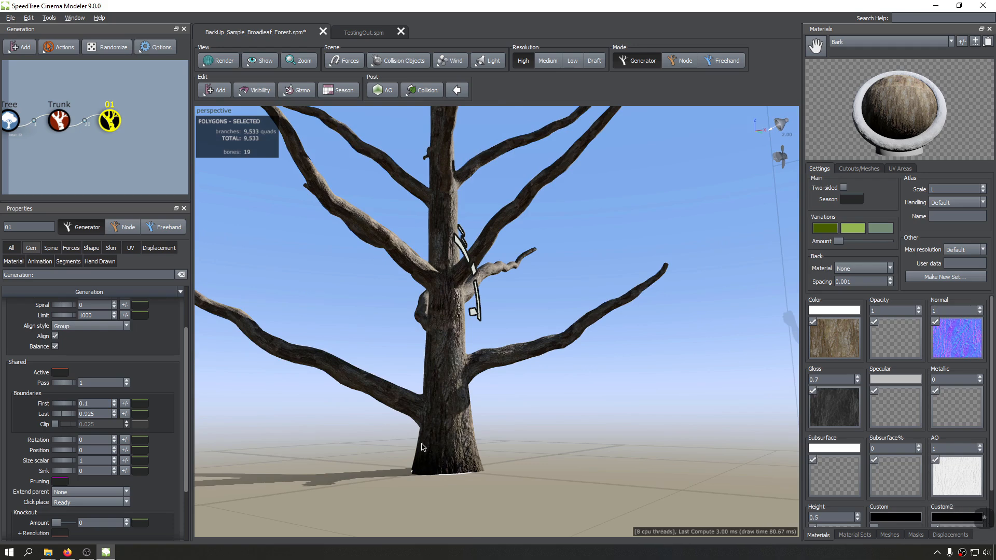
pyautogui.click(114, 405)
pyautogui.scroll(-3, 114, 405)
pyautogui.write('0')
pyautogui.press('Return')
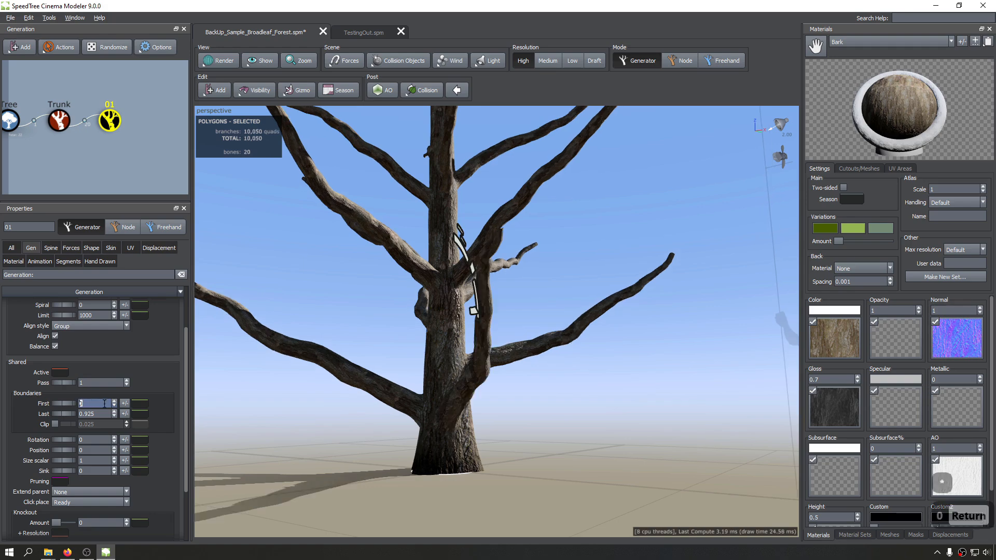
pyautogui.moveTo(374, 446); pyautogui.dragTo(511, 472)
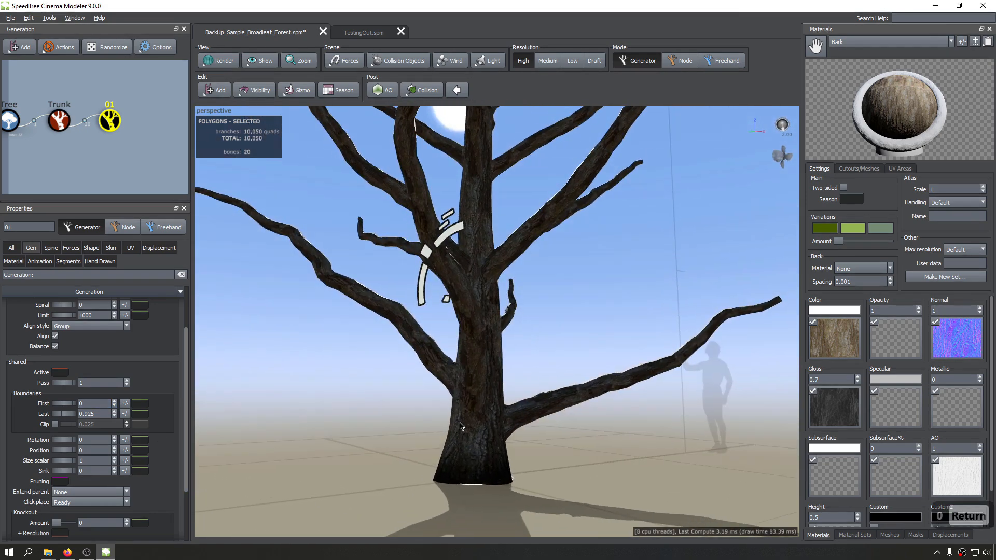
pyautogui.moveTo(460, 423); pyautogui.dragTo(507, 460)
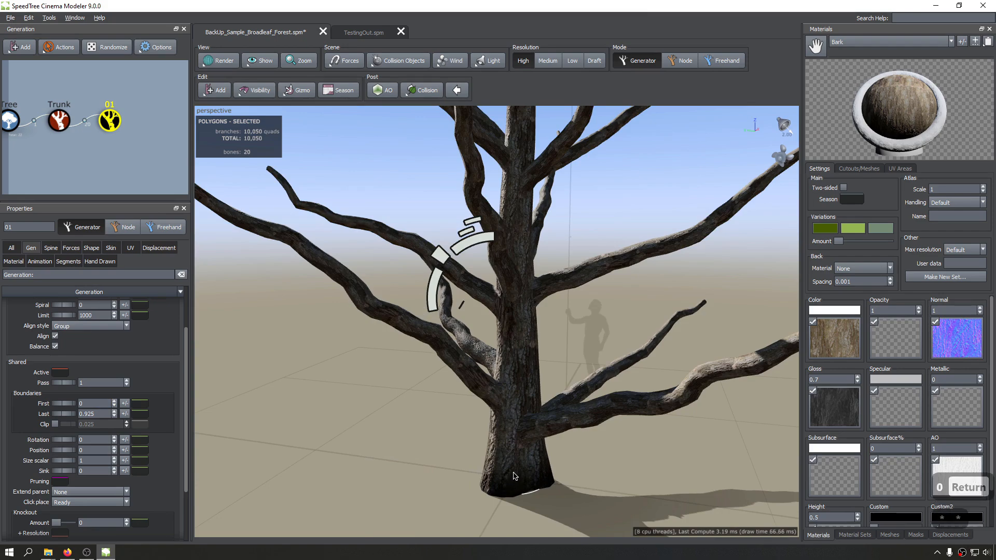
# Step: Try a Last boundary of 0.5 for the 01 branches and undo the change
pyautogui.moveTo(539, 357); pyautogui.dragTo(484, 413, button='middle')
pyautogui.scroll(-5, 484, 414)
pyautogui.moveTo(457, 410); pyautogui.dragTo(492, 386)
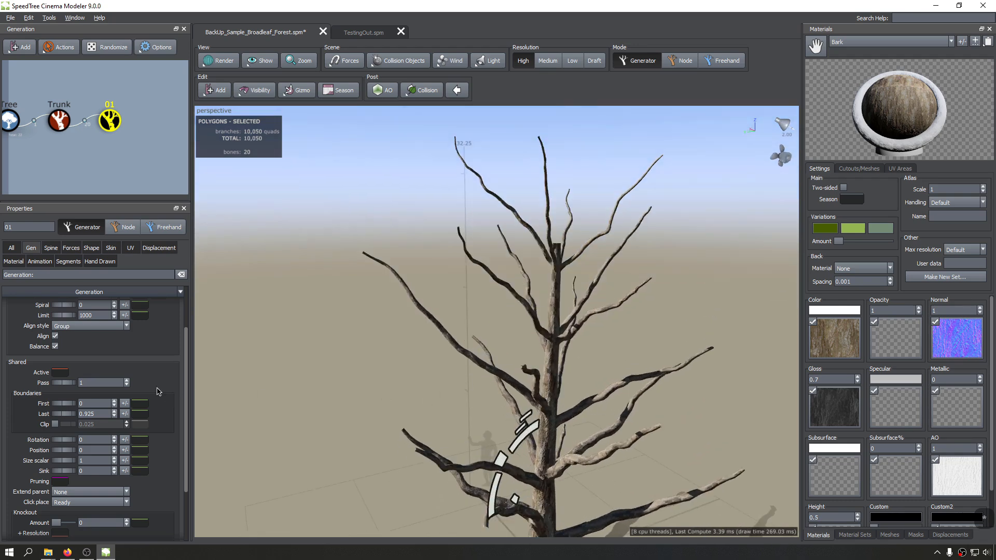
pyautogui.doubleClick(108, 414)
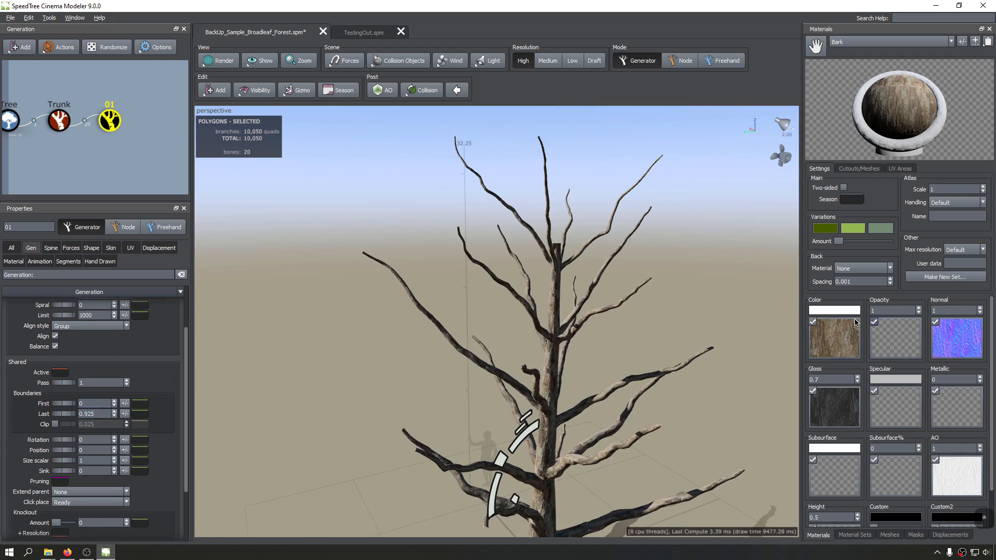
pyautogui.scroll(-2, 557, 292)
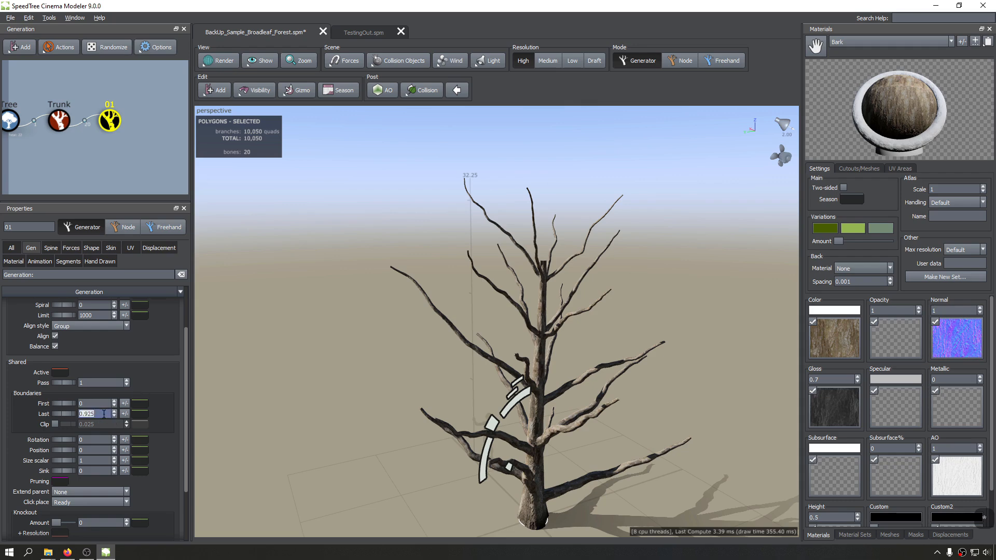
pyautogui.write('0.5')
pyautogui.press('Return')
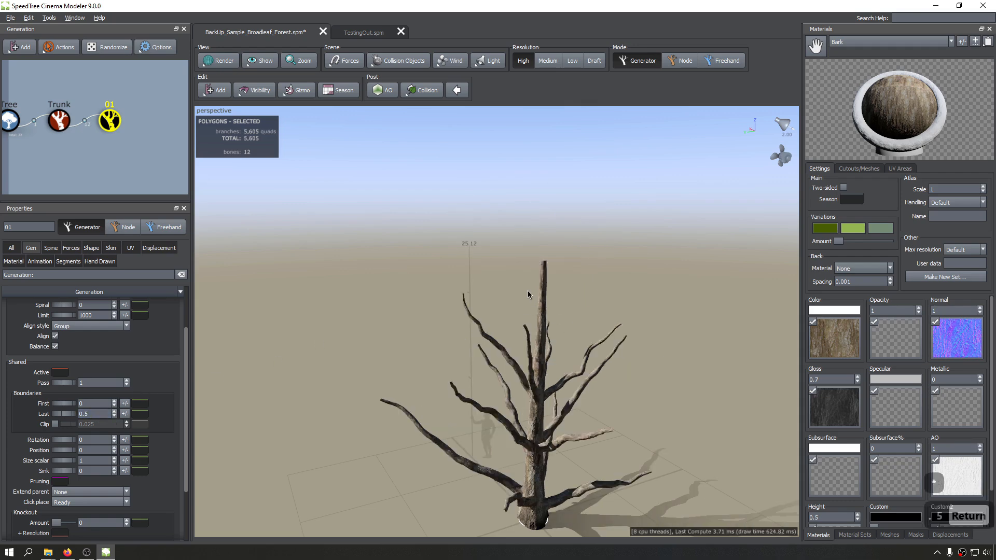
pyautogui.moveTo(561, 239)
pyautogui.mouseDown()
pyautogui.moveTo(547, 239)
pyautogui.moveTo(562, 248)
pyautogui.mouseUp()
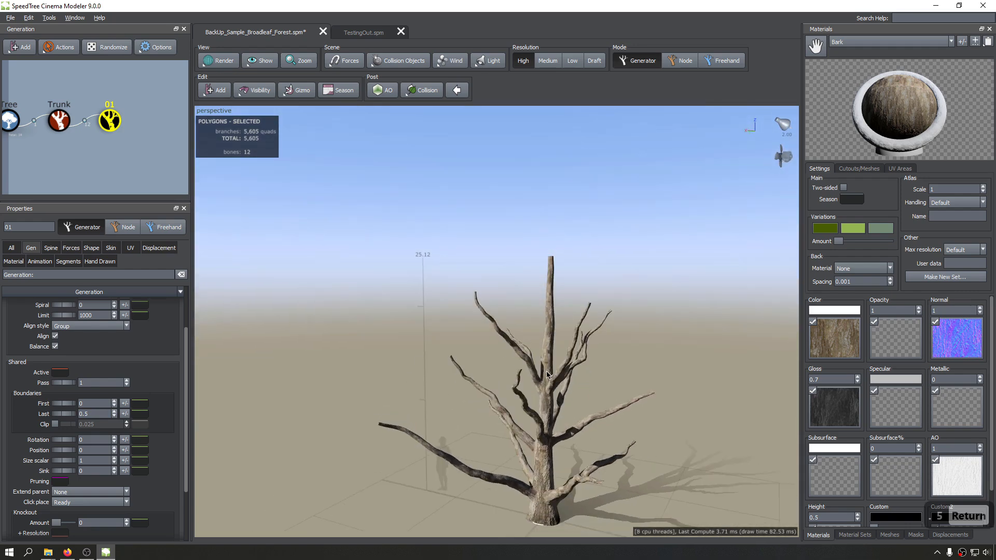
pyautogui.hotkey('ctrl', 'z')
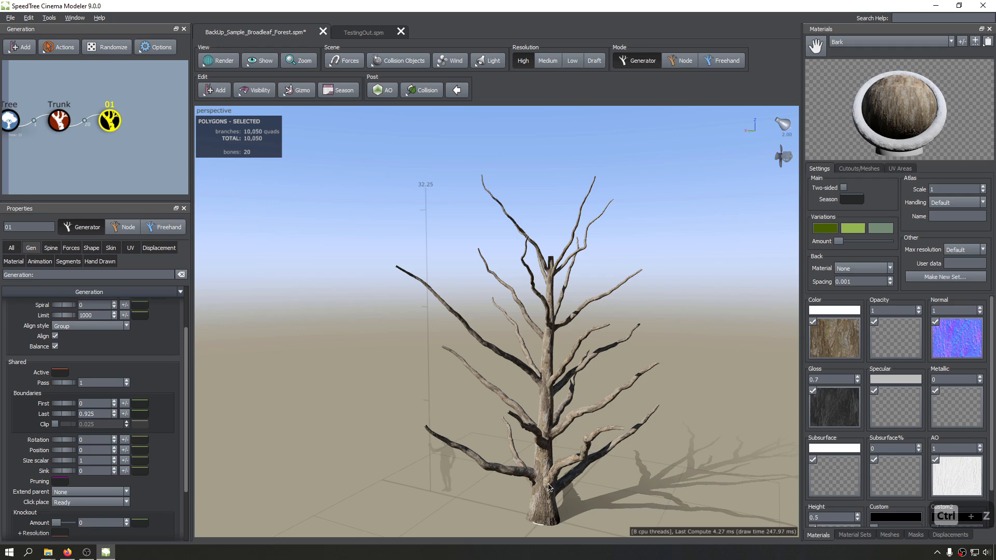
# Step: Enable Clip in the boundaries of the 01 branches and lower its value to -0.035
pyautogui.click(55, 425)
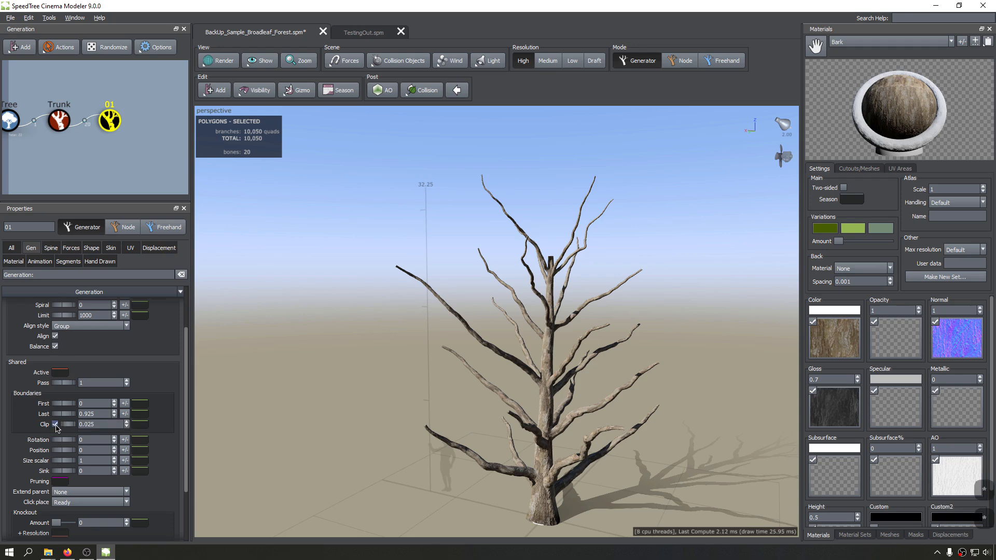
pyautogui.moveTo(77, 425)
pyautogui.mouseDown()
pyautogui.moveTo(45, 425)
pyautogui.moveTo(77, 423)
pyautogui.mouseUp()
pyautogui.moveTo(71, 428)
pyautogui.mouseDown()
pyautogui.moveTo(57, 426)
pyautogui.moveTo(76, 427)
pyautogui.mouseUp()
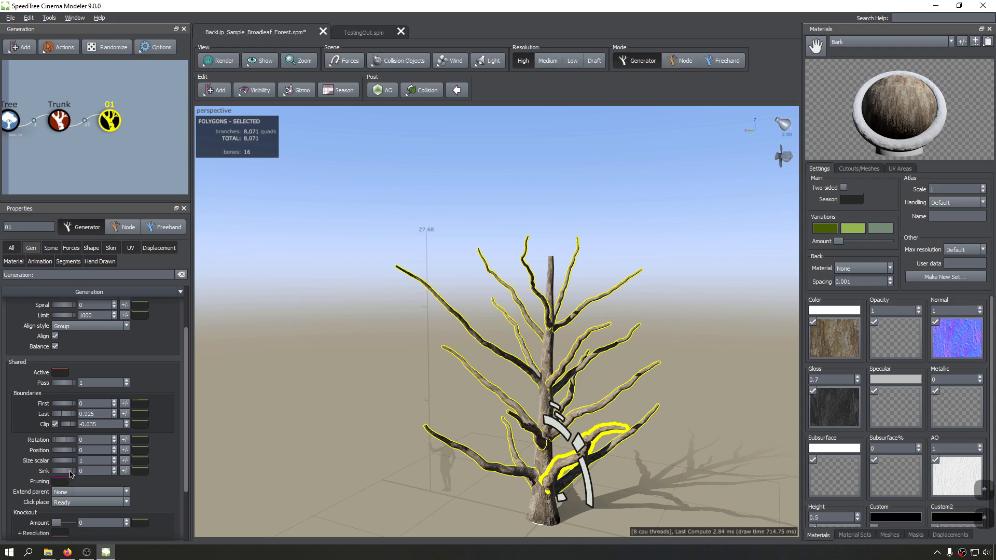
# Step: Try Sink values of -1.35 and 1.8 where the 01 branches meet the trunk, and reset Sink to 0
pyautogui.scroll(5, 571, 484)
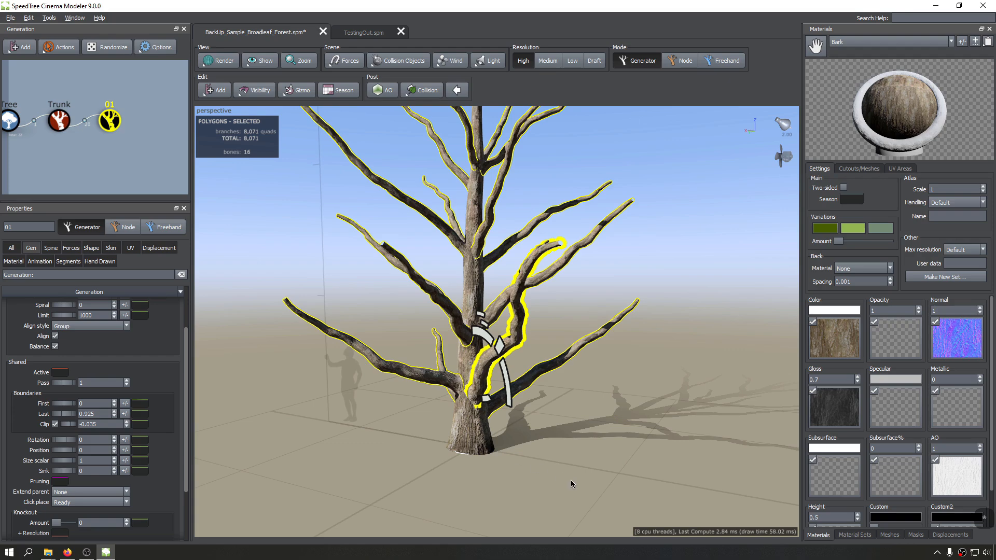
pyautogui.moveTo(535, 463)
pyautogui.mouseDown()
pyautogui.moveTo(533, 472)
pyautogui.moveTo(540, 469)
pyautogui.mouseUp()
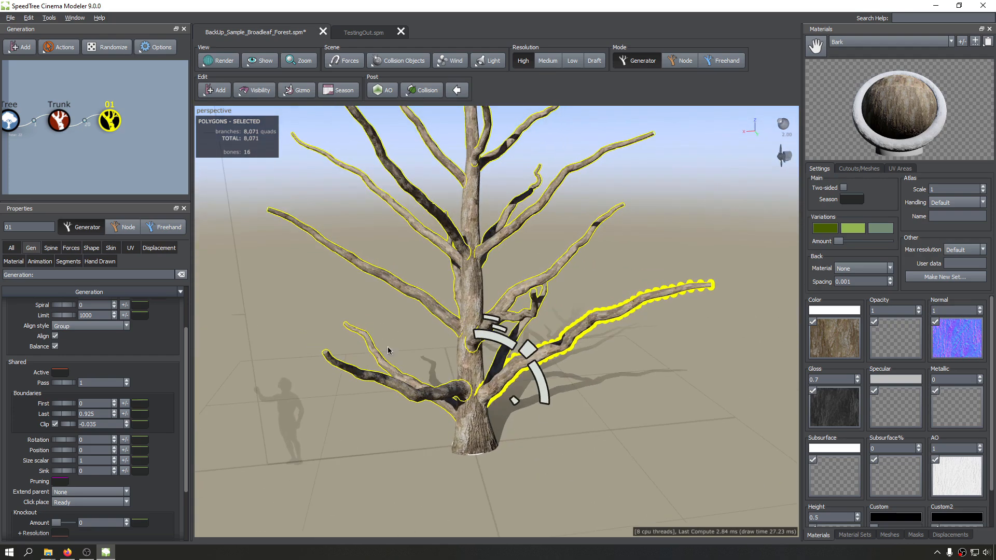
pyautogui.scroll(-3, 495, 400)
pyautogui.scroll(6, 496, 400)
pyautogui.moveTo(496, 401); pyautogui.dragTo(501, 384)
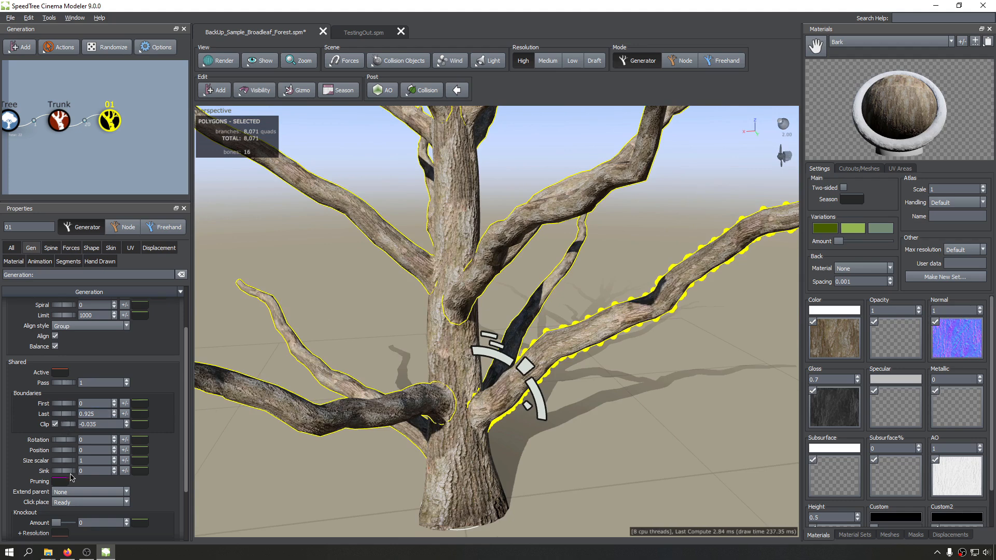
pyautogui.moveTo(71, 473); pyautogui.dragTo(1, 474)
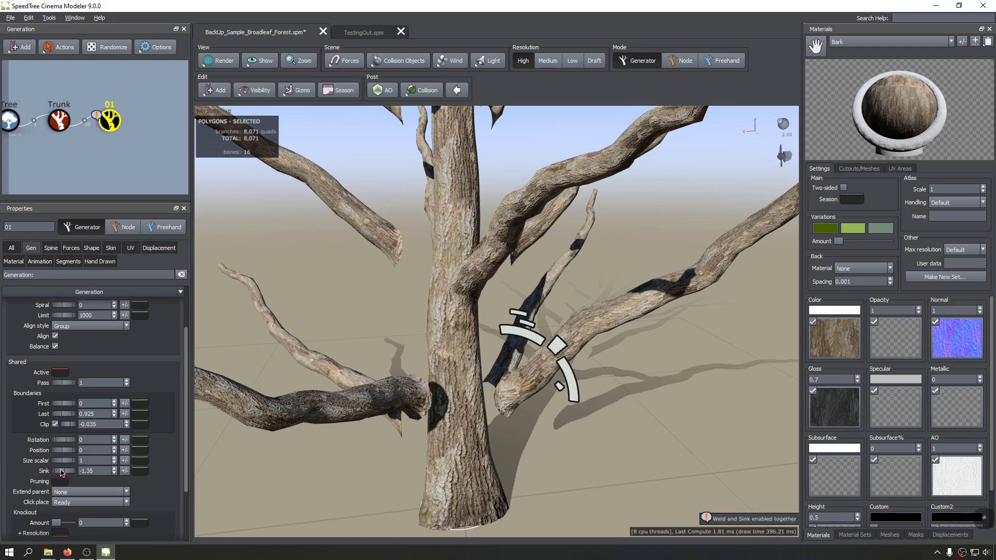
pyautogui.moveTo(61, 474); pyautogui.dragTo(223, 493)
pyautogui.moveTo(68, 472); pyautogui.dragTo(68, 482)
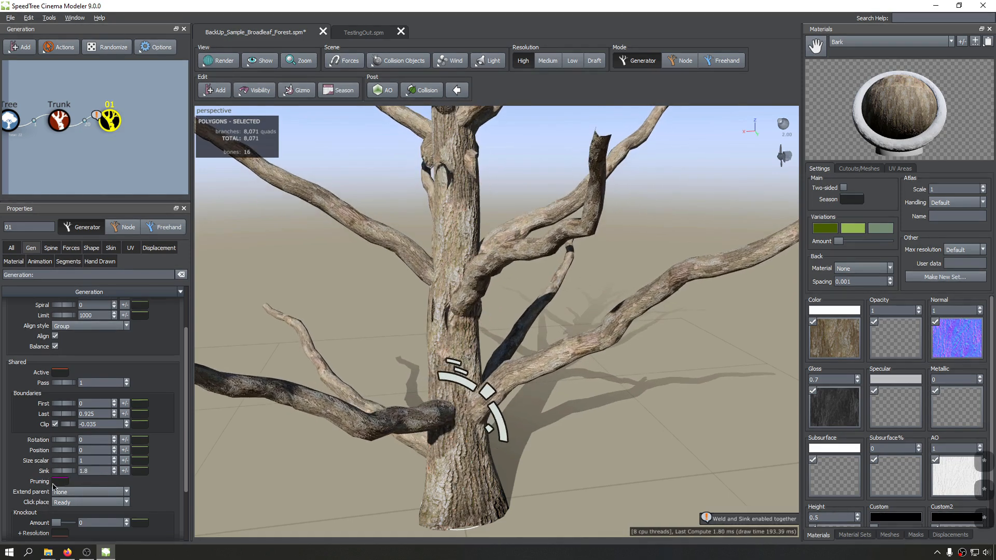
pyautogui.doubleClick(94, 471)
pyautogui.write('0')
pyautogui.press('Return')
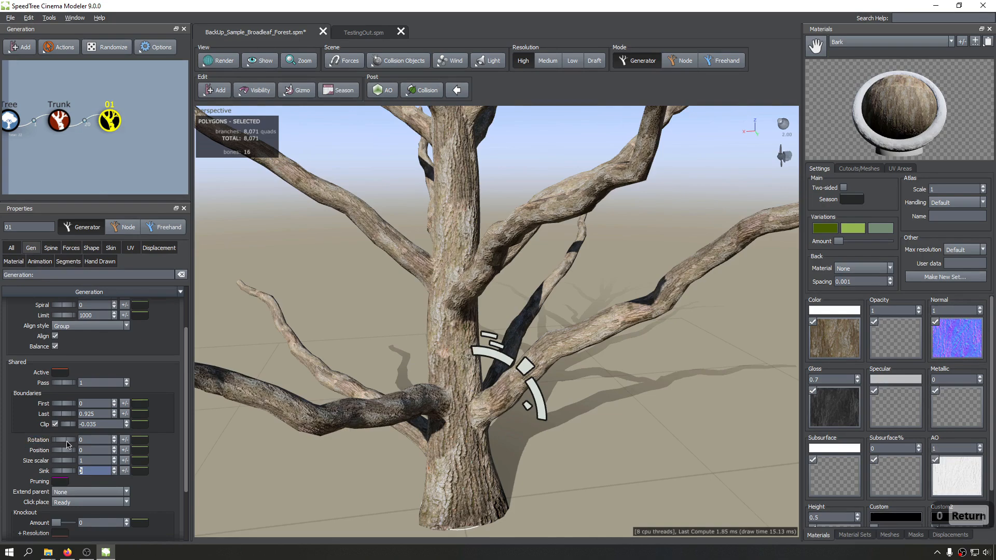
# Step: Turn the 01 branches around the trunk with a Rotation of 2.54, checking the tree from above
pyautogui.moveTo(565, 369); pyautogui.dragTo(736, 435)
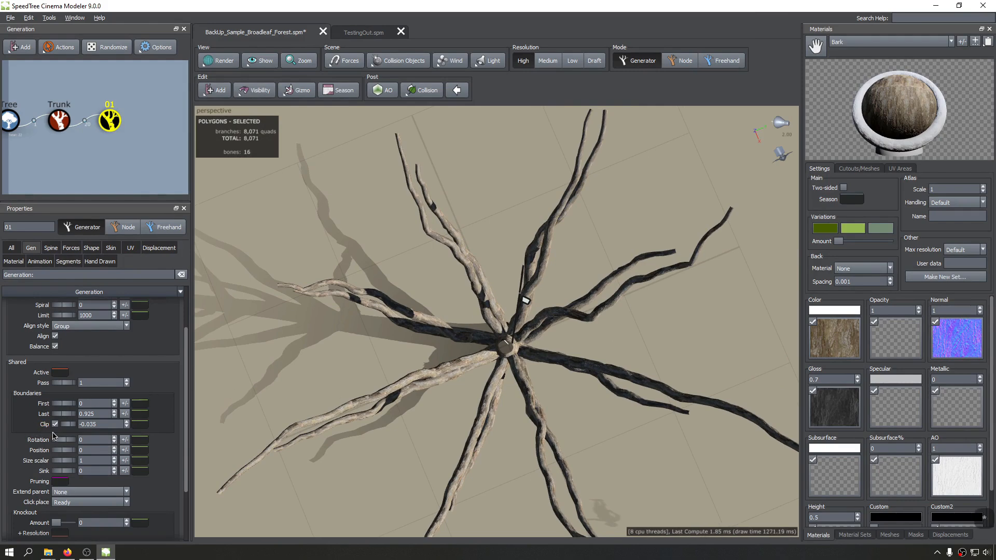
pyautogui.moveTo(64, 442); pyautogui.dragTo(196, 445)
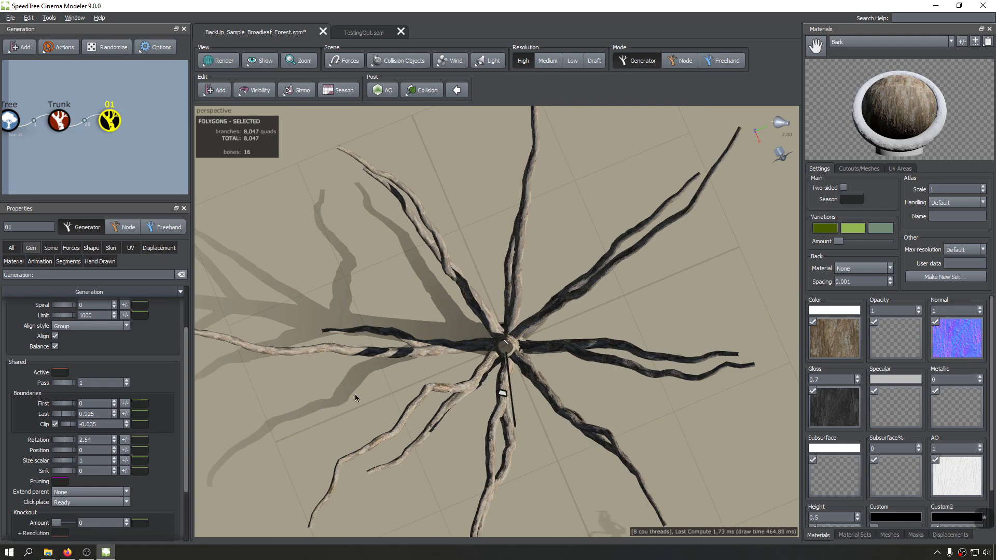
pyautogui.moveTo(355, 394); pyautogui.dragTo(471, 409)
# Step: Set the Position of the 01 branches to -0.06 and their Size scalar to 1.12
pyautogui.moveTo(64, 455)
pyautogui.mouseDown()
pyautogui.moveTo(73, 452)
pyautogui.moveTo(24, 455)
pyautogui.moveTo(110, 463)
pyautogui.moveTo(52, 463)
pyautogui.mouseUp()
pyautogui.scroll(2, 459, 372)
pyautogui.scroll(-5, 459, 372)
pyautogui.moveTo(7, 460); pyautogui.dragTo(67, 470)
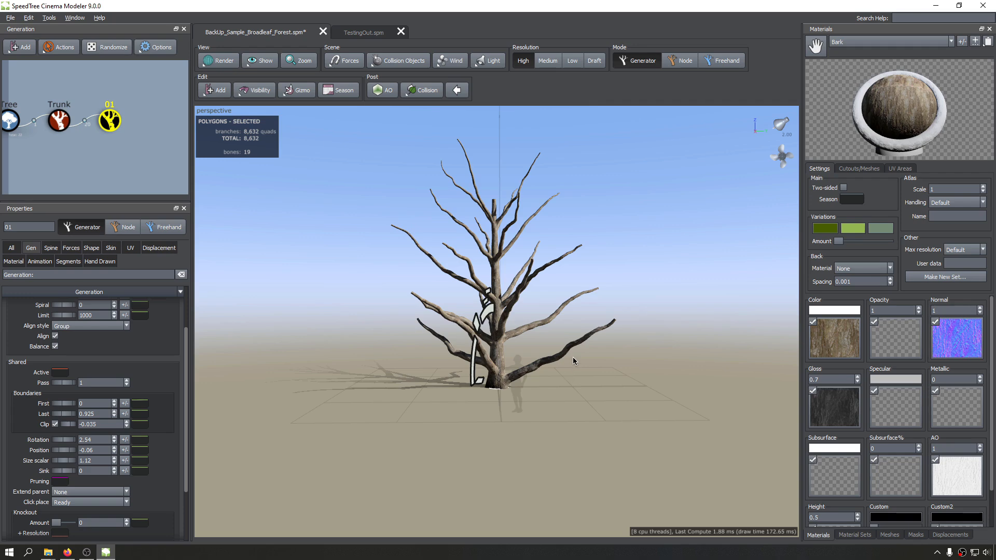
# Step: Add a Little branches generator as a child of the 01 generator
pyautogui.click(564, 350)
pyautogui.click(214, 90)
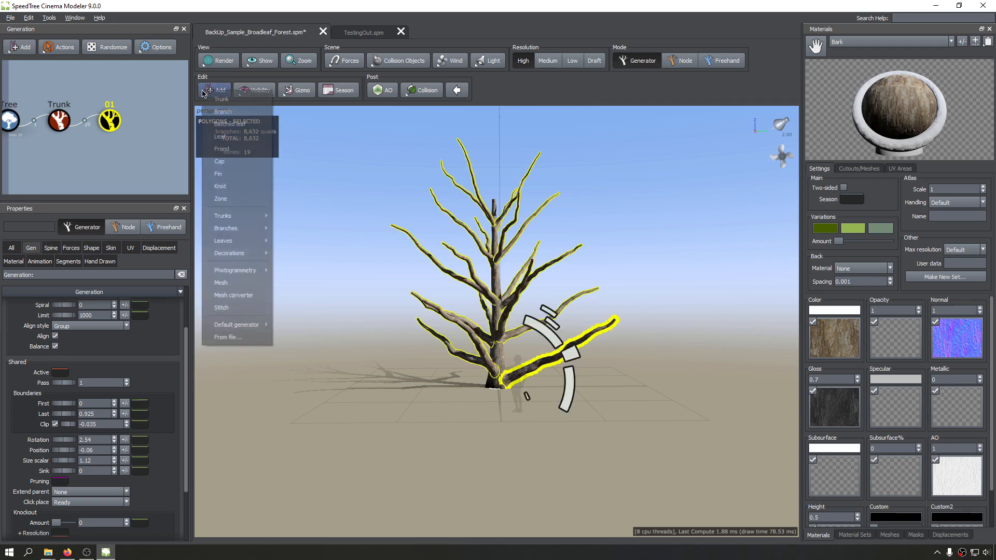
pyautogui.moveTo(251, 229)
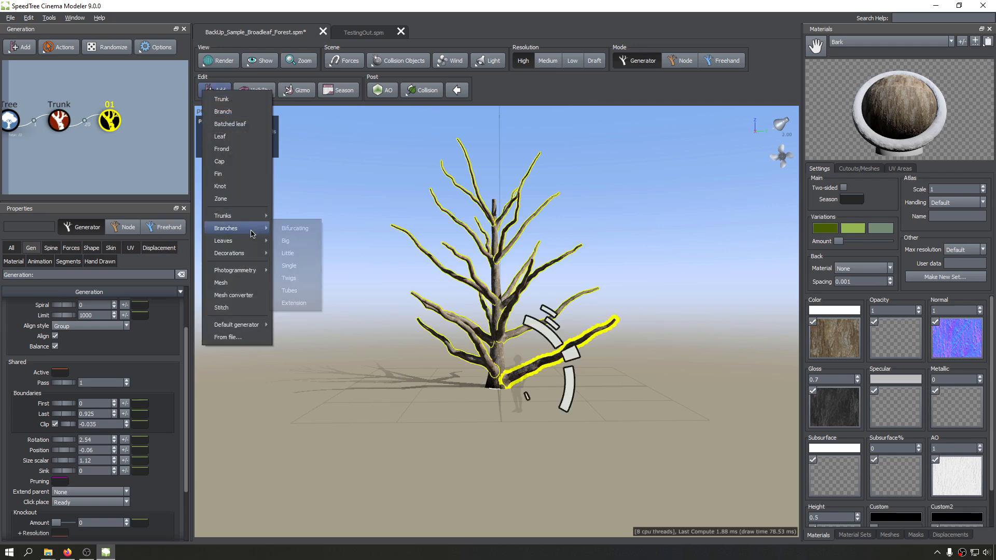
pyautogui.click(306, 253)
pyautogui.click(545, 378)
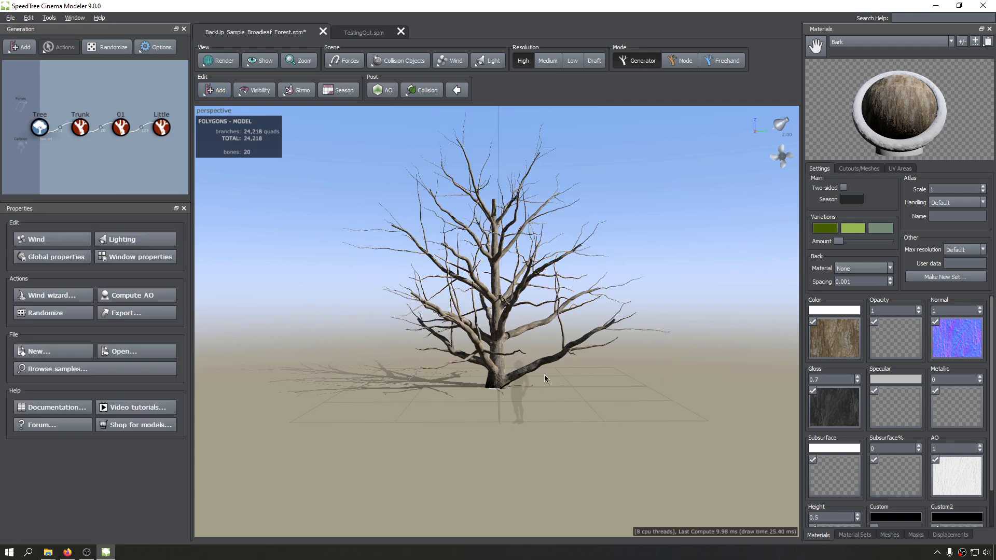
# Step: Reduce the Size scalar of the 01 branches to 0.27 and inspect how their Little child branches respond
pyautogui.click(532, 364)
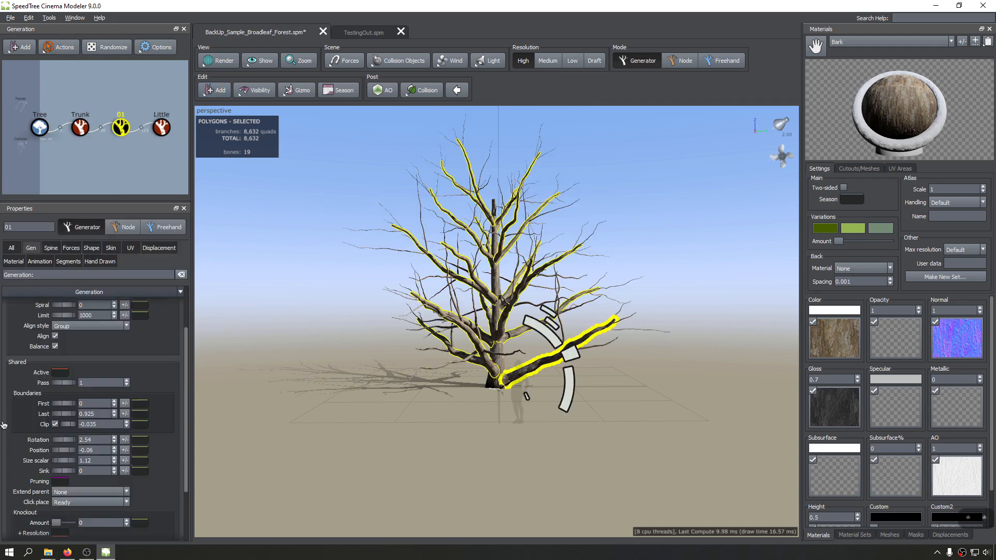
pyautogui.moveTo(65, 463); pyautogui.dragTo(43, 466)
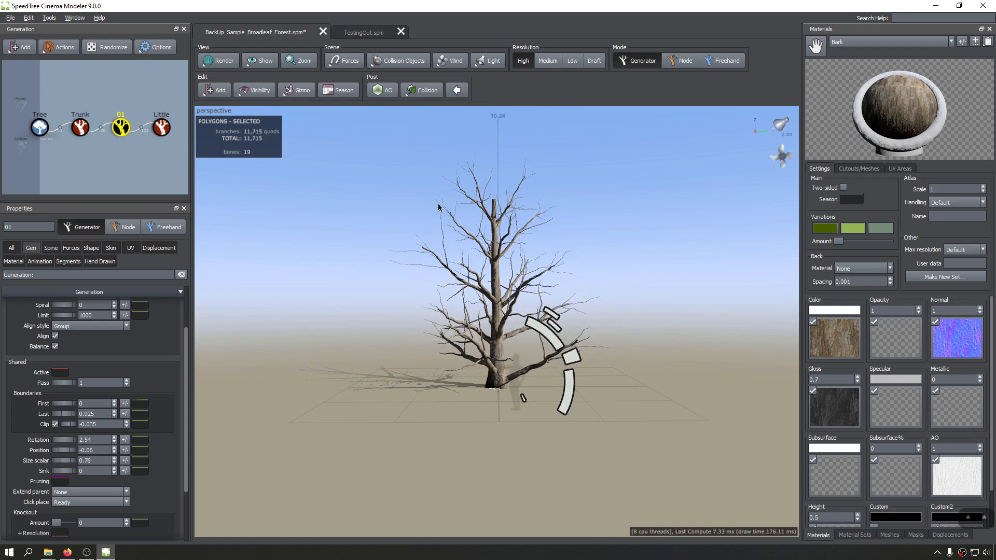
pyautogui.scroll(10, 438, 208)
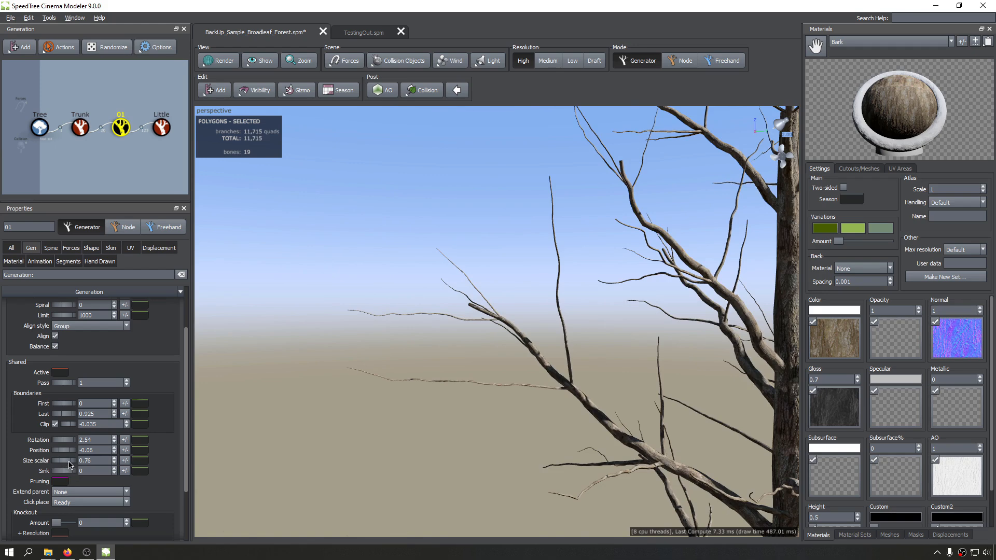
pyautogui.moveTo(69, 463); pyautogui.dragTo(43, 465)
pyautogui.moveTo(363, 363); pyautogui.dragTo(517, 267)
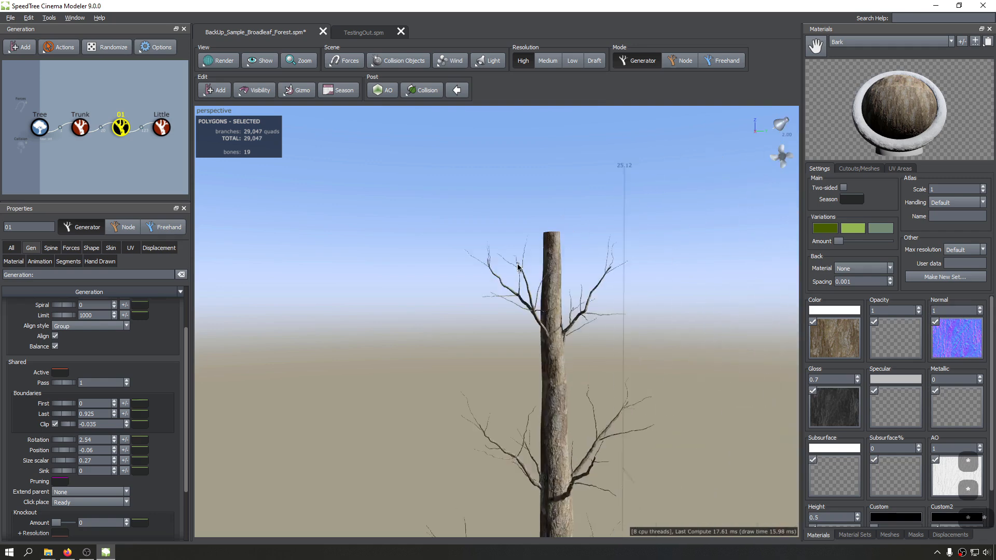
pyautogui.scroll(-4, 527, 261)
pyautogui.scroll(9, 533, 267)
pyautogui.scroll(-4, 524, 280)
pyautogui.scroll(2, 487, 296)
pyautogui.scroll(-6, 479, 322)
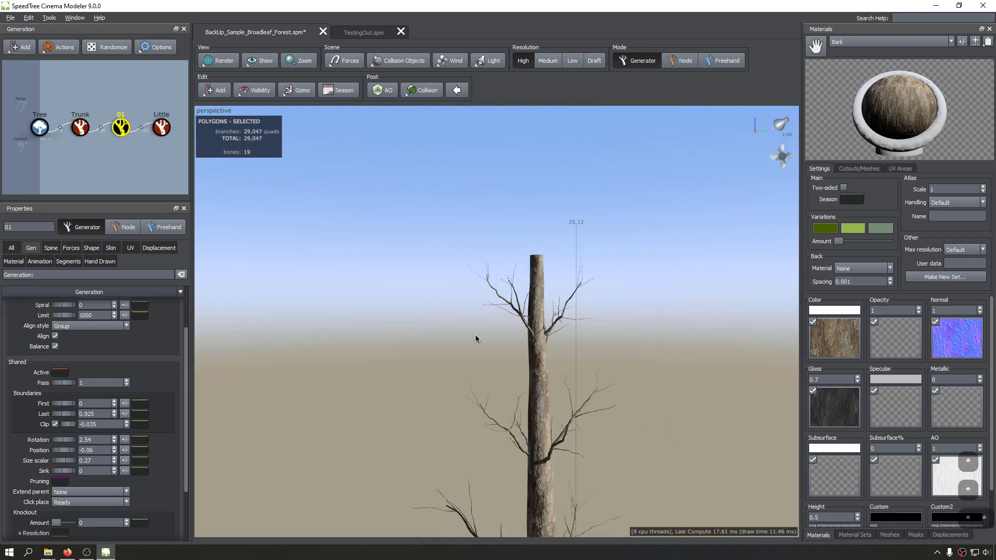
pyautogui.scroll(-2, 56, 488)
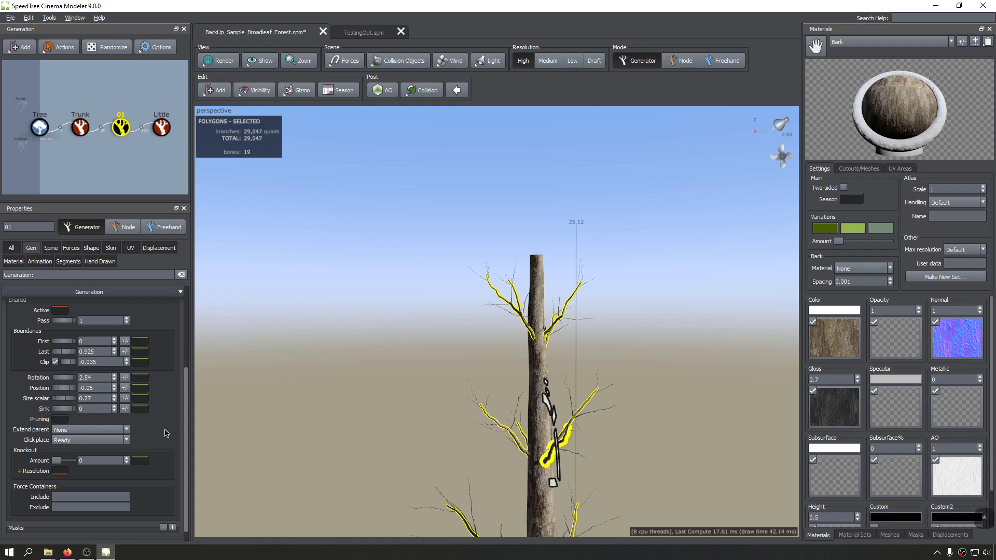
# Step: Set the Size scalar of the 01 branches to 0.82 and check the whole tree
pyautogui.moveTo(63, 399); pyautogui.dragTo(425, 434)
pyautogui.scroll(5, 441, 344)
pyautogui.moveTo(425, 434); pyautogui.dragTo(440, 375, button='middle')
pyautogui.scroll(-8, 441, 388)
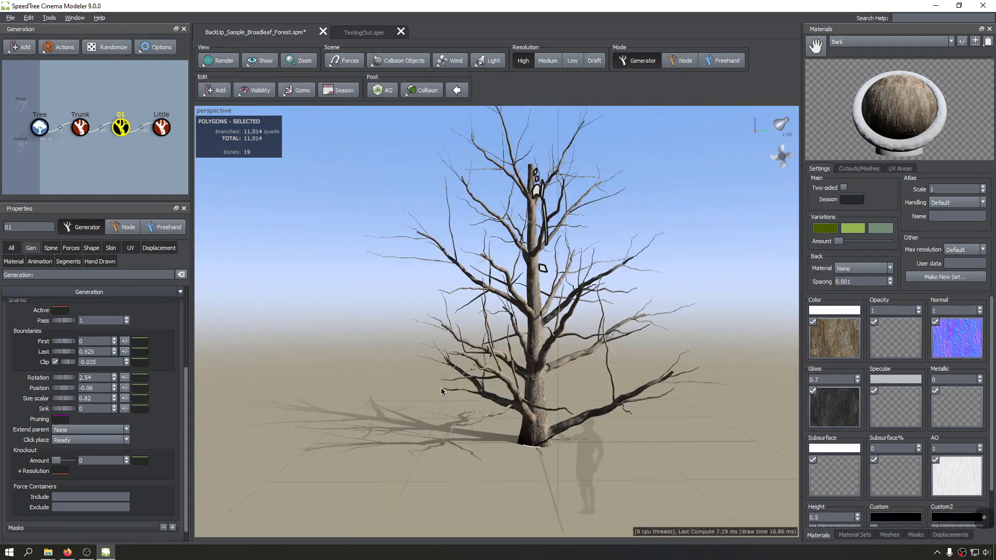
pyautogui.moveTo(441, 387); pyautogui.dragTo(316, 398)
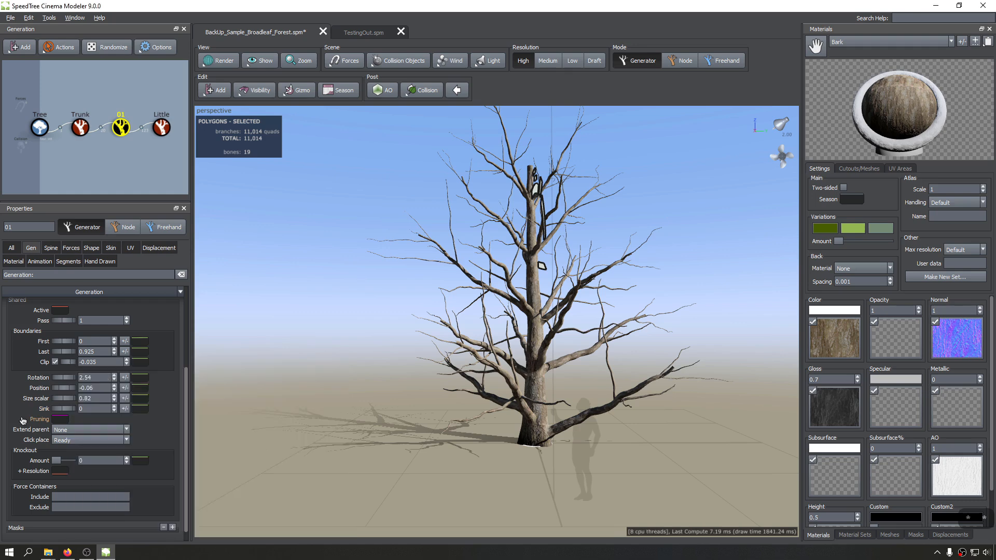
# Step: Inspect the 01 generator's Pruning curve, Rotation variance settings and Rotation parent curve
pyautogui.moveTo(67, 419)
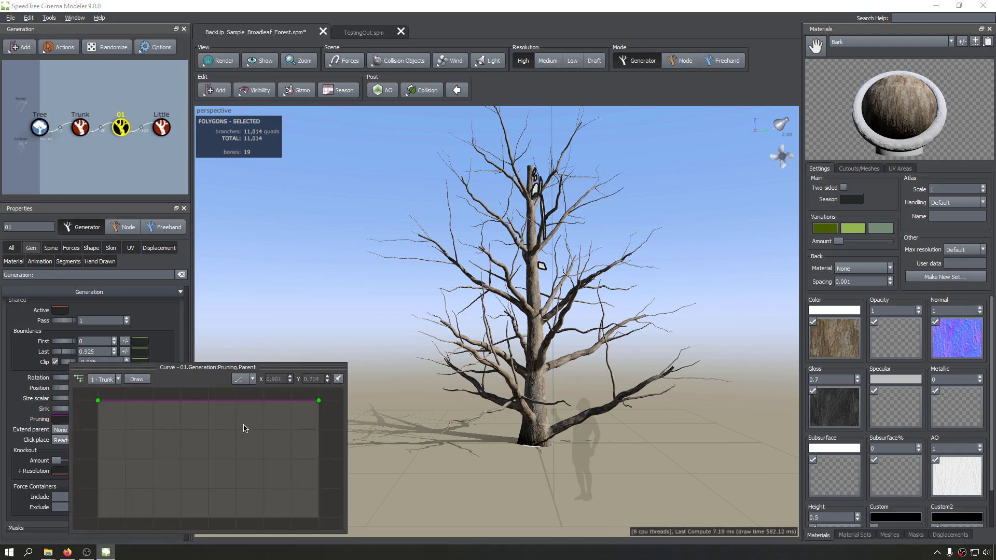
pyautogui.click(364, 328)
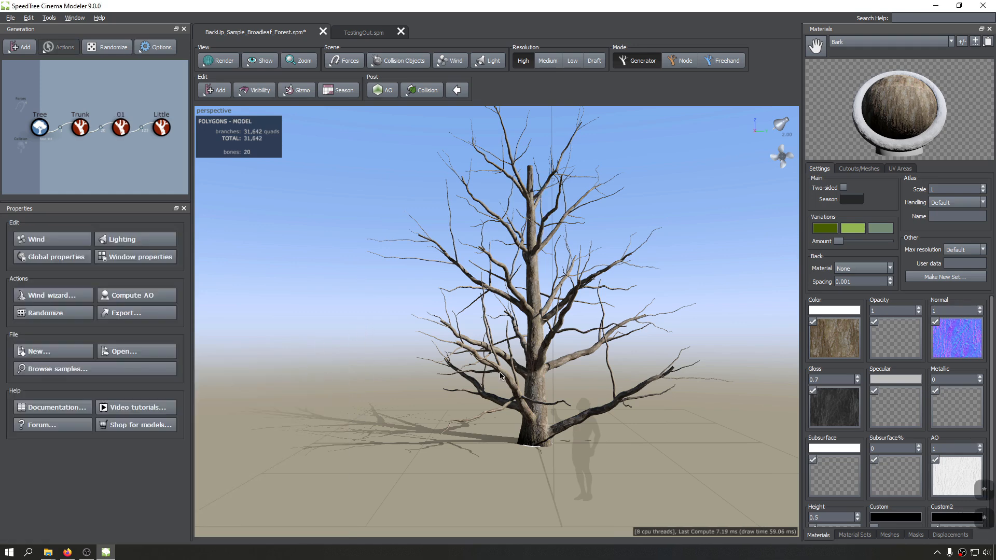
pyautogui.click(562, 430)
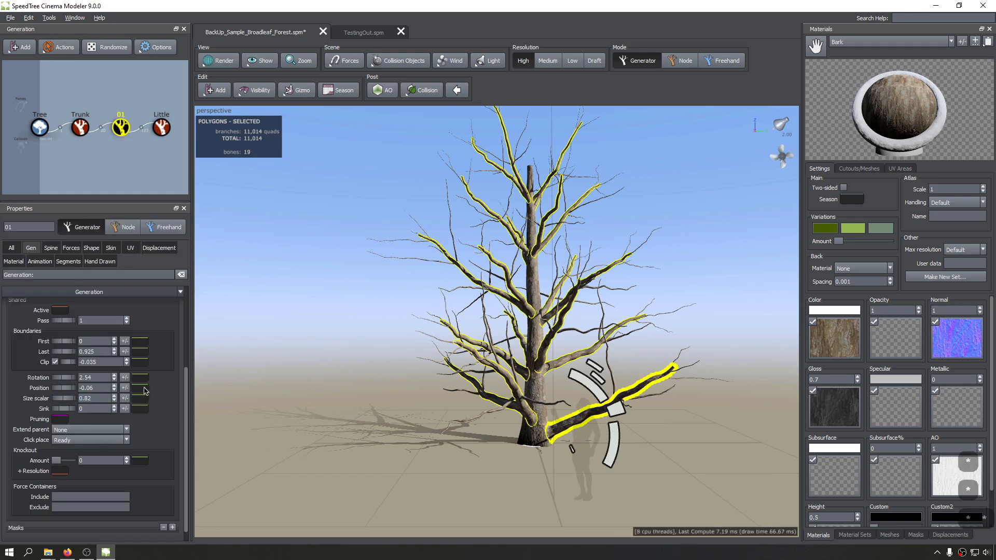
pyautogui.scroll(-4, 152, 354)
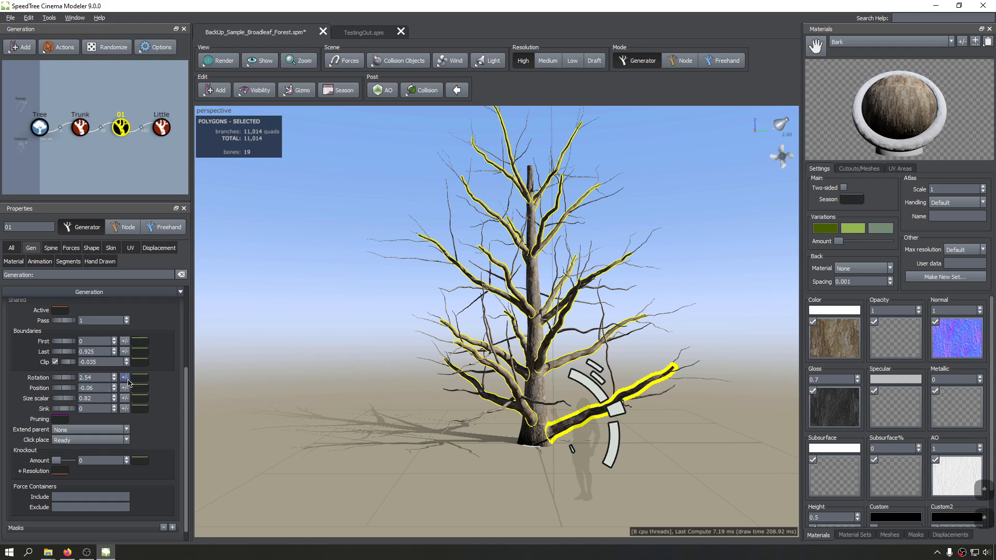
pyautogui.click(127, 379)
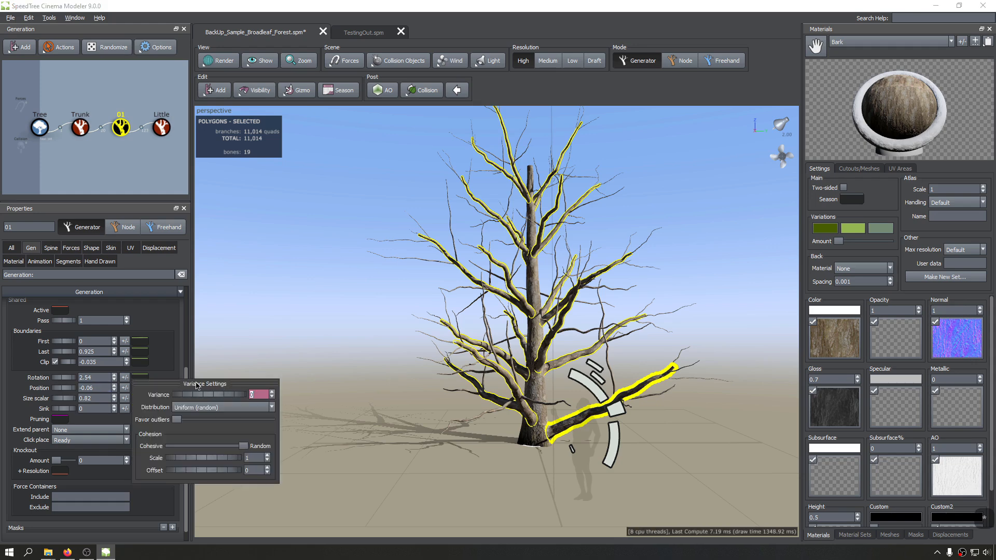
pyautogui.click(145, 379)
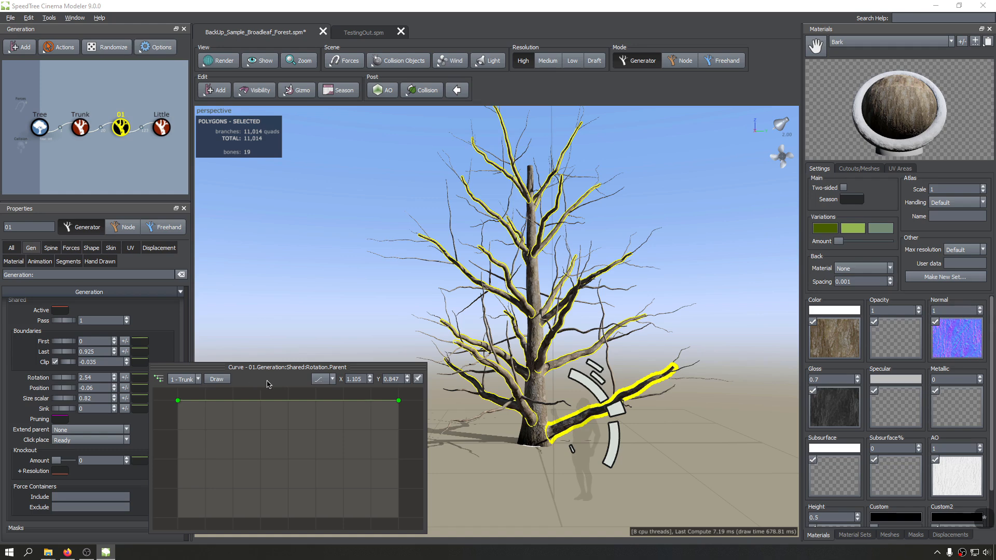
pyautogui.click(168, 357)
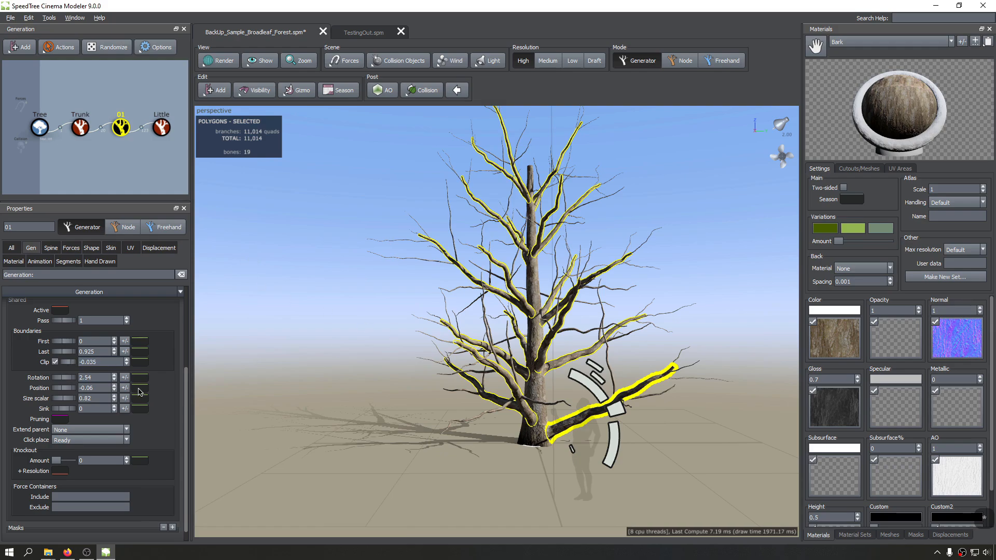
# Step: Examine how the 01 branches are distributed around the trunk, viewing the tree close up, from above and from several sides
pyautogui.moveTo(643, 326); pyautogui.dragTo(749, 314)
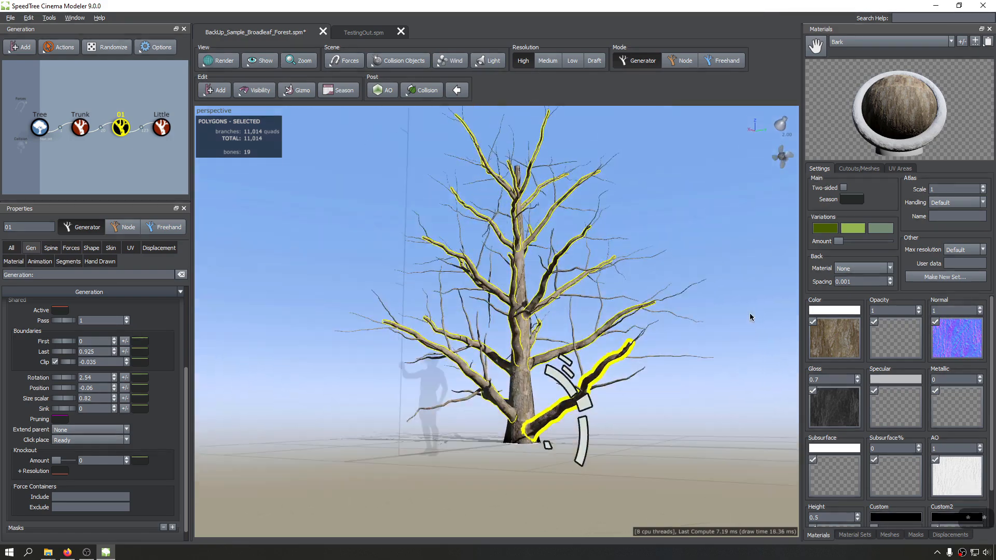
pyautogui.scroll(-5, 526, 377)
pyautogui.scroll(7, 524, 378)
pyautogui.moveTo(524, 378); pyautogui.dragTo(470, 309, button='middle')
pyautogui.moveTo(470, 309); pyautogui.dragTo(481, 289)
pyautogui.moveTo(463, 267); pyautogui.dragTo(450, 287, button='middle')
pyautogui.scroll(5, 446, 279)
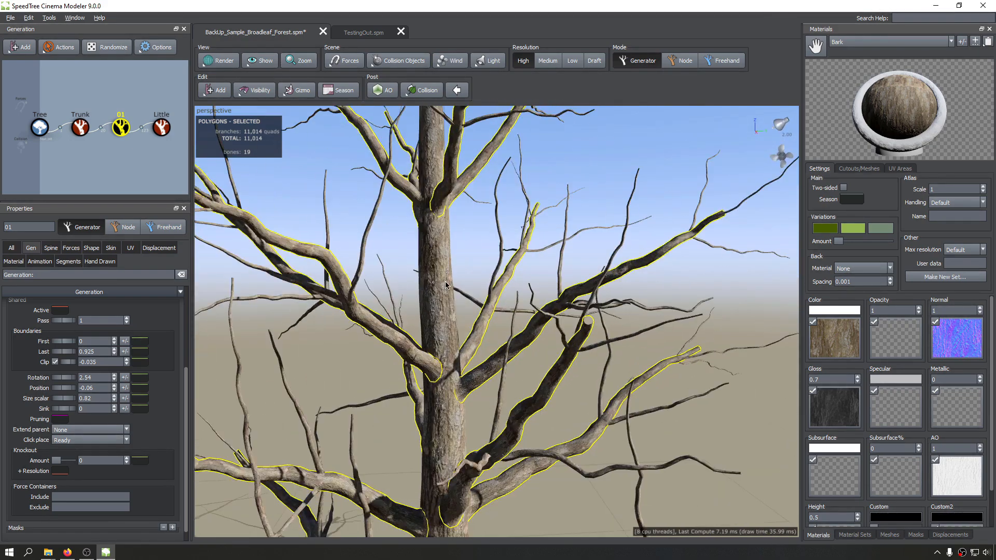
pyautogui.scroll(-6, 446, 282)
pyautogui.moveTo(448, 283); pyautogui.dragTo(625, 293)
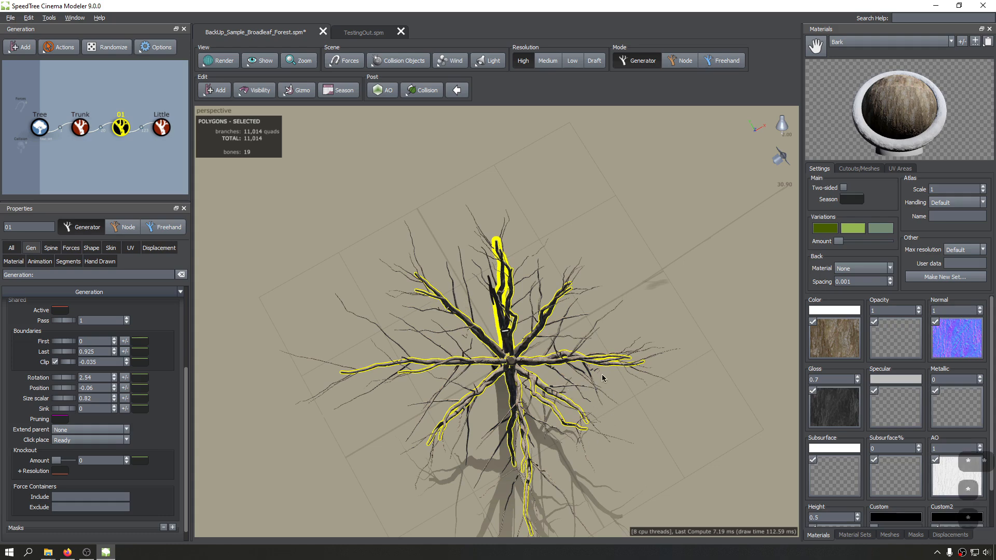
pyautogui.moveTo(603, 378); pyautogui.dragTo(525, 265)
pyautogui.moveTo(429, 295); pyautogui.dragTo(394, 281)
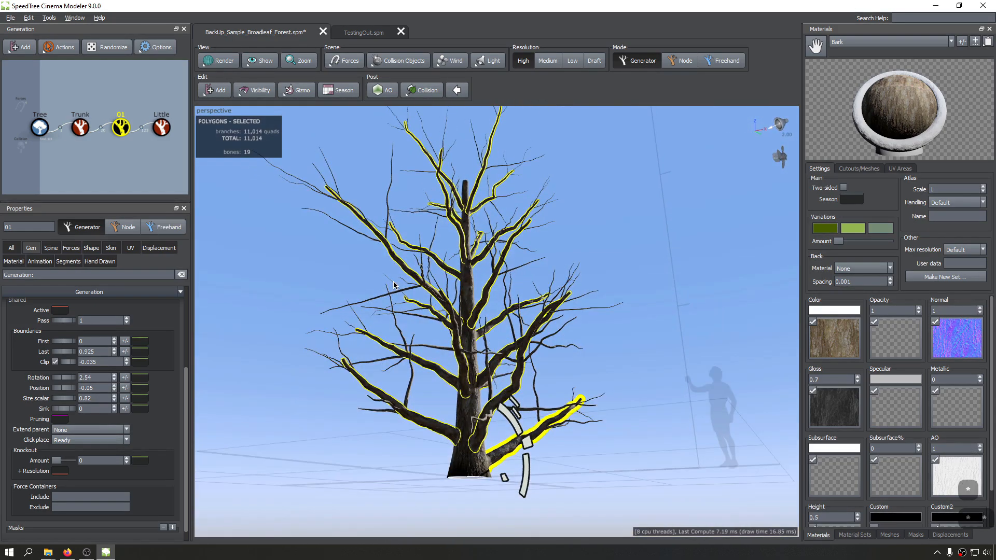
pyautogui.moveTo(511, 394); pyautogui.dragTo(458, 430)
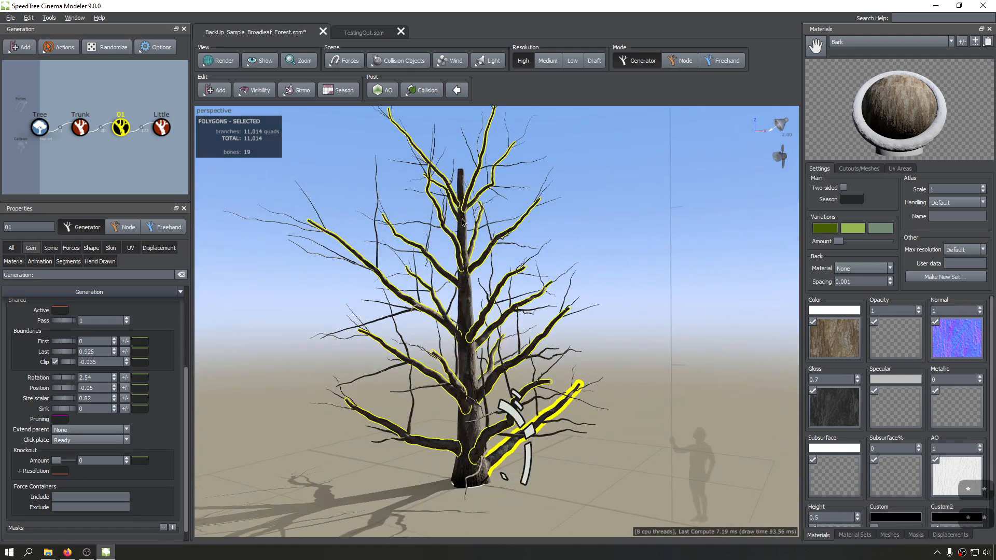
pyautogui.moveTo(595, 312); pyautogui.dragTo(511, 296)
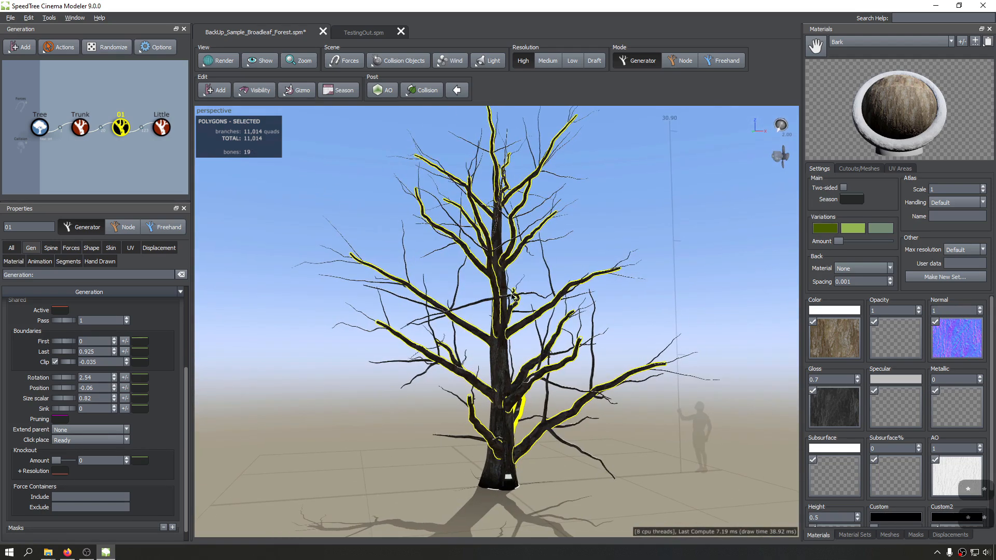
pyautogui.moveTo(384, 370); pyautogui.dragTo(479, 372)
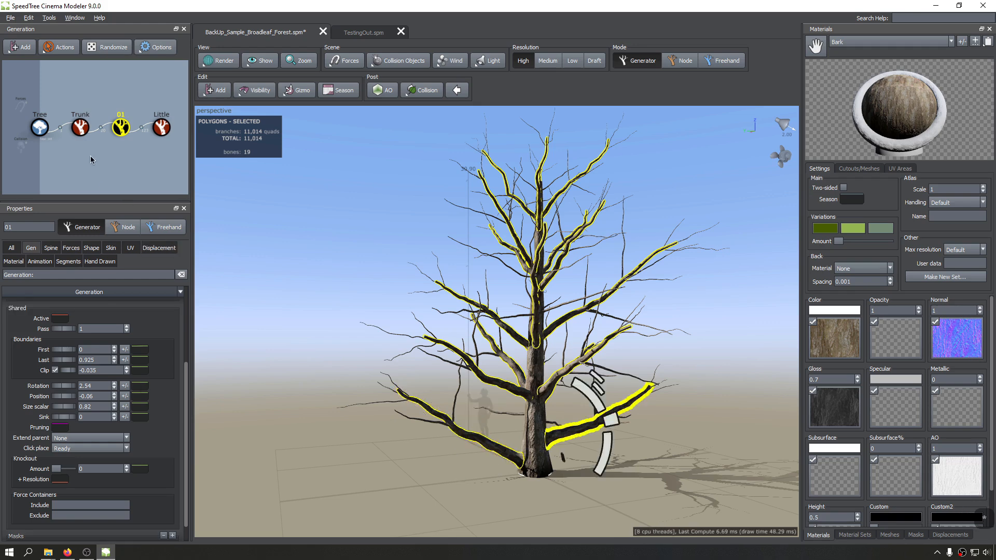
# Step: Delete the Little generator and set the Size scalar of the 01 branches to 1
pyautogui.click(162, 128)
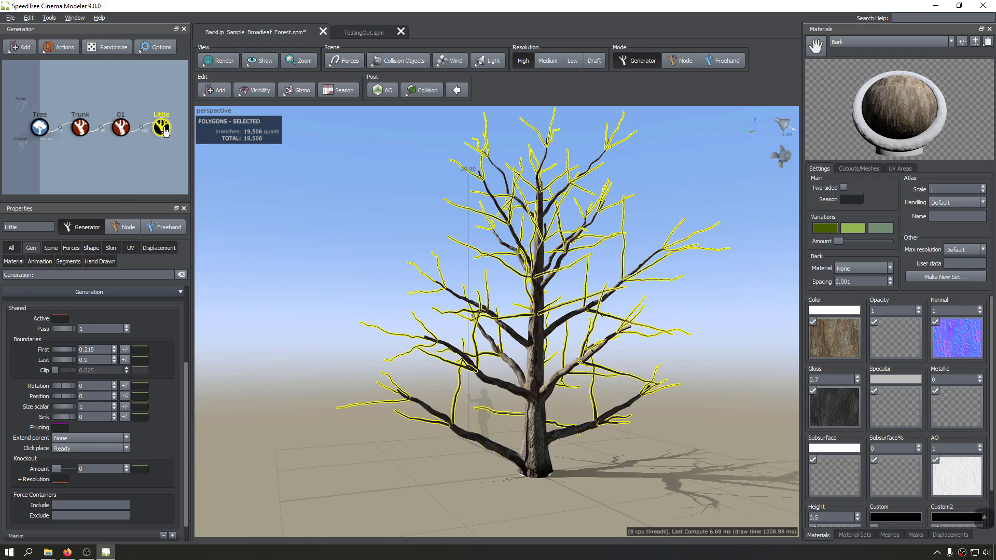
pyautogui.press('Delete')
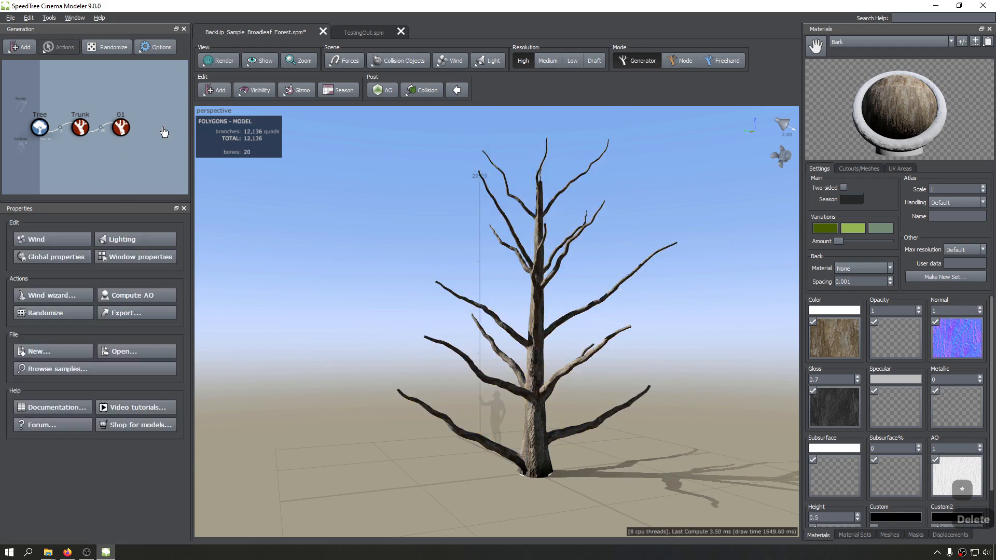
pyautogui.click(538, 347)
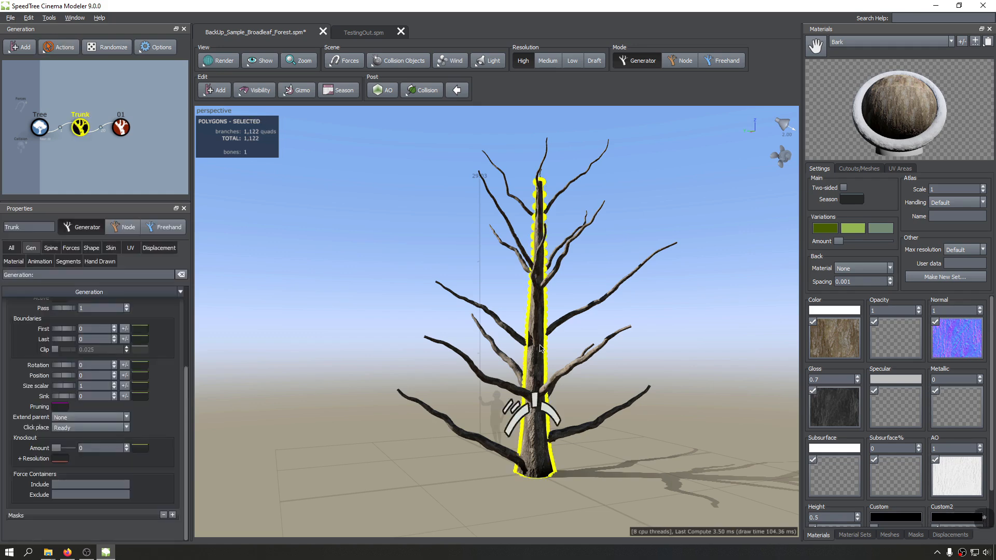
pyautogui.click(563, 327)
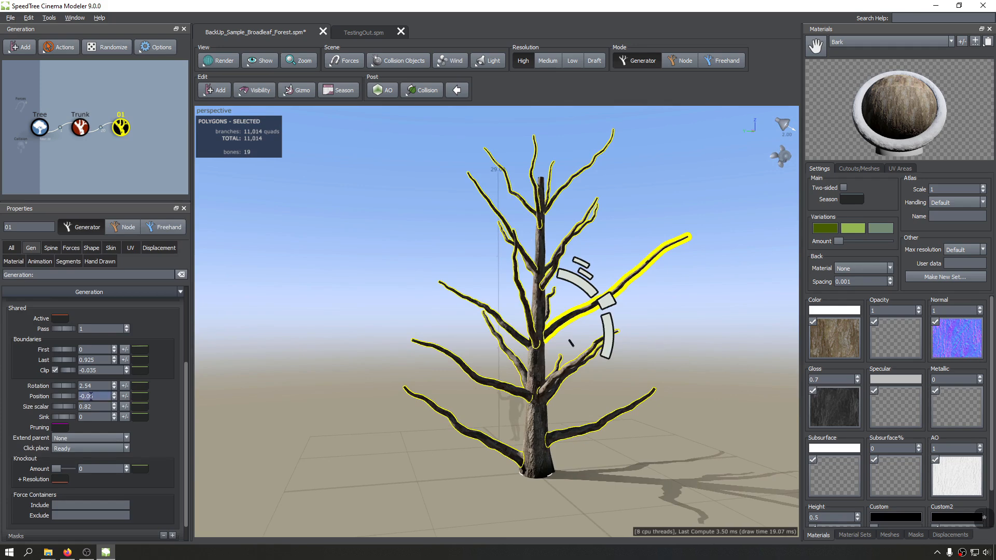
pyautogui.moveTo(68, 408); pyautogui.dragTo(95, 408)
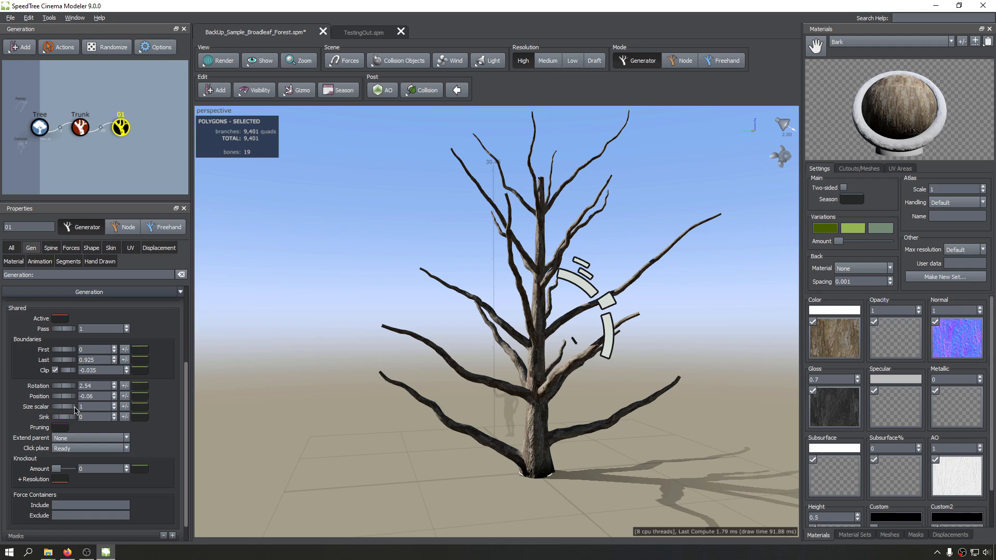
# Step: Open the parent curve of the 01 branches' Size scalar and lower its start point to Y 0.996
pyautogui.click(141, 408)
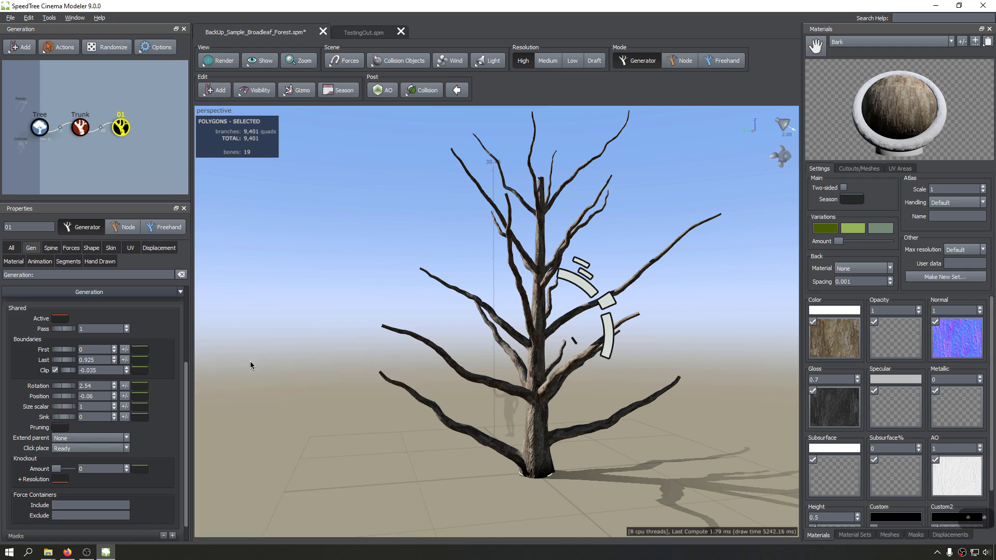
pyautogui.click(250, 361)
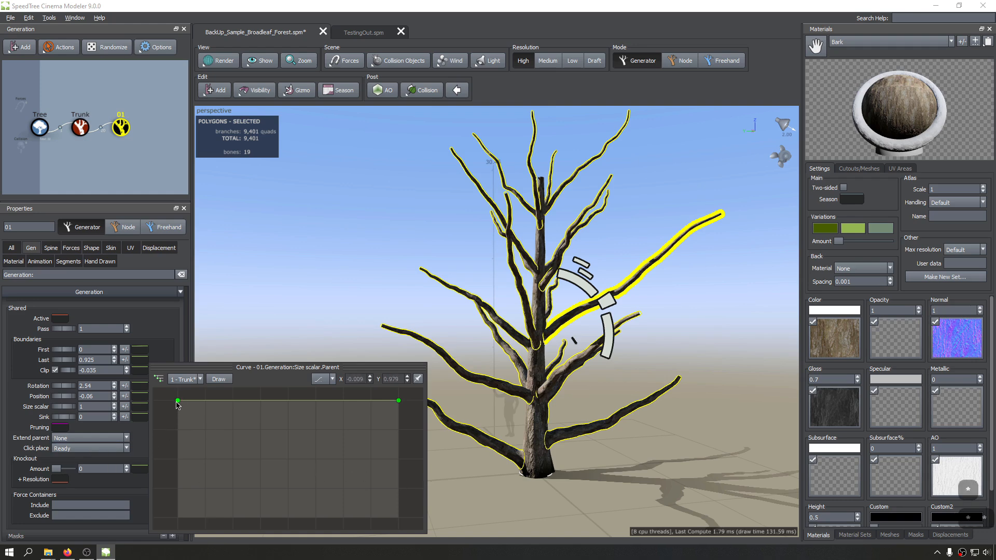
pyautogui.moveTo(178, 404)
pyautogui.mouseDown()
pyautogui.moveTo(178, 507)
pyautogui.moveTo(178, 401)
pyautogui.mouseUp()
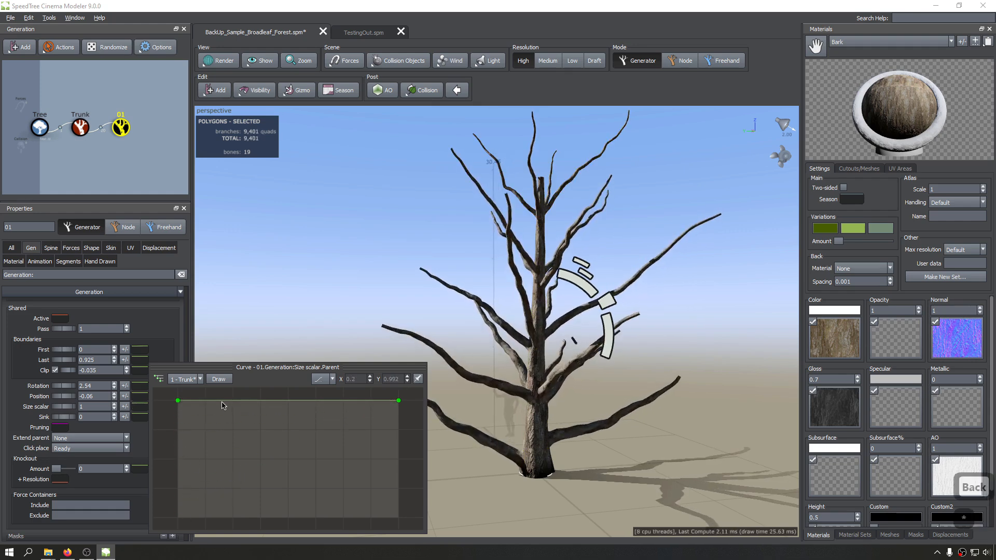
pyautogui.moveTo(221, 403); pyautogui.dragTo(270, 406)
pyautogui.press('Return')
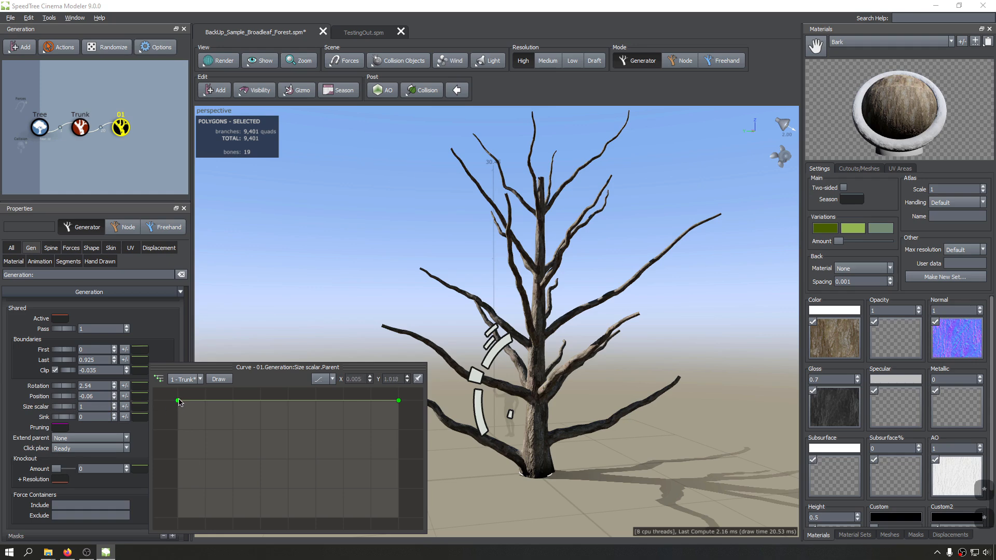
pyautogui.moveTo(178, 400)
pyautogui.mouseDown()
pyautogui.moveTo(178, 516)
pyautogui.moveTo(177, 401)
pyautogui.mouseUp()
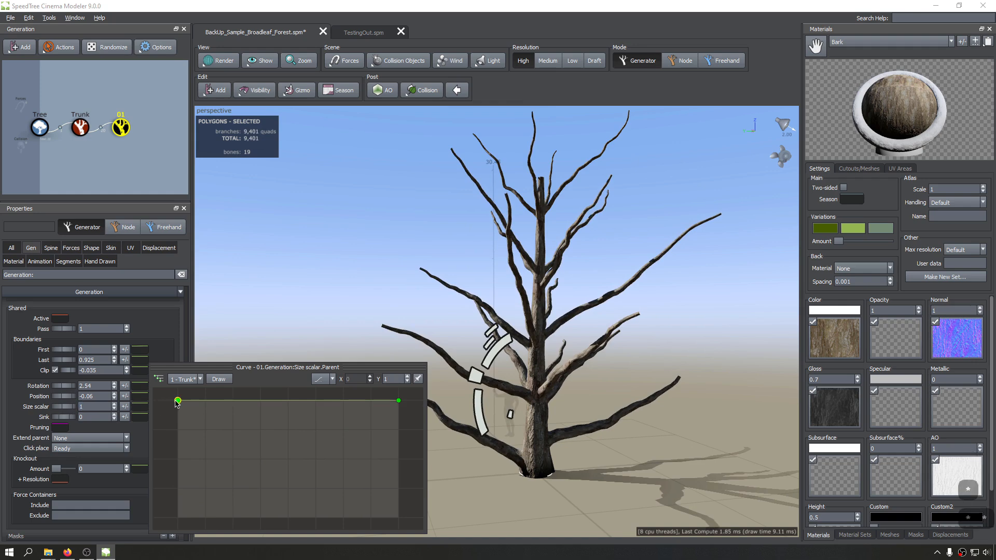
pyautogui.moveTo(177, 401)
pyautogui.mouseDown()
pyautogui.moveTo(184, 520)
pyautogui.moveTo(159, 404)
pyautogui.mouseUp()
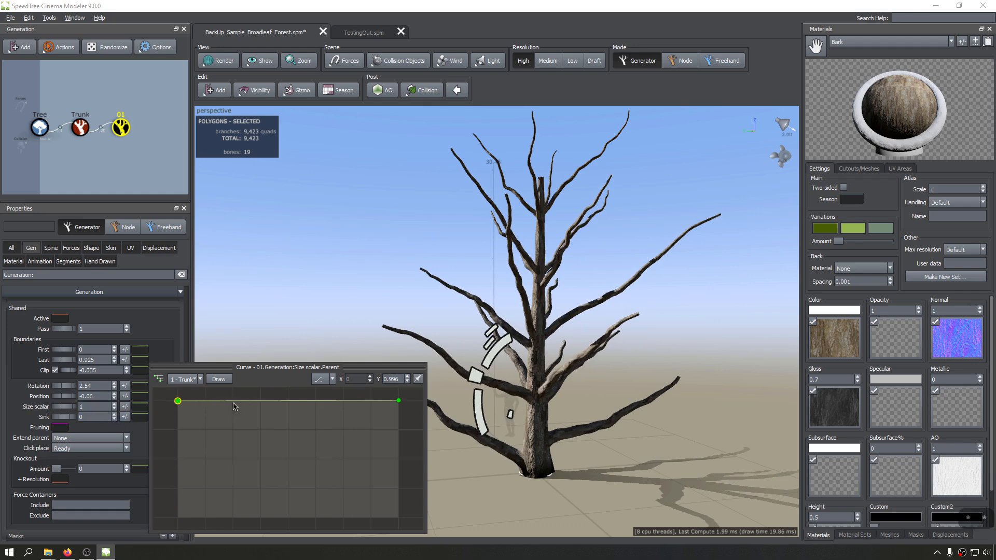
pyautogui.moveTo(177, 401); pyautogui.dragTo(187, 405)
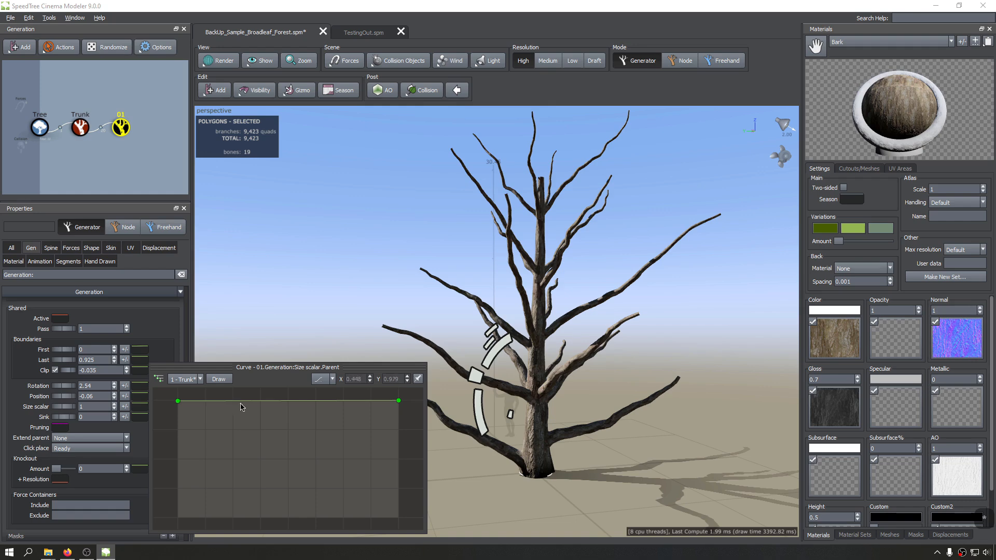
# Step: Add a middle point to the Size scalar curve, test it at low and high positions, and leave it at X 0.51, Y 0.973
pyautogui.click(275, 401)
pyautogui.moveTo(275, 401); pyautogui.dragTo(287, 400)
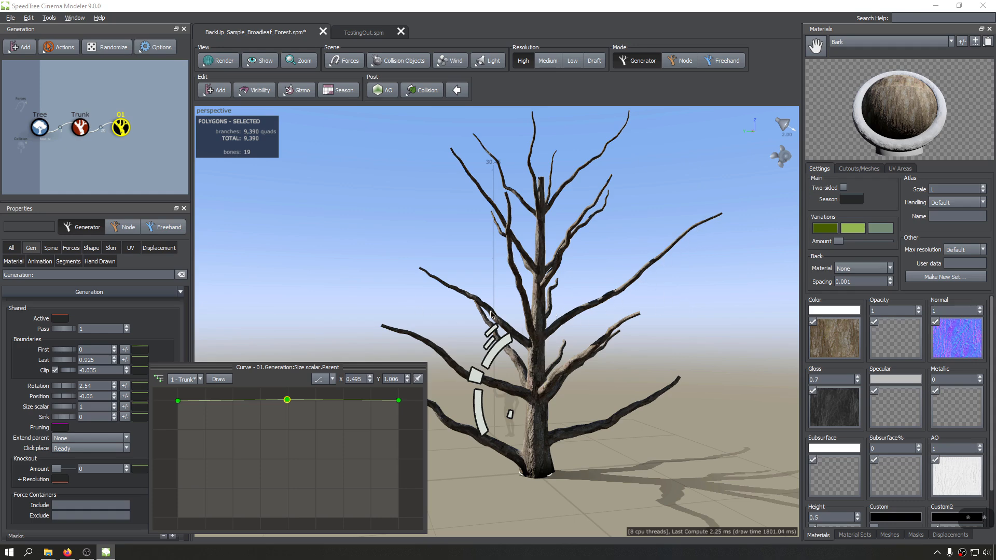
pyautogui.moveTo(287, 401); pyautogui.dragTo(284, 523)
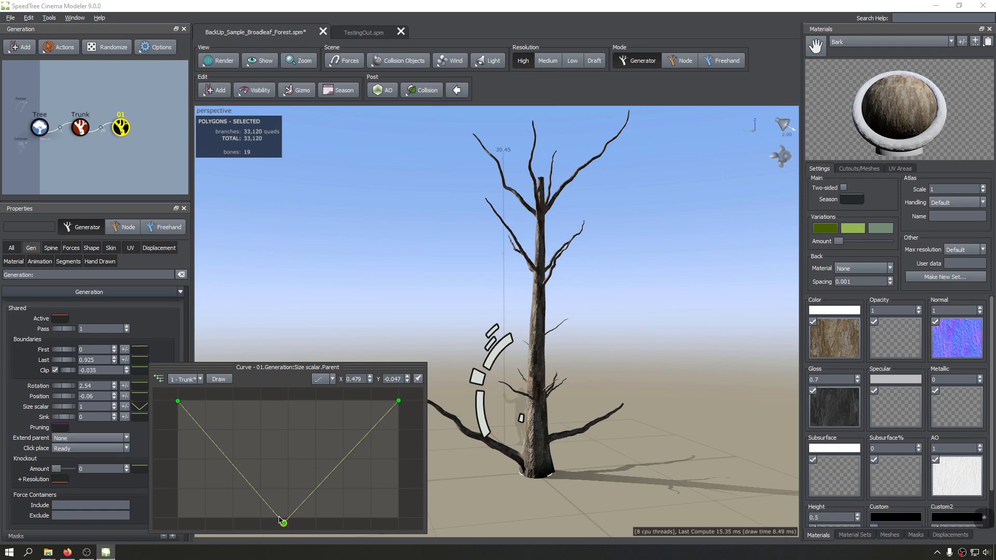
pyautogui.moveTo(283, 524); pyautogui.dragTo(289, 439)
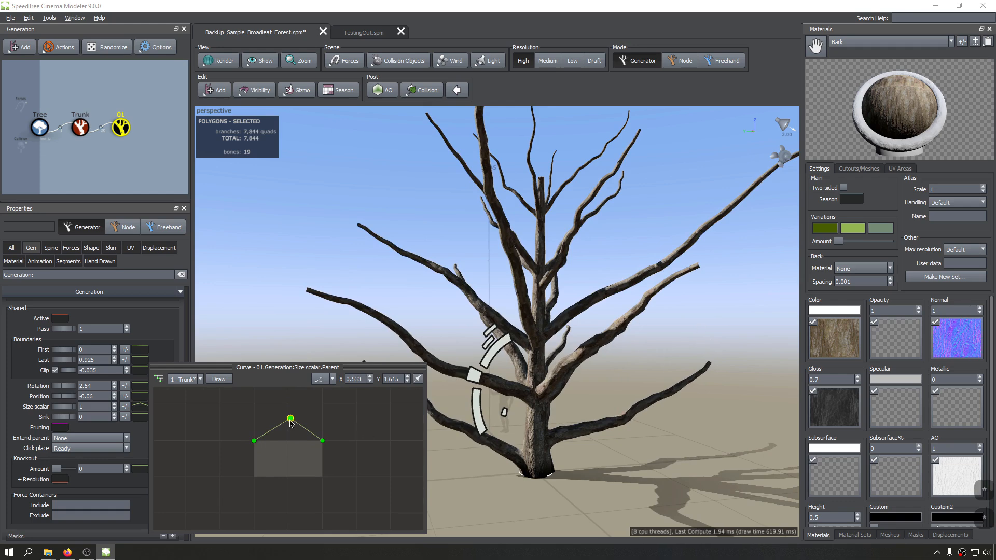
pyautogui.moveTo(290, 419); pyautogui.dragTo(289, 442)
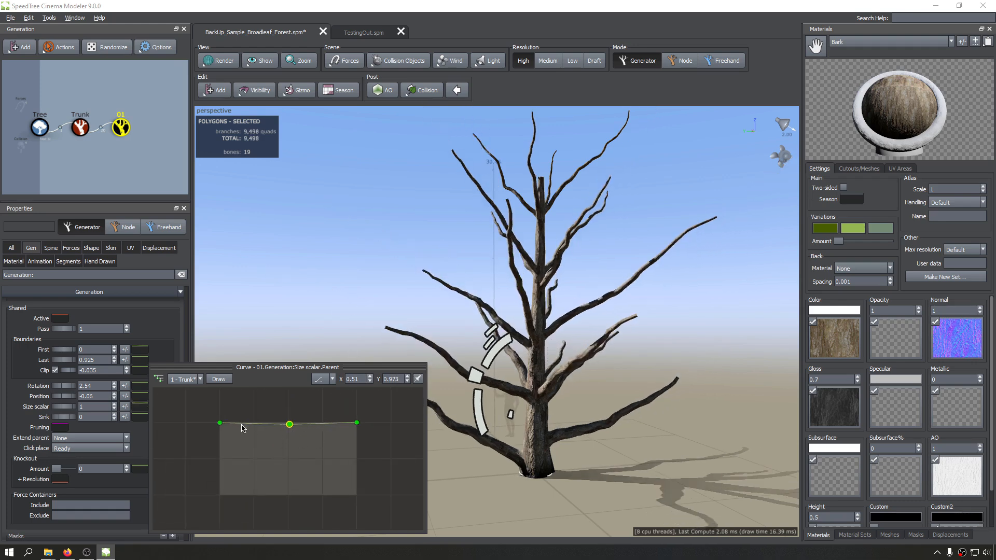
# Step: Apply the S-Curve preset to the Size scalar curve and pull its start handle upward for a steep initial rise
pyautogui.click(332, 379)
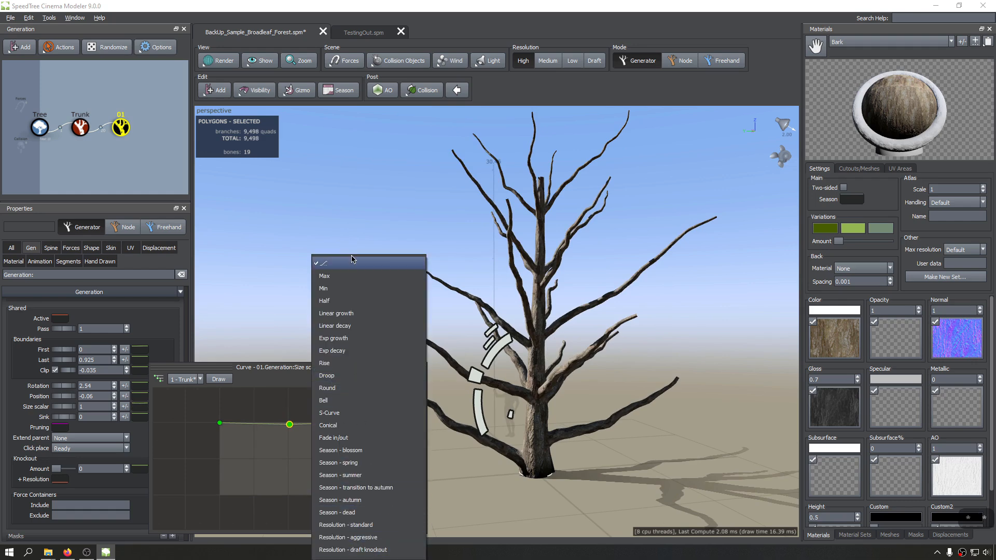
pyautogui.click(356, 413)
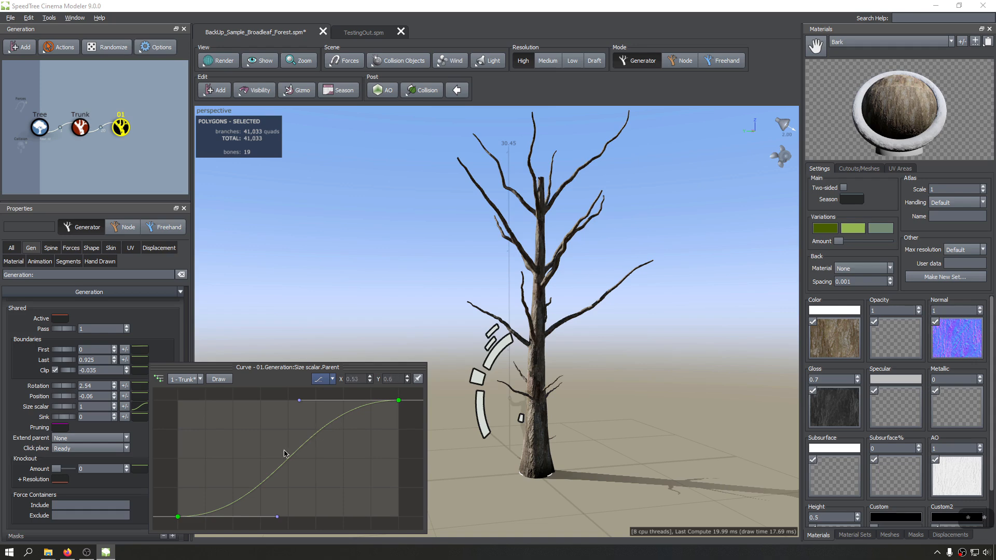
pyautogui.moveTo(274, 516); pyautogui.dragTo(197, 374)
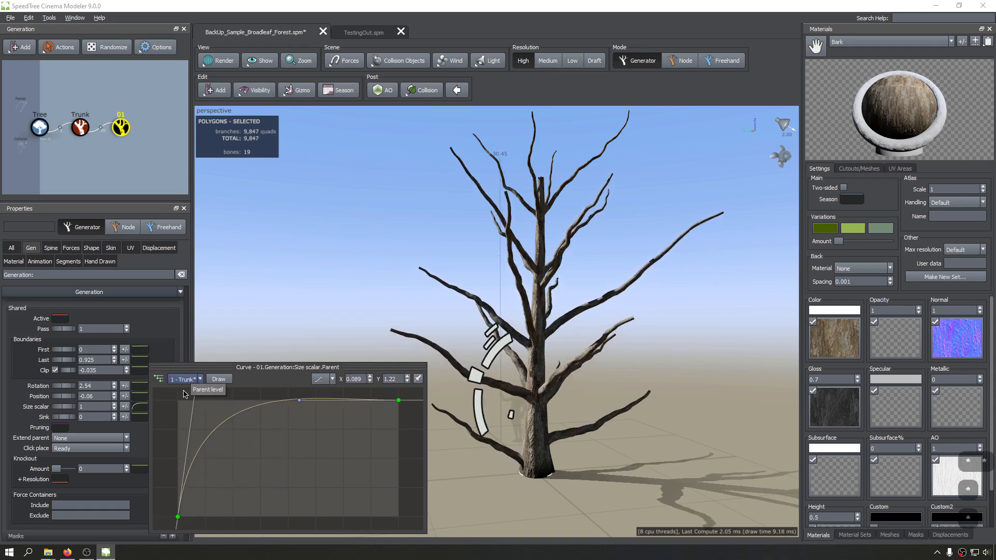
# Step: Apply the Max preset to the 01 branches' Size scalar curve and look through the other curve presets
pyautogui.click(324, 380)
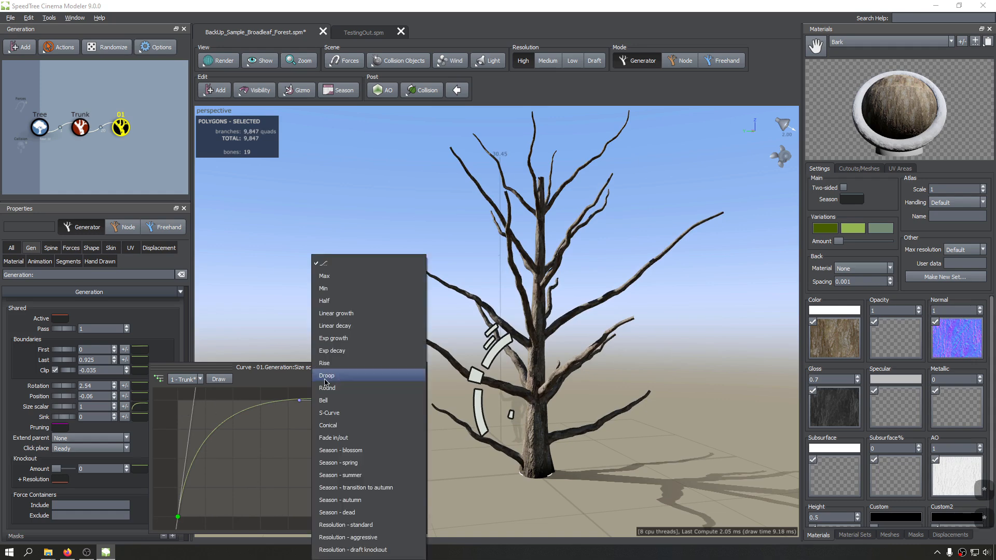
pyautogui.click(332, 275)
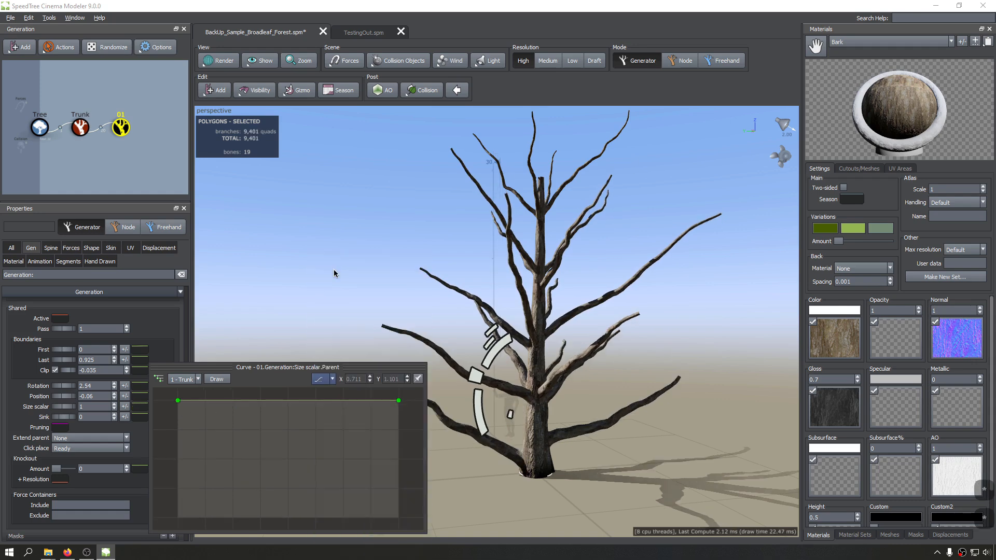
pyautogui.click(328, 381)
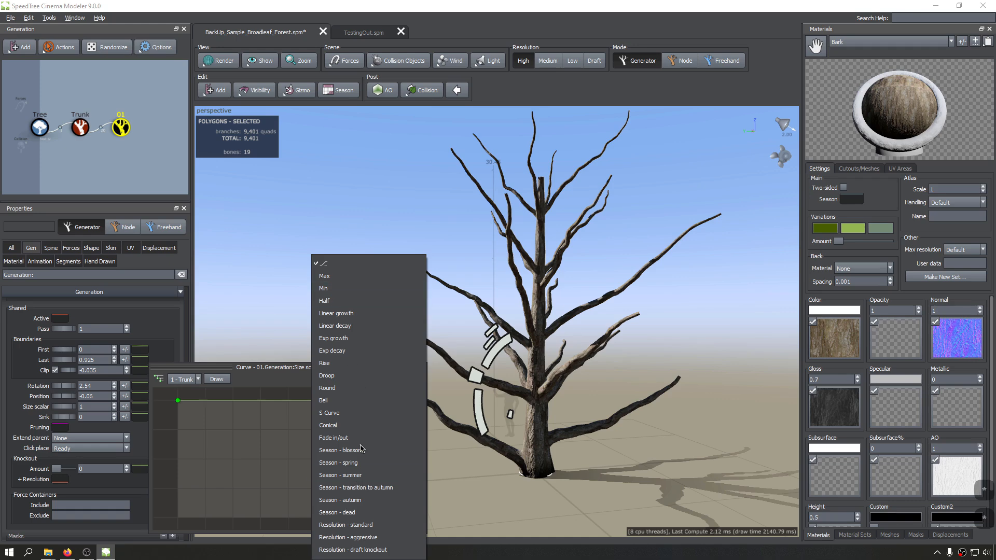
pyautogui.click(267, 375)
pyautogui.click(328, 379)
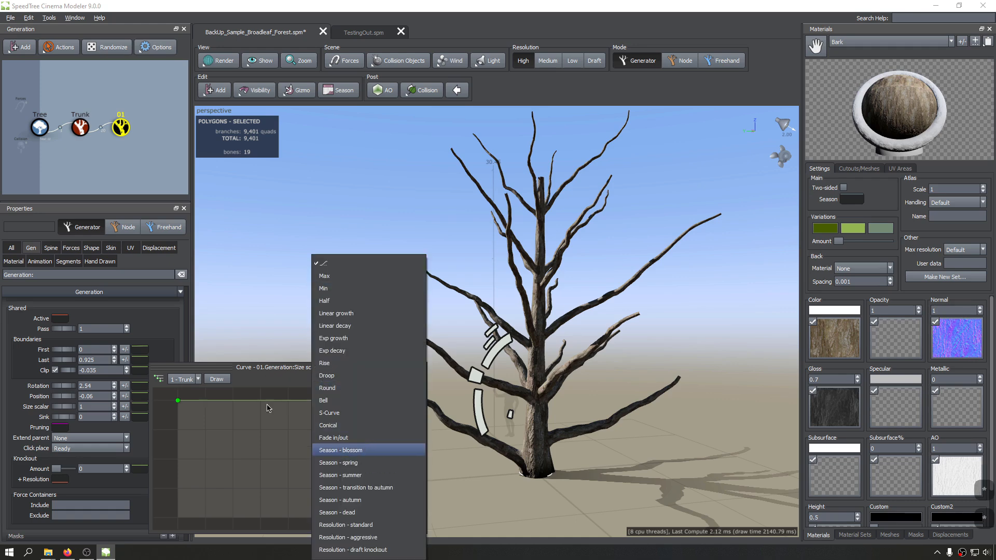
pyautogui.click(307, 435)
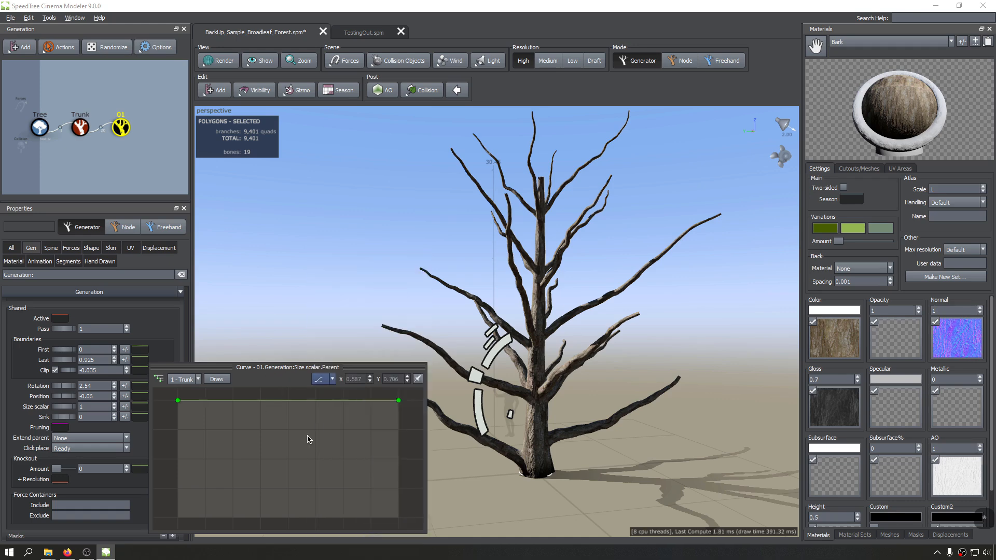
# Step: Draw a wavy freehand Size scalar curve from start to end, and reset it with the Max preset
pyautogui.click(216, 379)
pyautogui.moveTo(177, 459)
pyautogui.mouseDown()
pyautogui.moveTo(273, 475)
pyautogui.moveTo(295, 430)
pyautogui.moveTo(345, 458)
pyautogui.moveTo(401, 439)
pyautogui.moveTo(408, 490)
pyautogui.mouseUp()
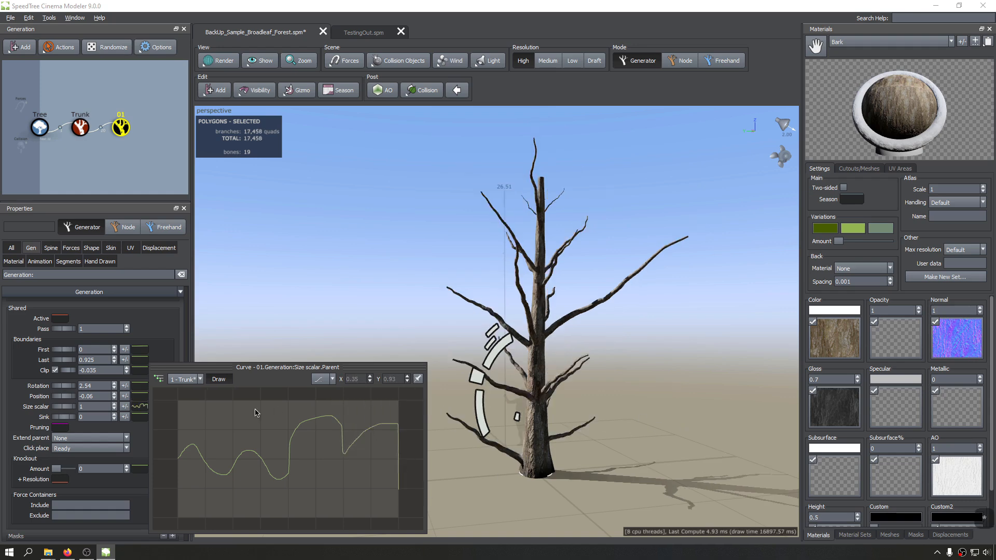
pyautogui.click(332, 379)
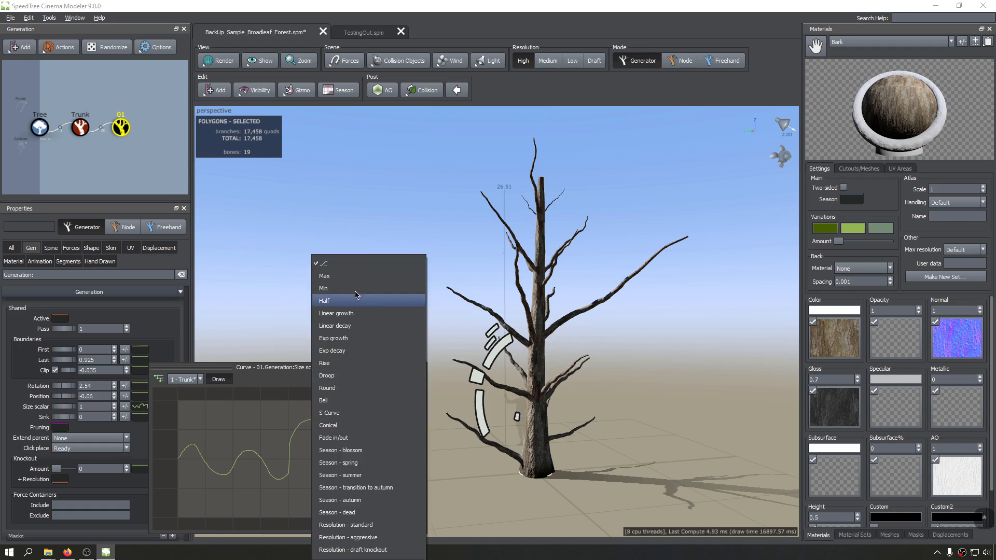
pyautogui.click(357, 287)
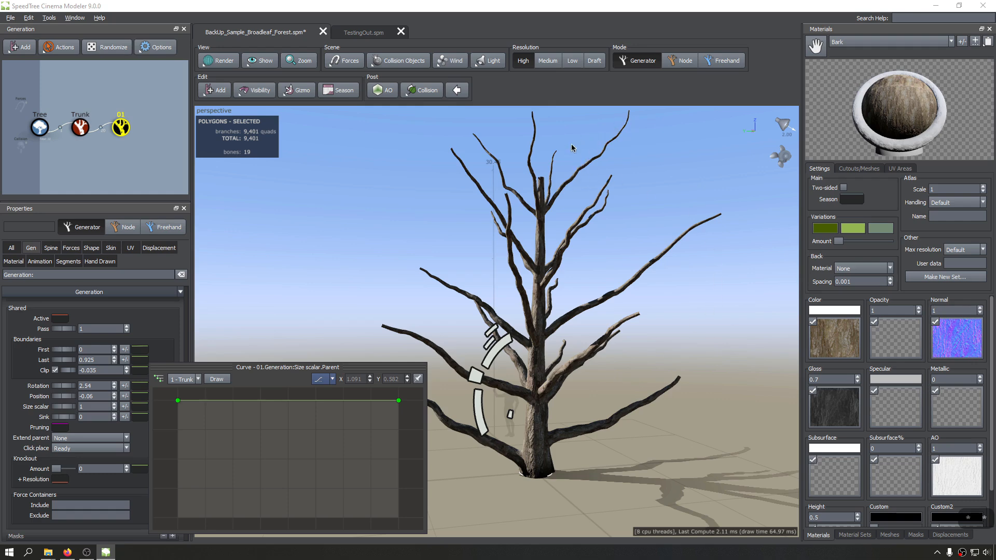
pyautogui.click(627, 142)
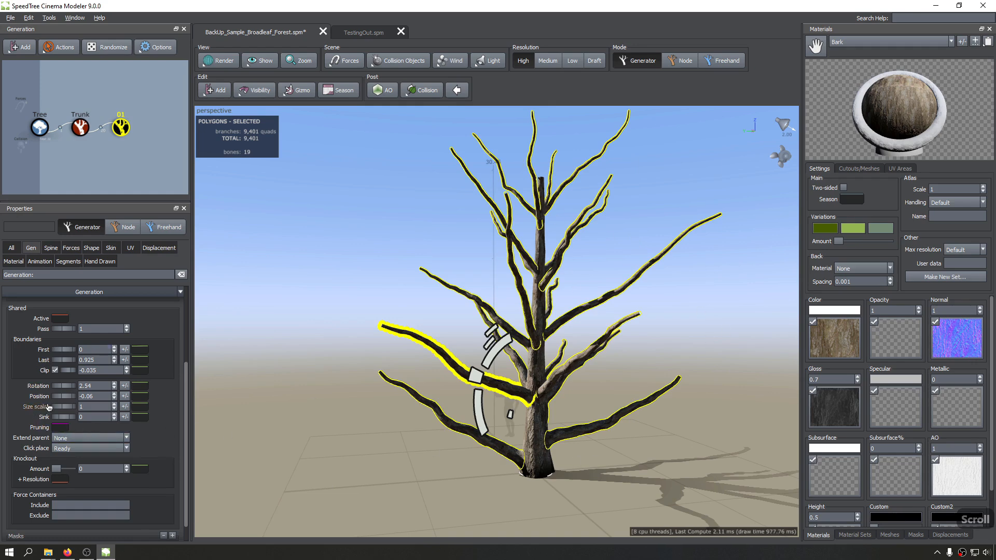
# Step: Lower the end point of the Size scalar parent curve to slightly below half height so branches shorten toward the treetop
pyautogui.click(134, 407)
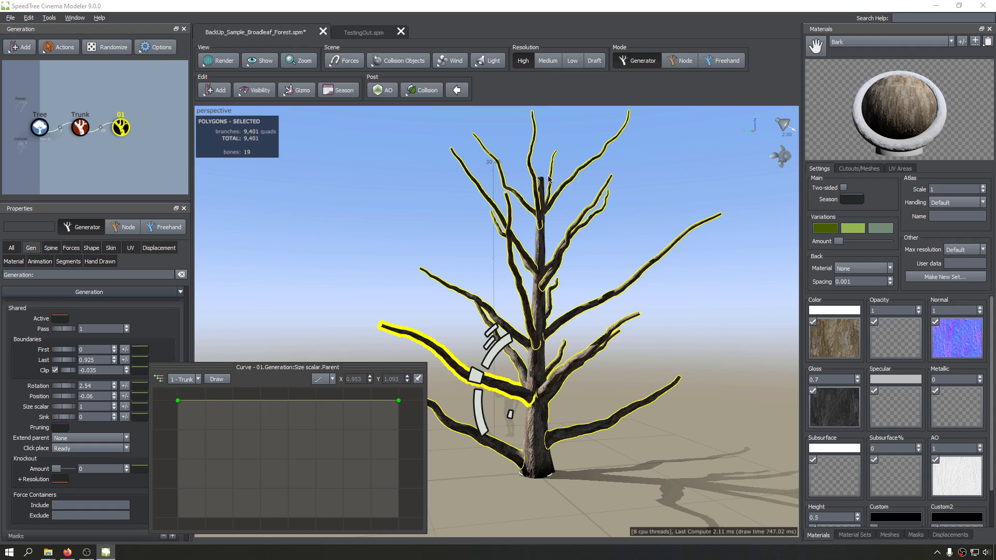
pyautogui.click(398, 402)
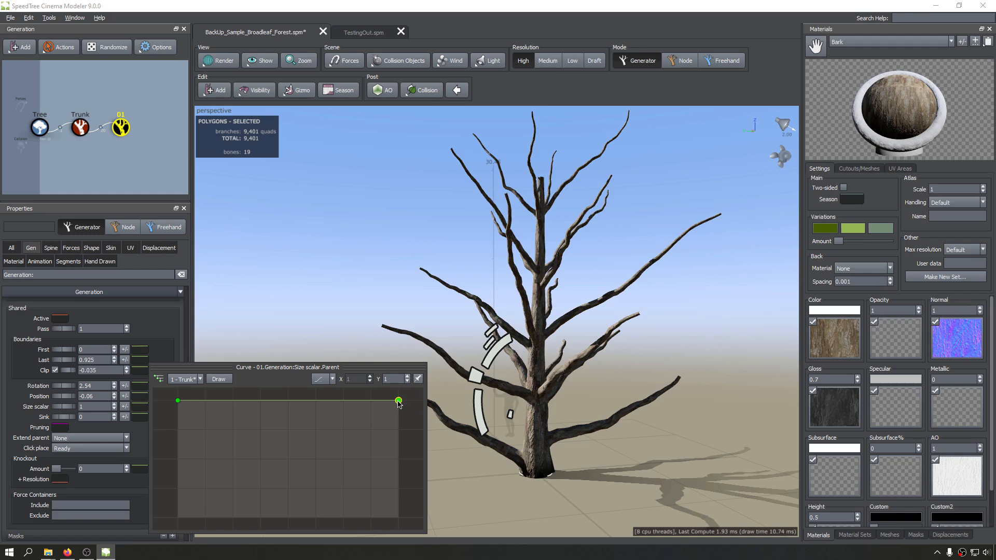
pyautogui.moveTo(404, 400); pyautogui.dragTo(399, 464)
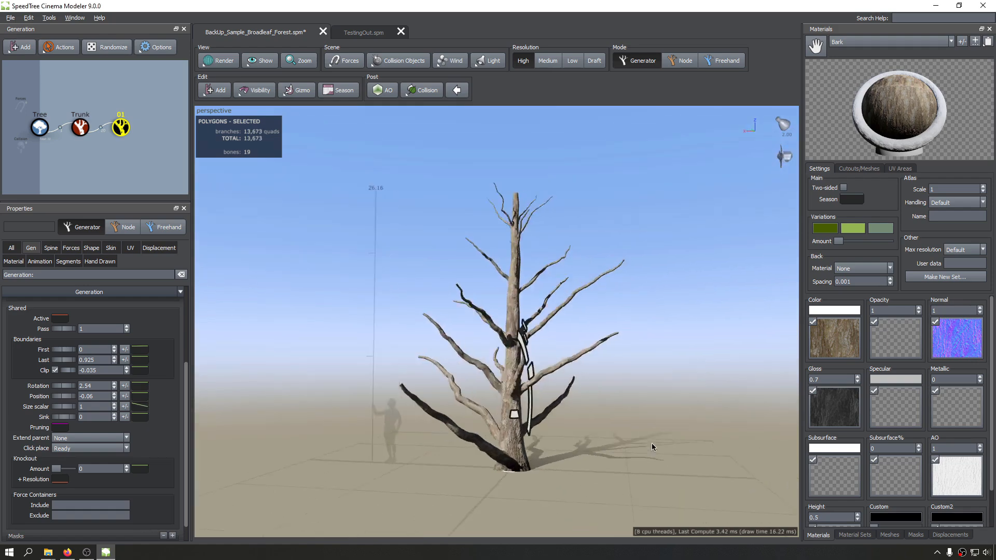
pyautogui.moveTo(652, 443); pyautogui.dragTo(800, 441)
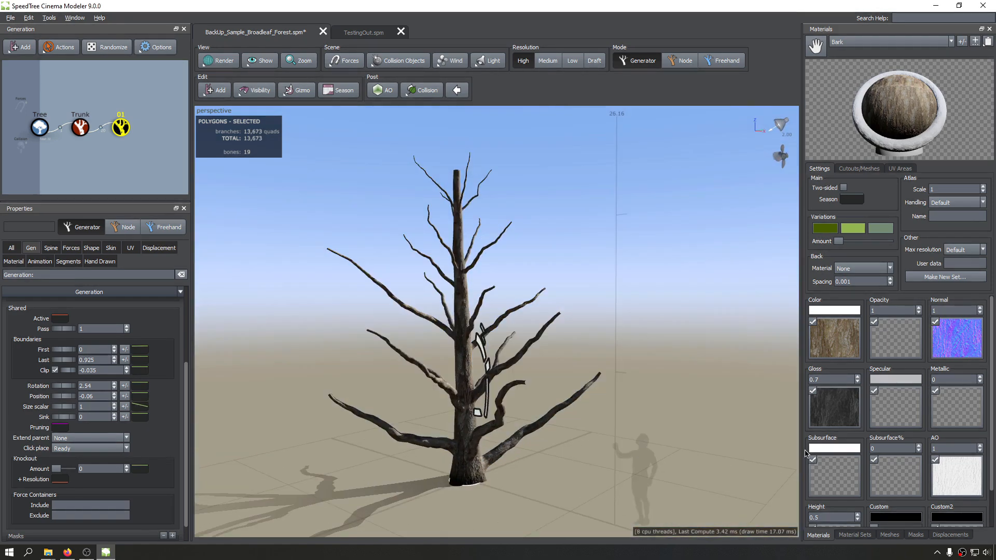
pyautogui.scroll(3, 480, 388)
pyautogui.scroll(-6, 480, 388)
pyautogui.moveTo(480, 389); pyautogui.dragTo(465, 365)
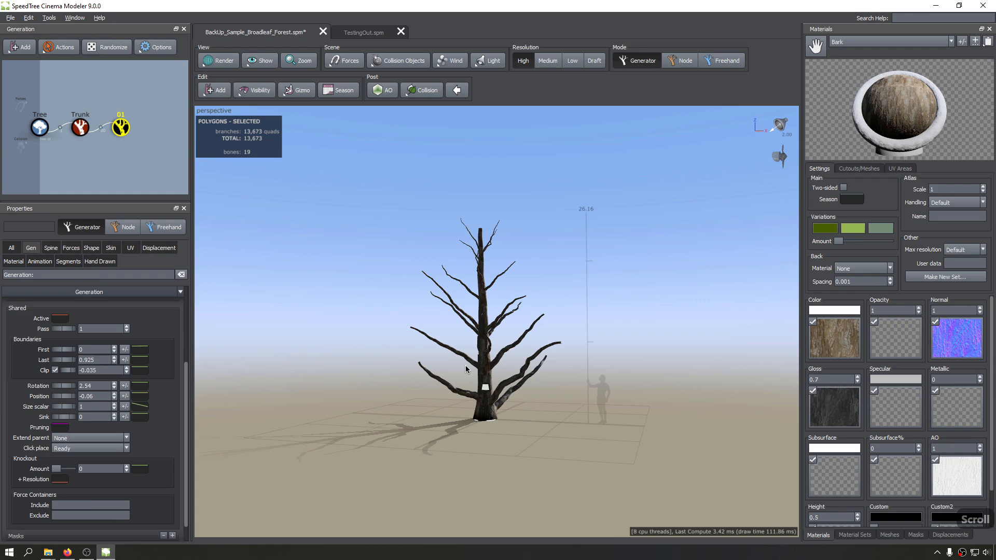
# Step: View the parent curve of the First boundary setting and close it
pyautogui.scroll(4, 104, 394)
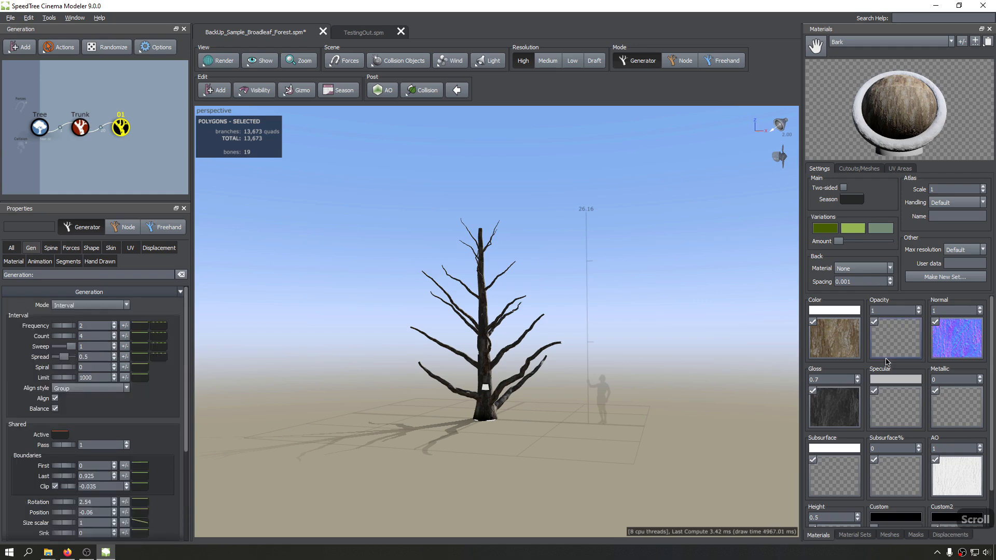
pyautogui.click(140, 466)
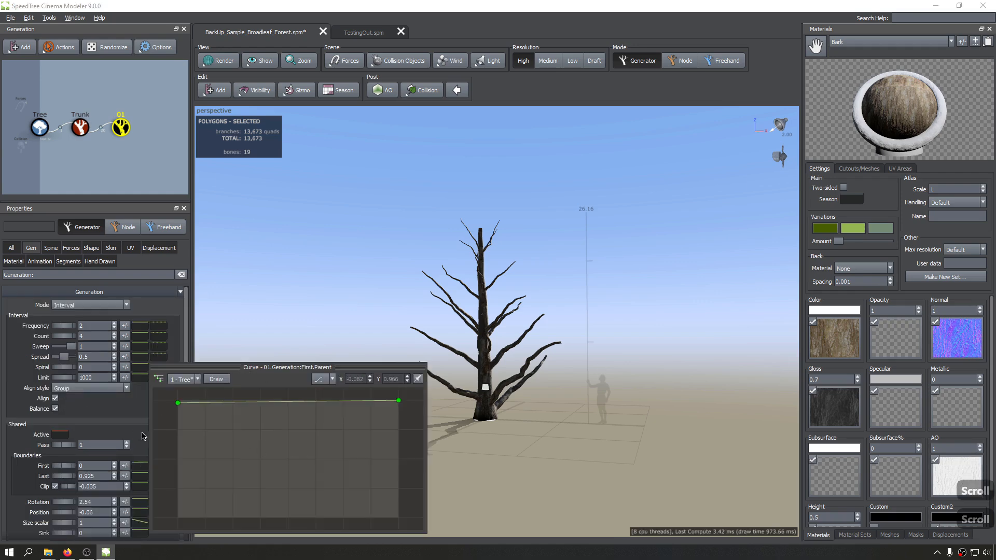
pyautogui.click(144, 436)
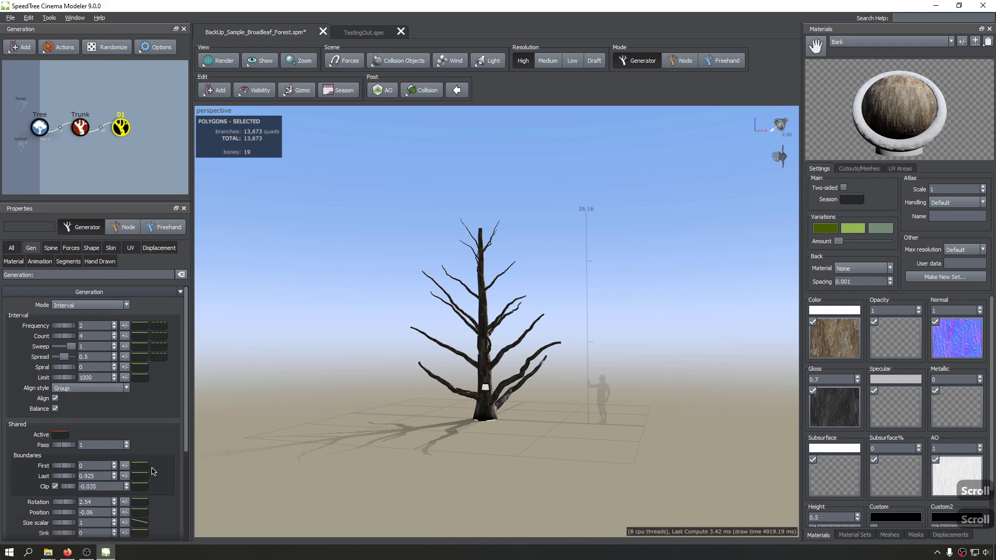
# Step: View the profile curve of the spine's Gravity setting for the 01 branches and close it
pyautogui.scroll(-5, 154, 471)
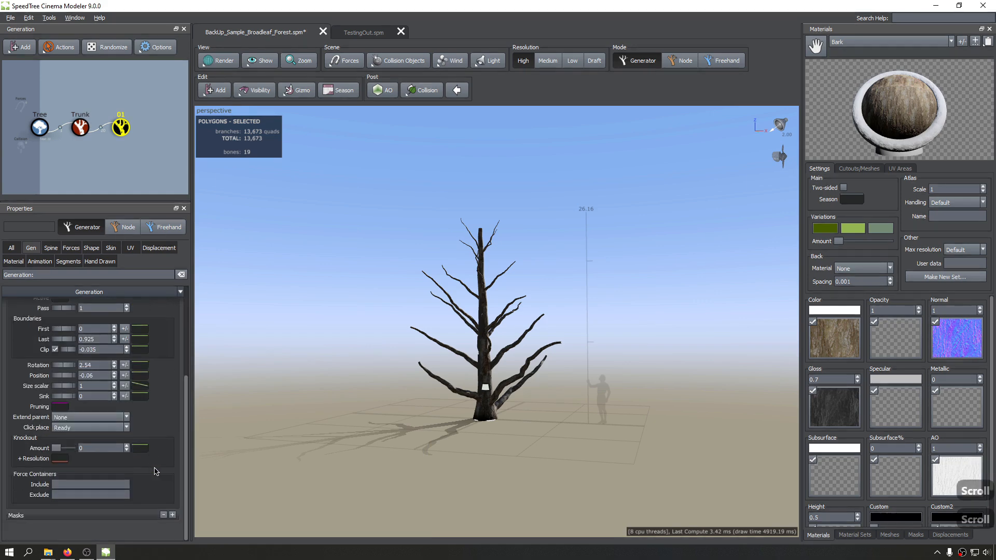
pyautogui.click(50, 249)
pyautogui.scroll(-3, 176, 440)
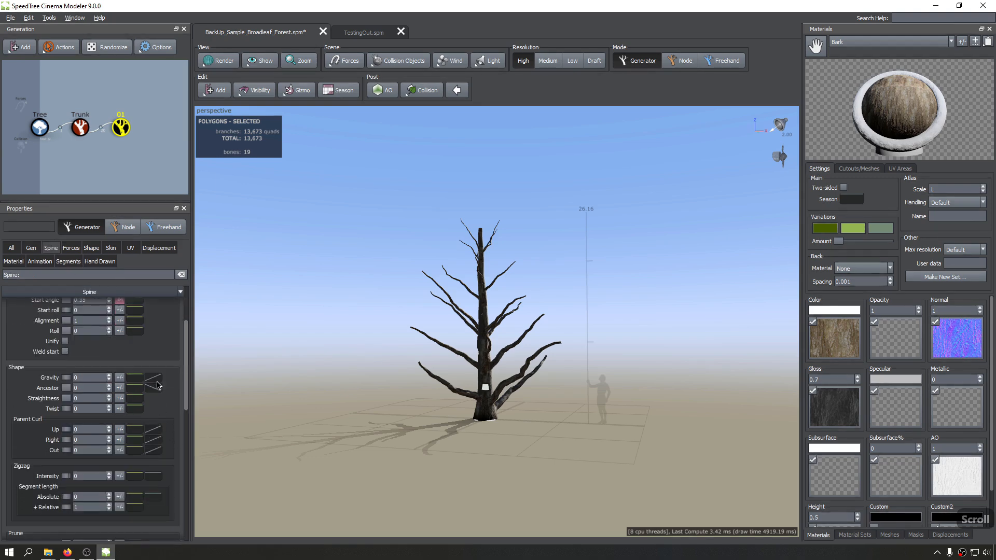
pyautogui.click(157, 382)
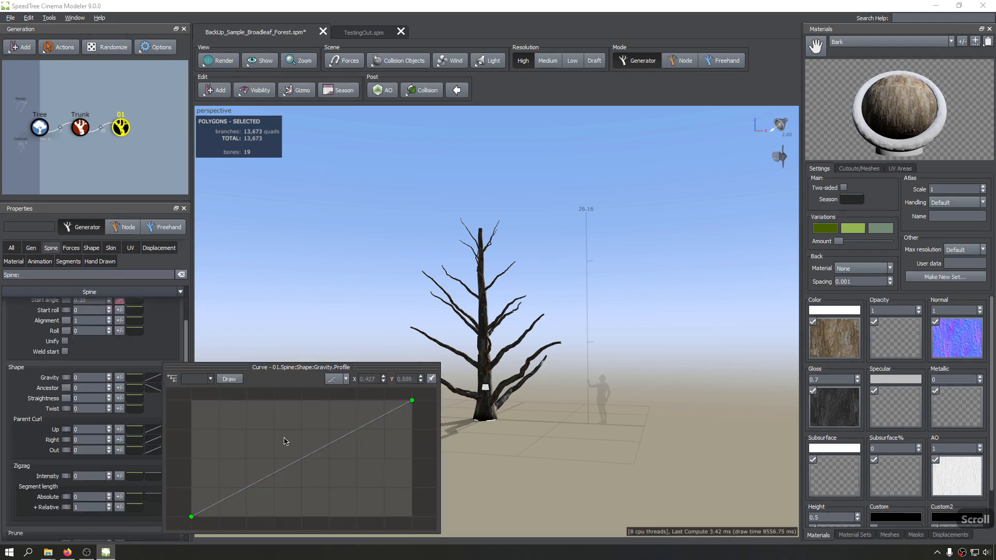
pyautogui.click(175, 330)
pyautogui.scroll(3, 155, 410)
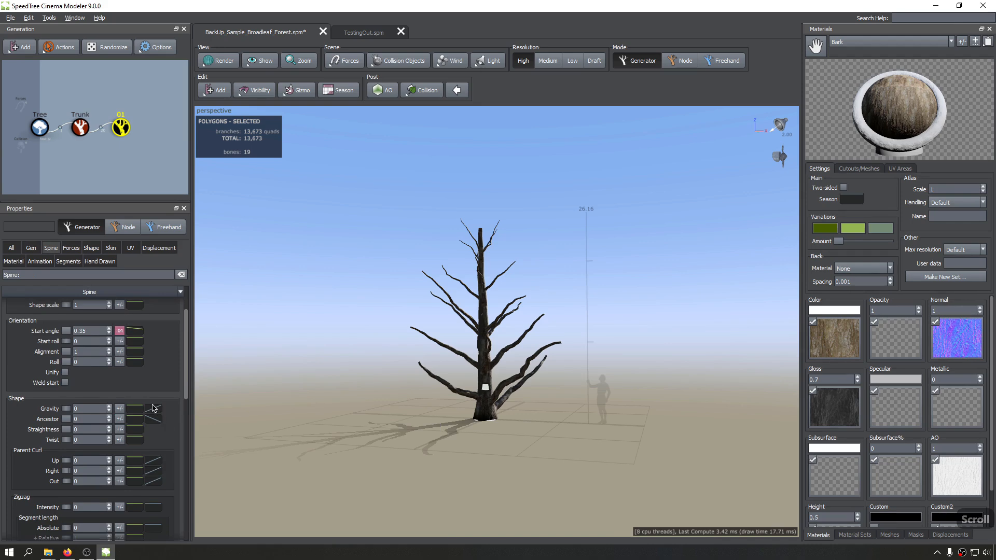
# Step: View the generation Resolution profile curve and the Pruning parent curve of the 01 branches
pyautogui.click(32, 249)
pyautogui.scroll(-3, 78, 482)
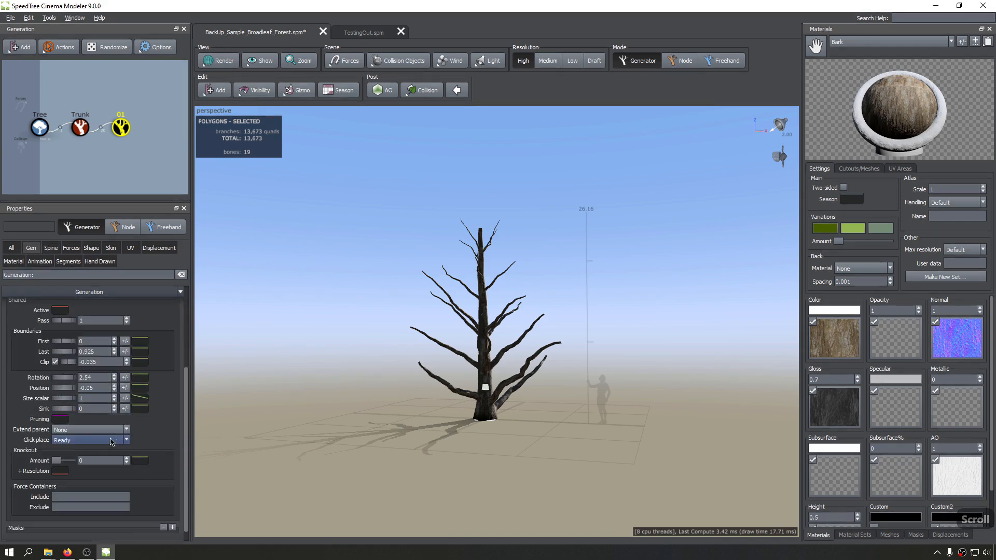
pyautogui.click(61, 473)
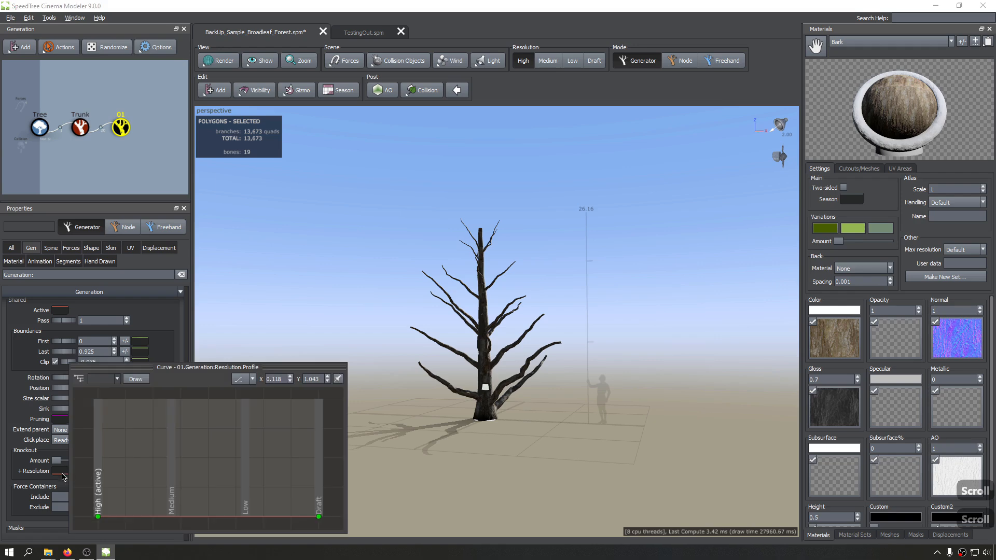
pyautogui.click(12, 476)
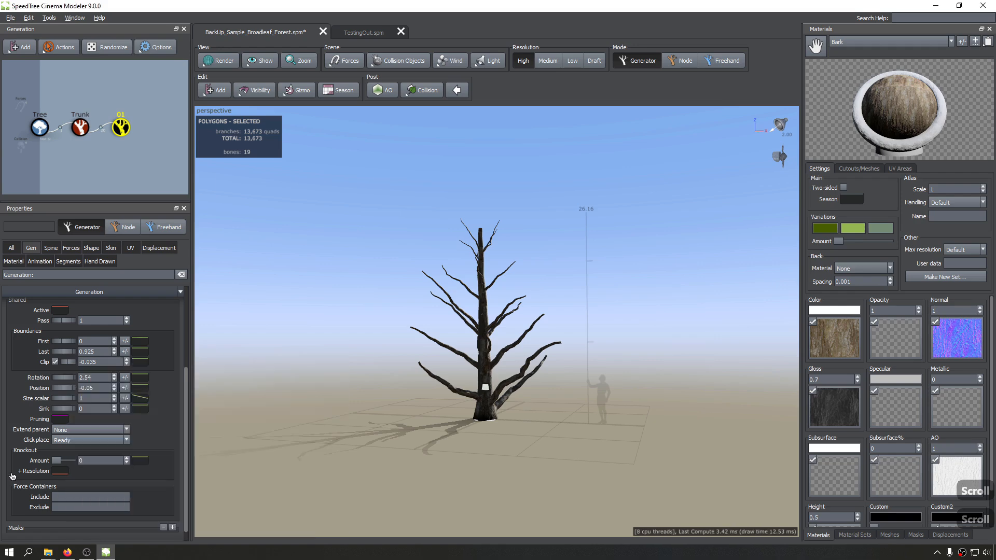
pyautogui.scroll(1, 36, 443)
pyautogui.click(62, 482)
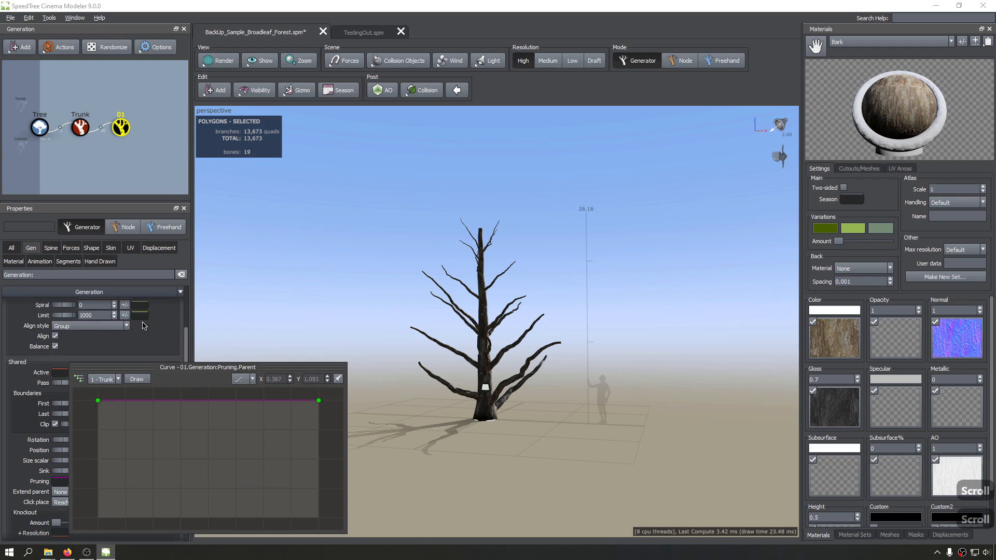
pyautogui.click(160, 334)
# Step: Display all property groups of the 01 branches and view the distribution curve of the segments' Absolute length
pyautogui.click(95, 247)
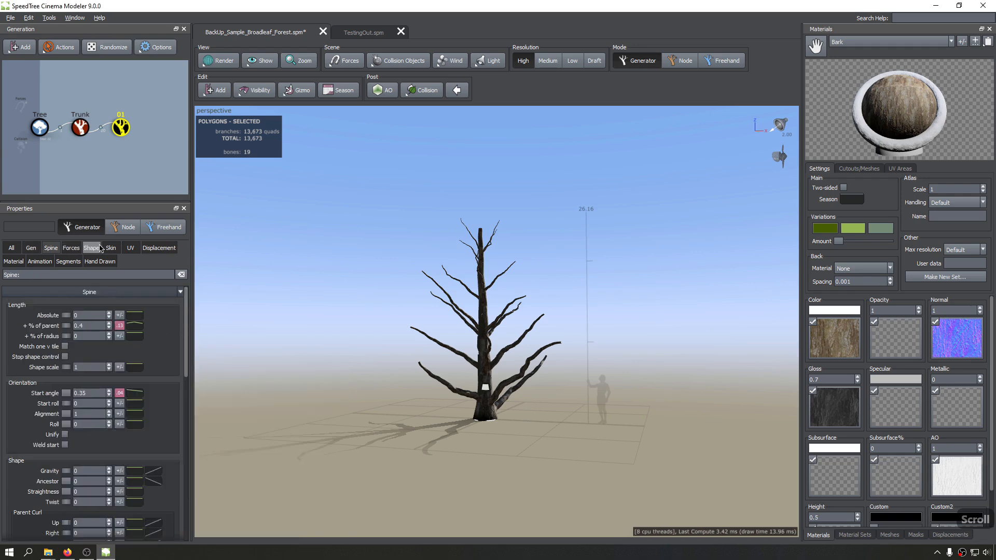
pyautogui.click(12, 248)
pyautogui.scroll(-5, 144, 416)
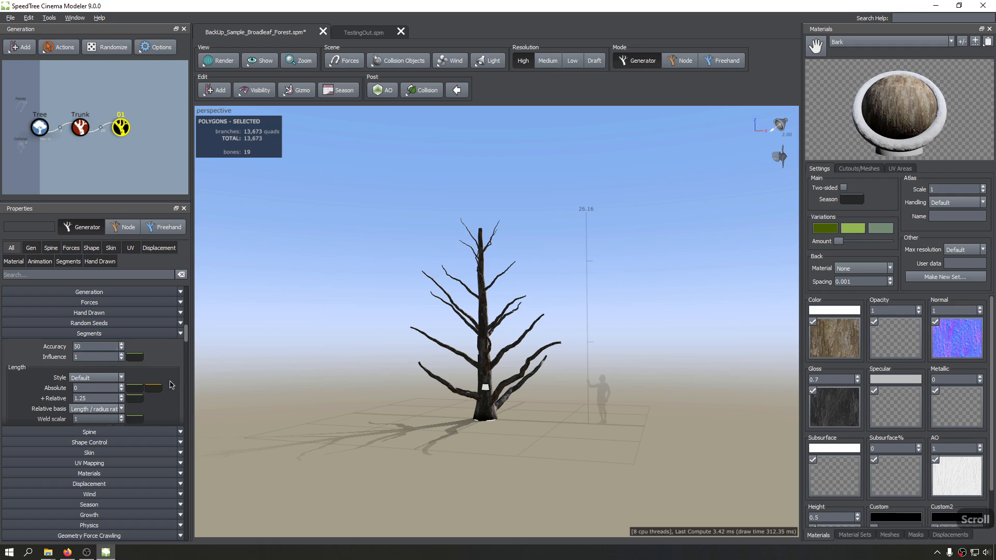
pyautogui.click(153, 389)
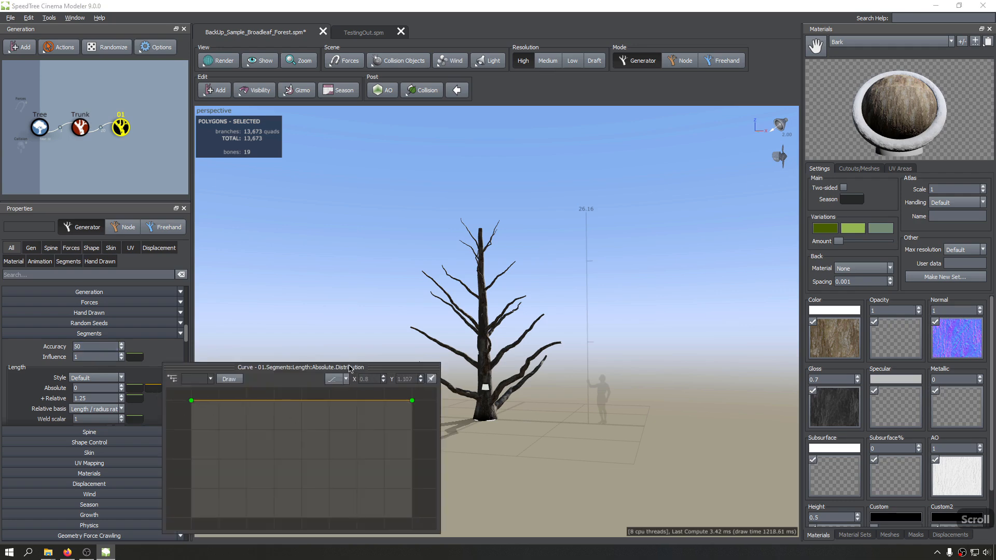
pyautogui.click(320, 285)
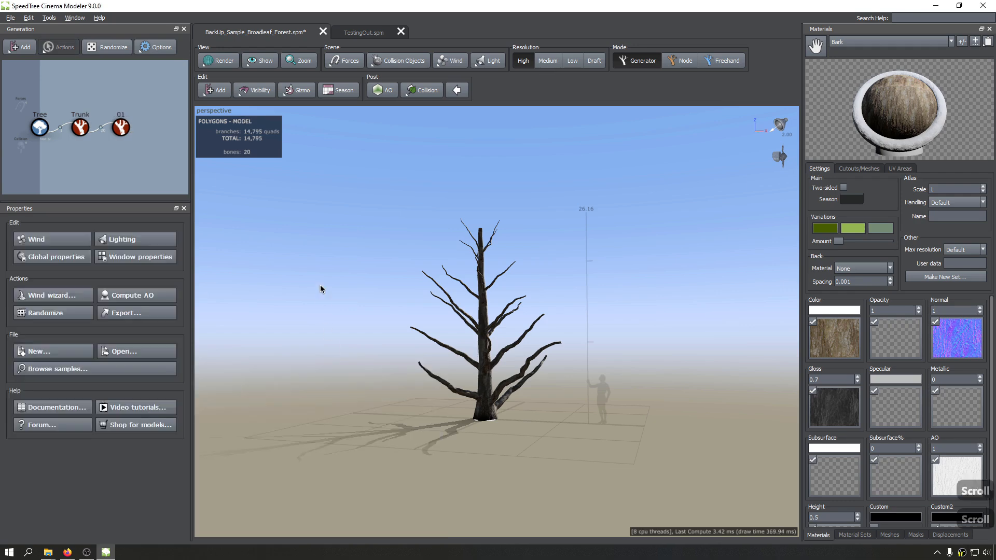
# Step: Reopen the Size scalar parent curve of the 01 branches and check its parent level choices, keeping Trunk
pyautogui.moveTo(319, 285); pyautogui.dragTo(254, 310, button='middle')
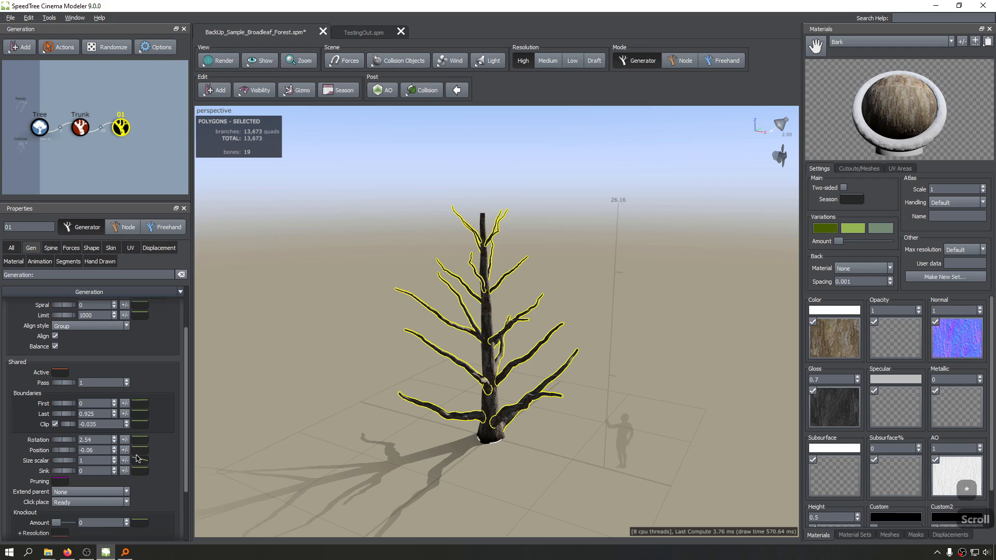
pyautogui.click(140, 460)
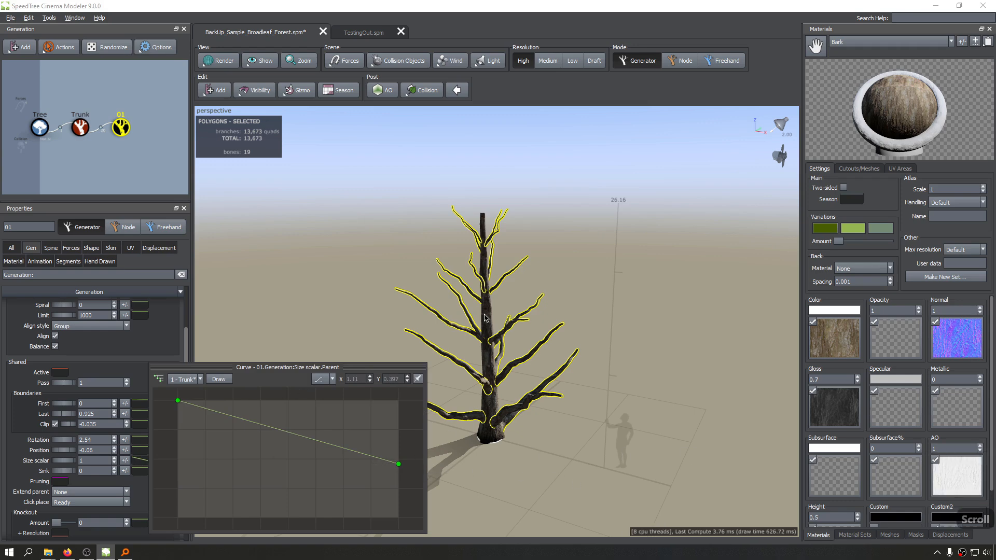
pyautogui.scroll(2, 514, 318)
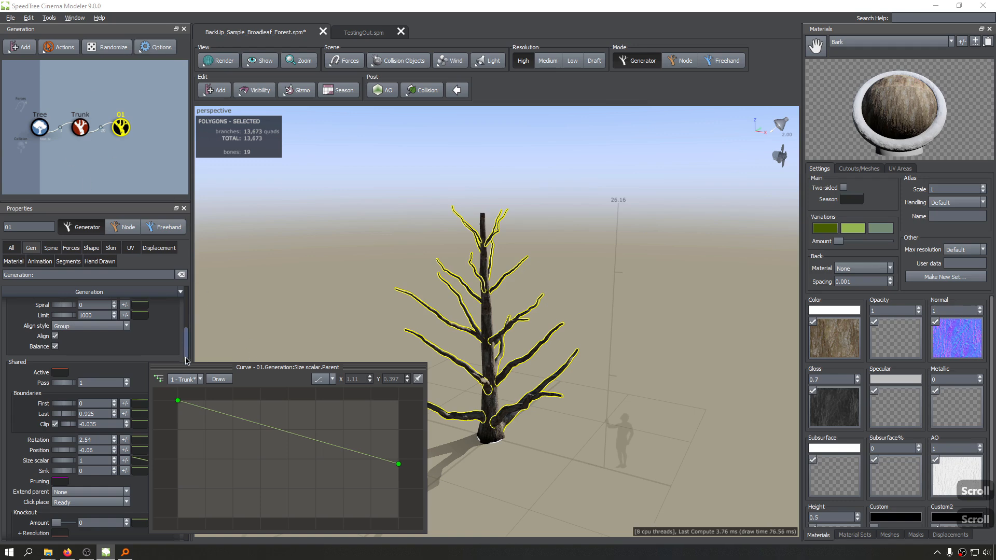
pyautogui.click(185, 379)
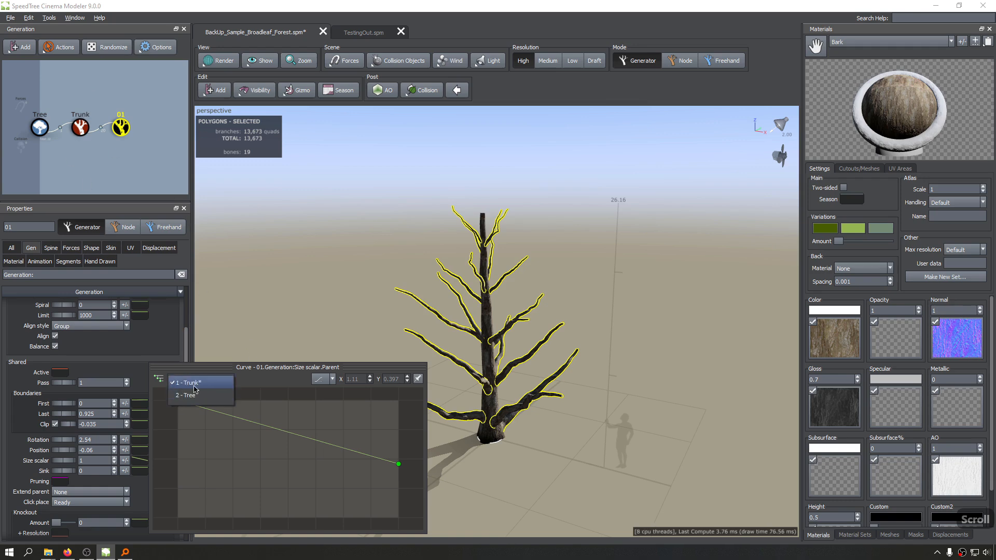
pyautogui.scroll(-2, 205, 387)
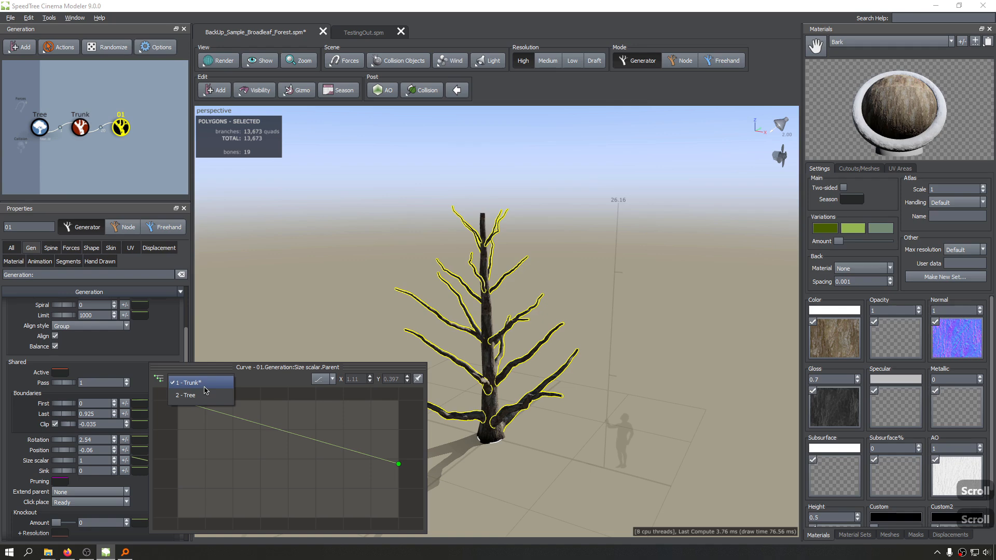
pyautogui.click(206, 389)
pyautogui.scroll(2, 598, 372)
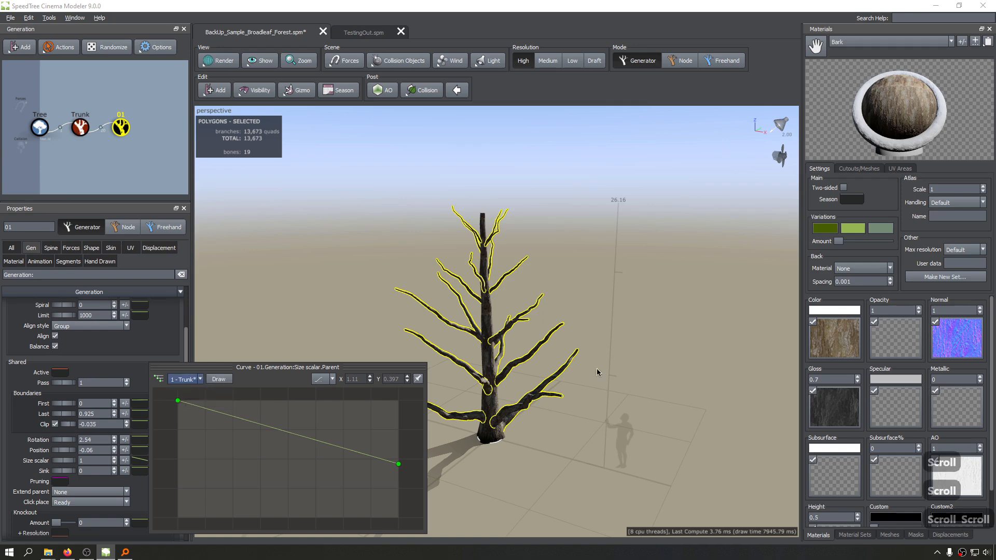
# Step: Examine how the Size scalar parent curve shapes the 01 branches along the trunk, and close the curve
pyautogui.moveTo(583, 360); pyautogui.dragTo(578, 337)
pyautogui.scroll(-2, 578, 338)
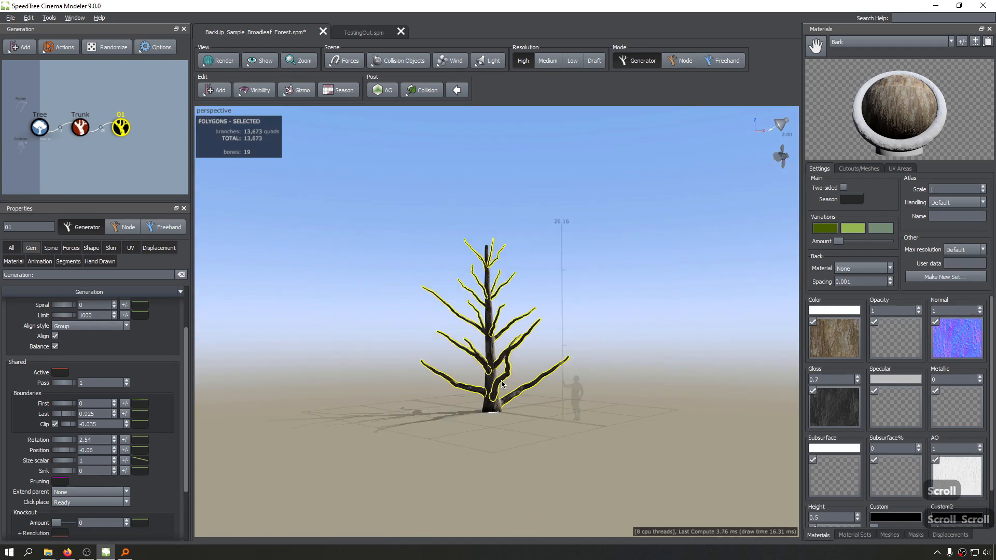
pyautogui.scroll(4, 578, 338)
pyautogui.click(140, 462)
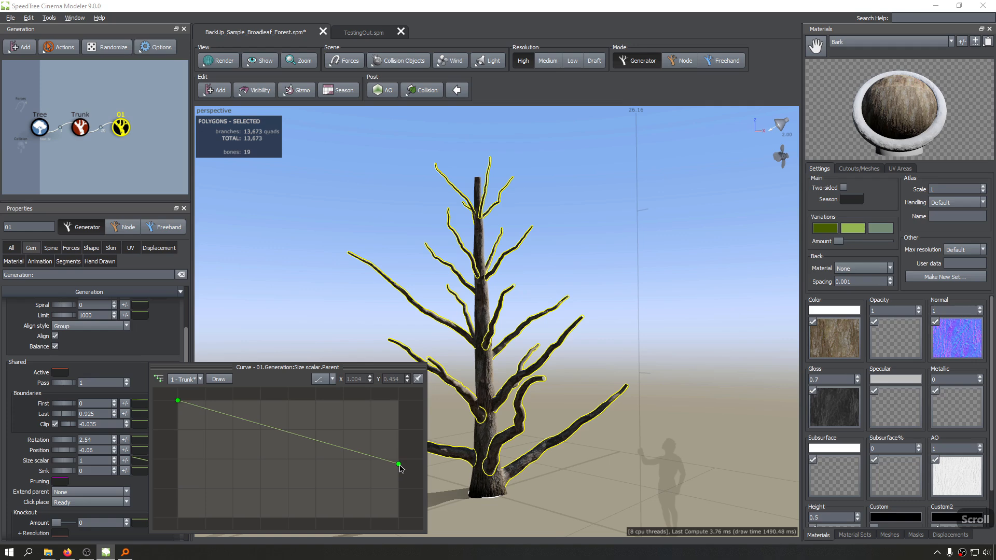
pyautogui.scroll(-2, 400, 473)
pyautogui.click(641, 463)
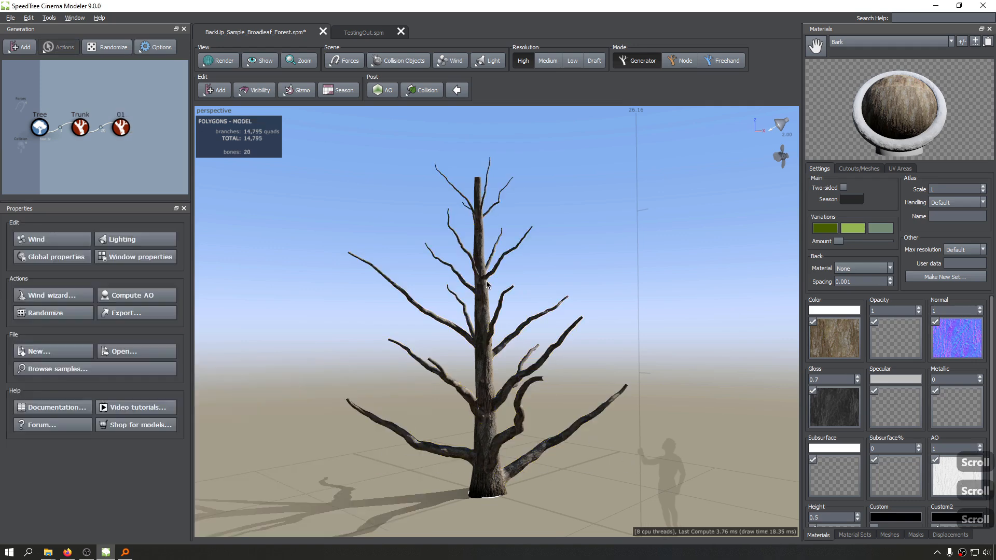
# Step: Add a Little branch generator to the 01 branches and deselect everything
pyautogui.click(521, 246)
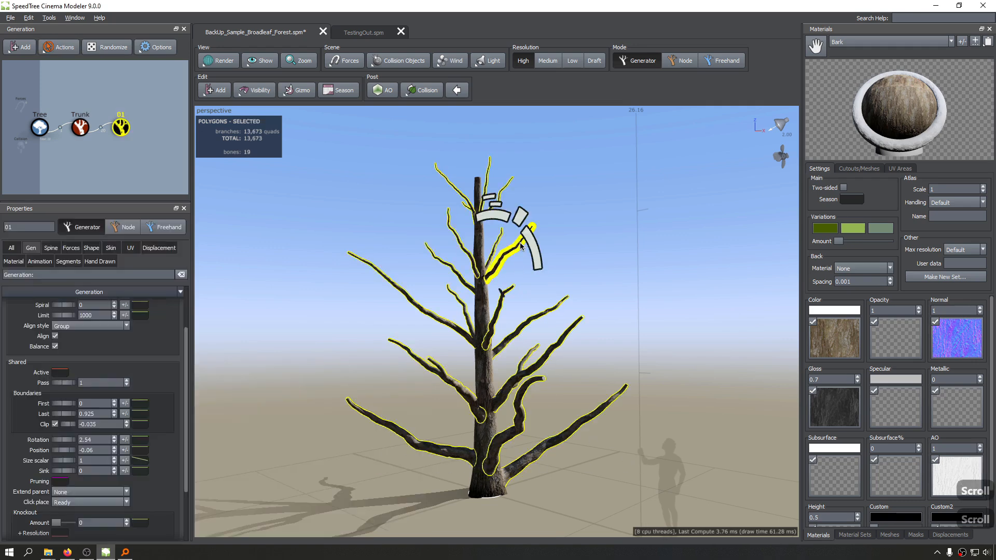
pyautogui.rightClick(126, 124)
pyautogui.moveTo(243, 133)
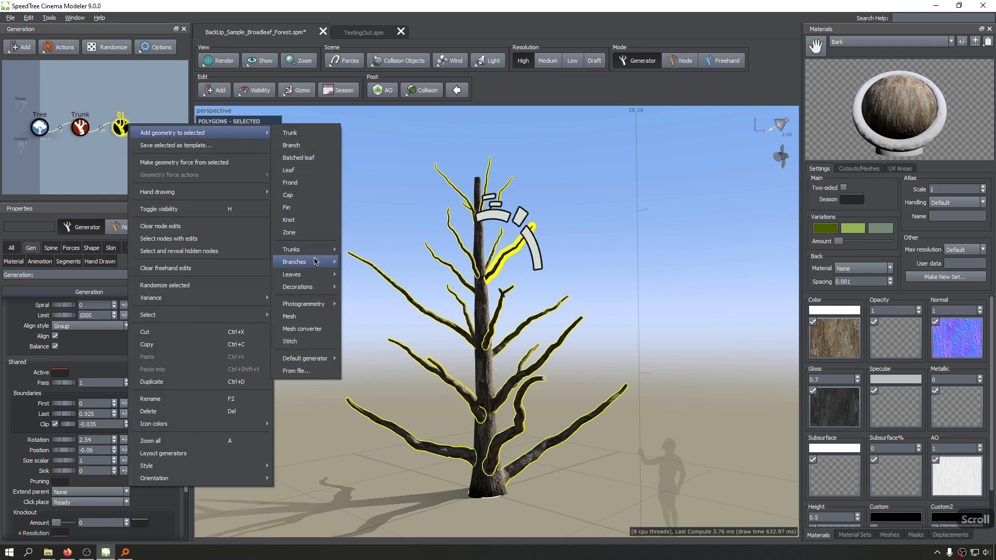
pyautogui.click(400, 294)
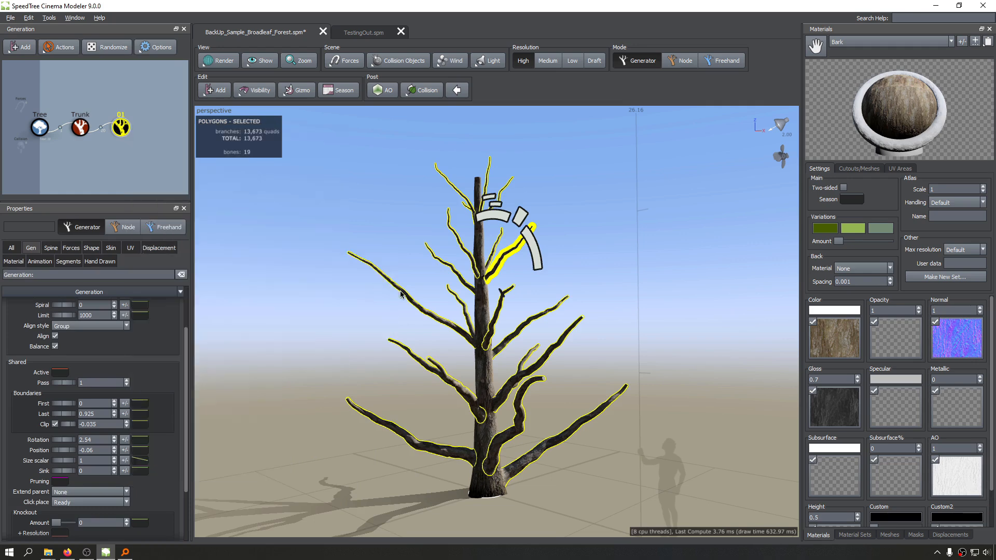
pyautogui.click(663, 265)
pyautogui.scroll(-2, 461, 362)
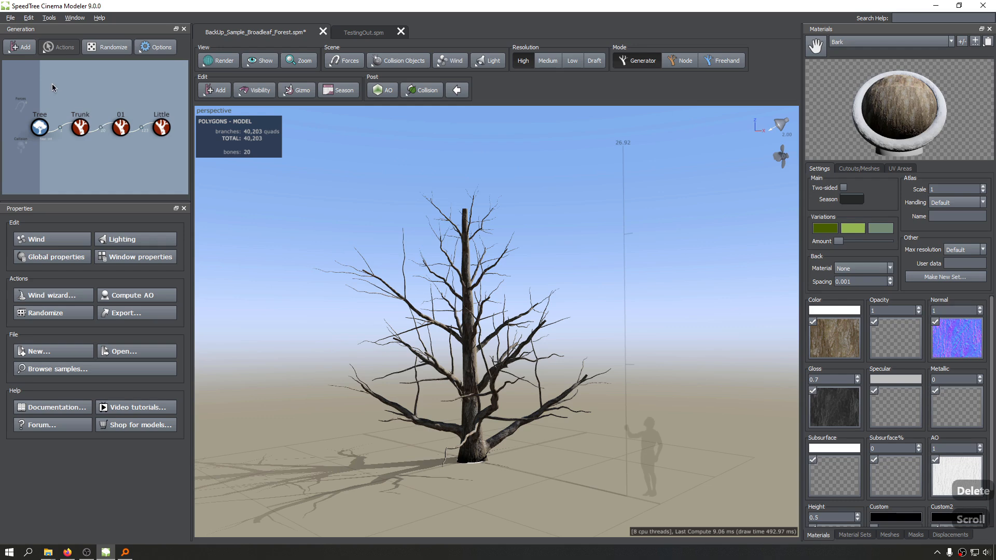
# Step: Duplicate the Trunk, 01 and Little generators by copy and paste, and link the copied Trunk to the Tree node
pyautogui.moveTo(72, 93); pyautogui.dragTo(171, 154)
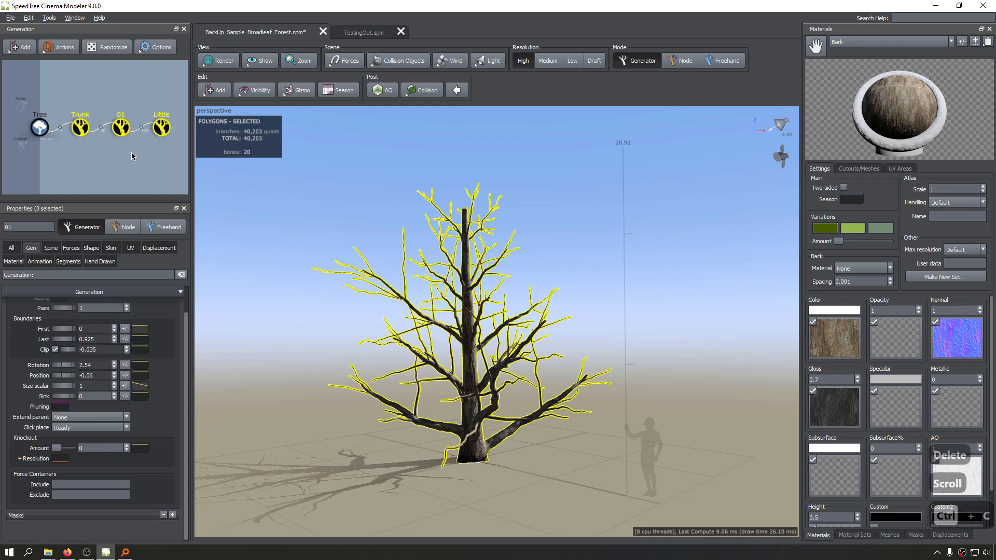
pyautogui.hotkey('ctrl', 'v')
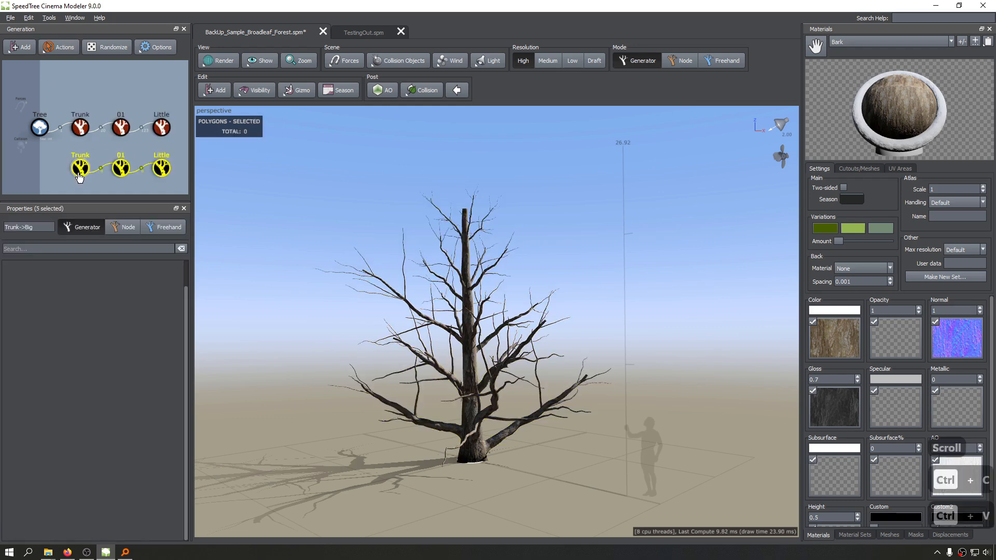
pyautogui.moveTo(71, 168); pyautogui.dragTo(46, 127)
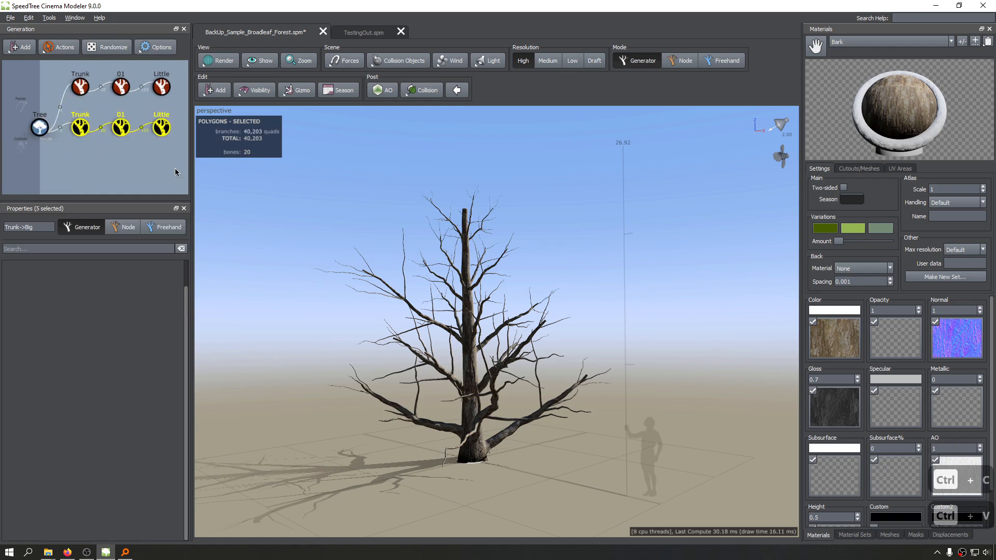
# Step: Move the copied trunk sideways so that the second tree stands clear of the original
pyautogui.click(80, 127)
pyautogui.press('w')
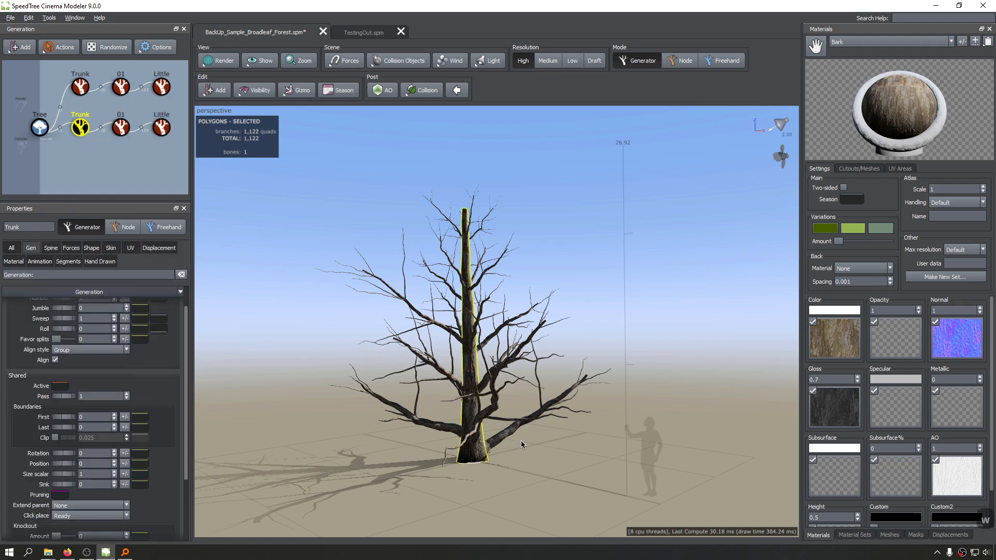
pyautogui.moveTo(493, 466); pyautogui.dragTo(691, 523)
pyautogui.moveTo(539, 415); pyautogui.dragTo(466, 397)
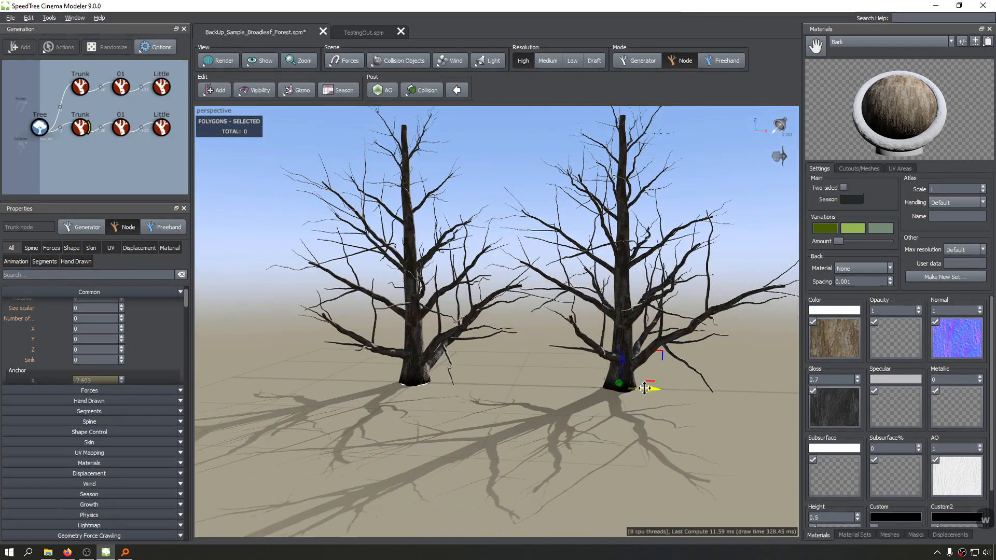
pyautogui.moveTo(651, 388); pyautogui.dragTo(689, 389)
pyautogui.moveTo(575, 362); pyautogui.dragTo(462, 307)
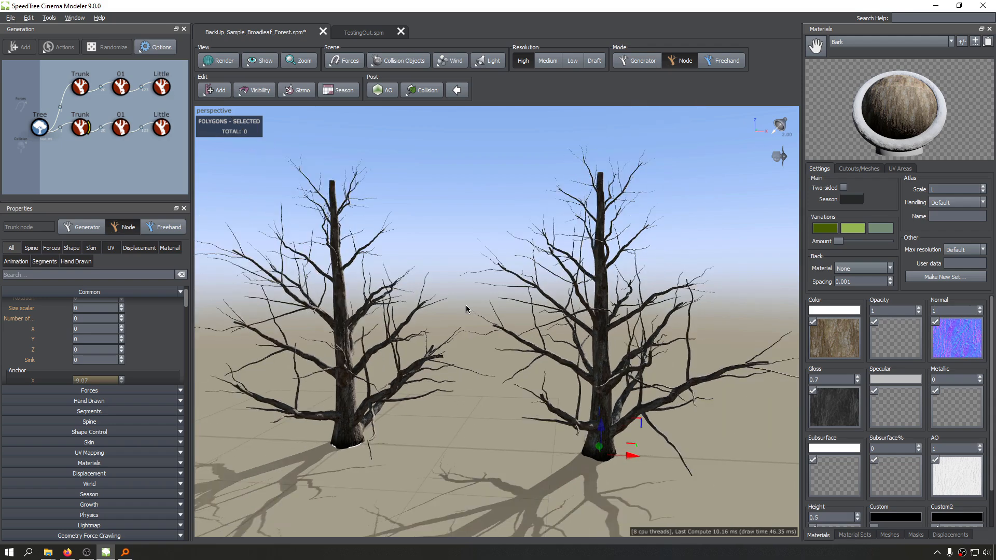
pyautogui.scroll(3, 473, 285)
pyautogui.scroll(1, 472, 289)
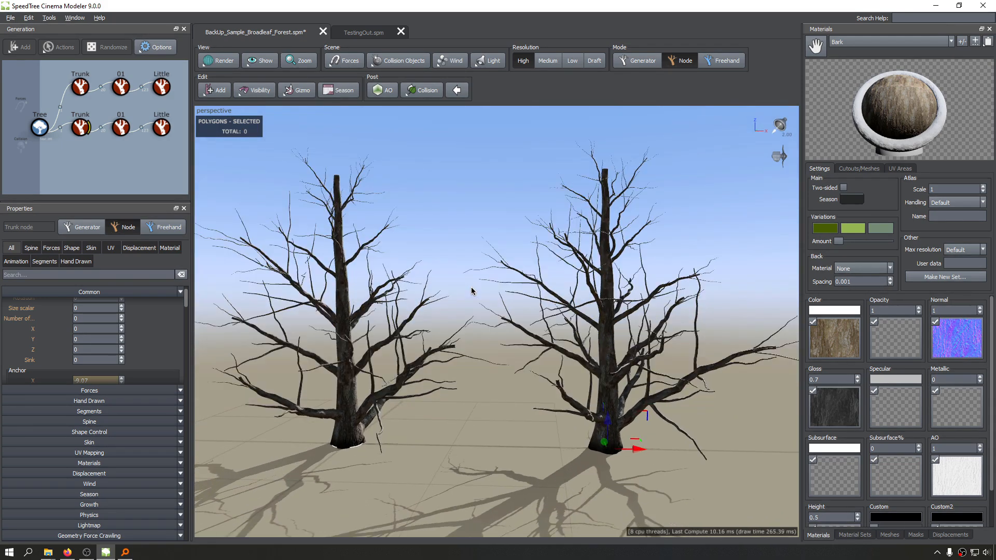
pyautogui.scroll(2, 472, 291)
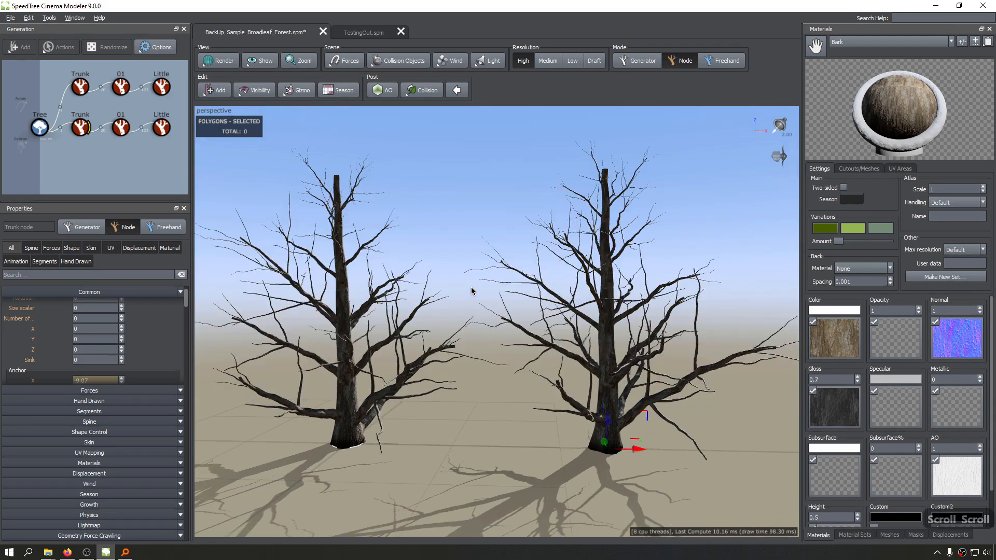
# Step: Open the parent curve of Size scalar for the original tree's Little branches
pyautogui.click(160, 133)
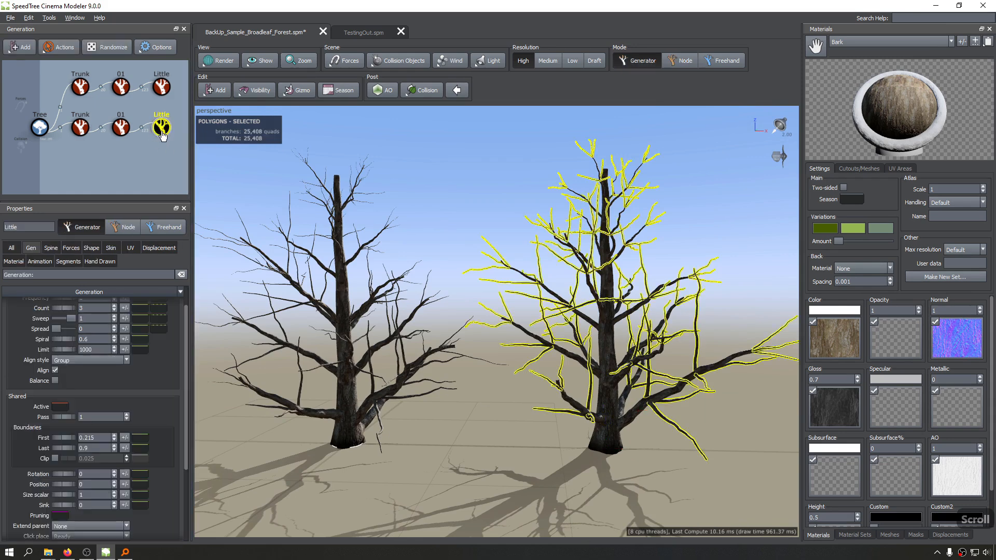
pyautogui.click(161, 90)
pyautogui.moveTo(505, 322)
pyautogui.mouseDown()
pyautogui.moveTo(485, 326)
pyautogui.moveTo(505, 308)
pyautogui.mouseUp()
pyautogui.scroll(-2, 35, 466)
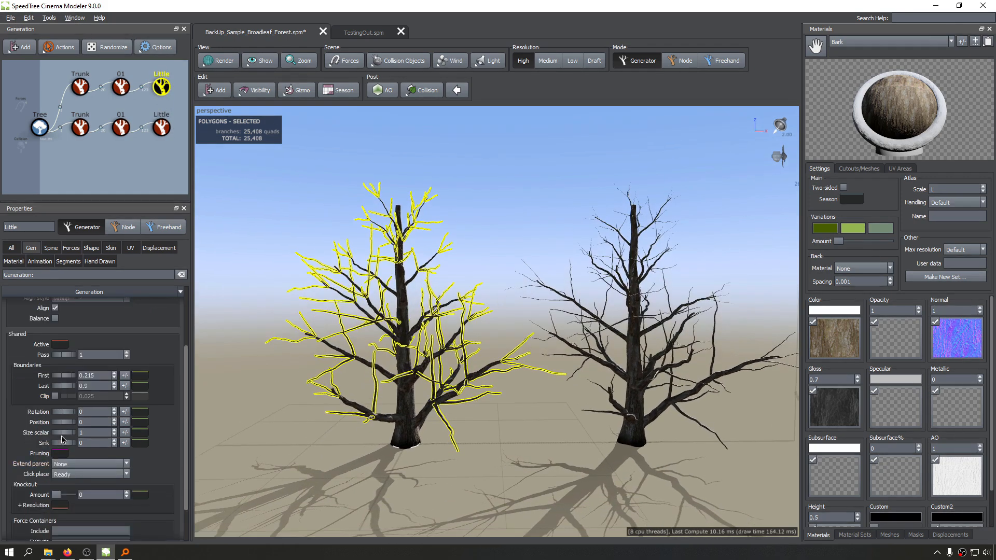
pyautogui.click(140, 444)
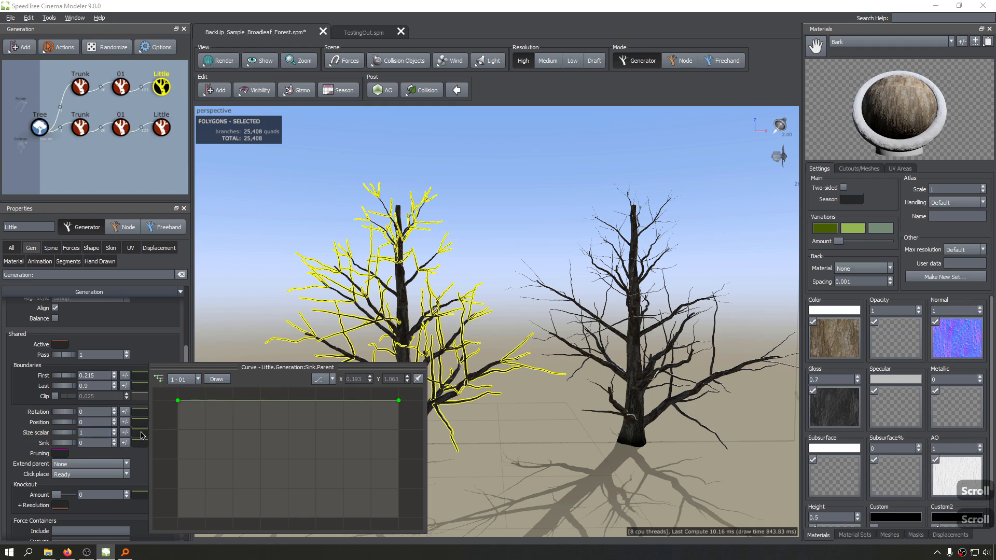
pyautogui.click(141, 436)
pyautogui.scroll(-2, 147, 435)
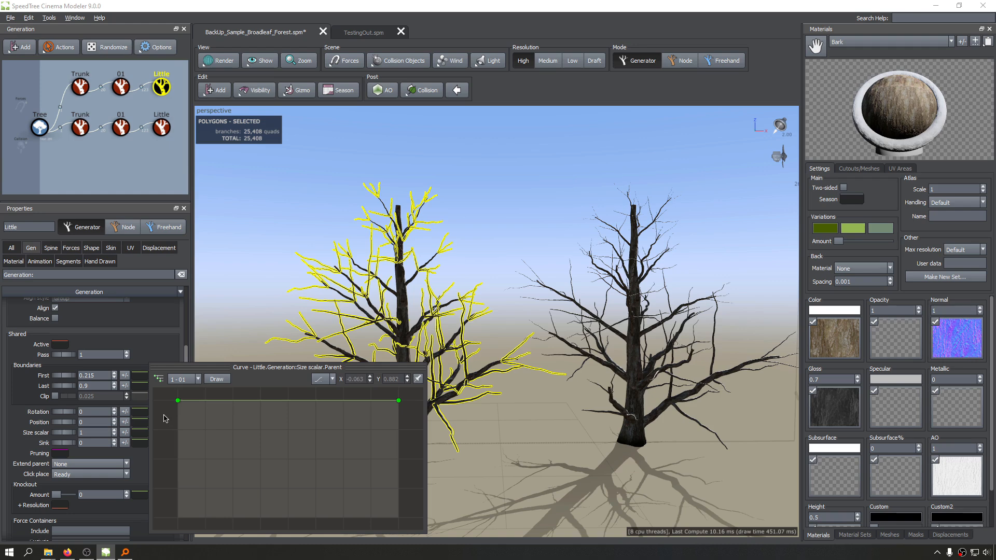
pyautogui.scroll(-2, 165, 418)
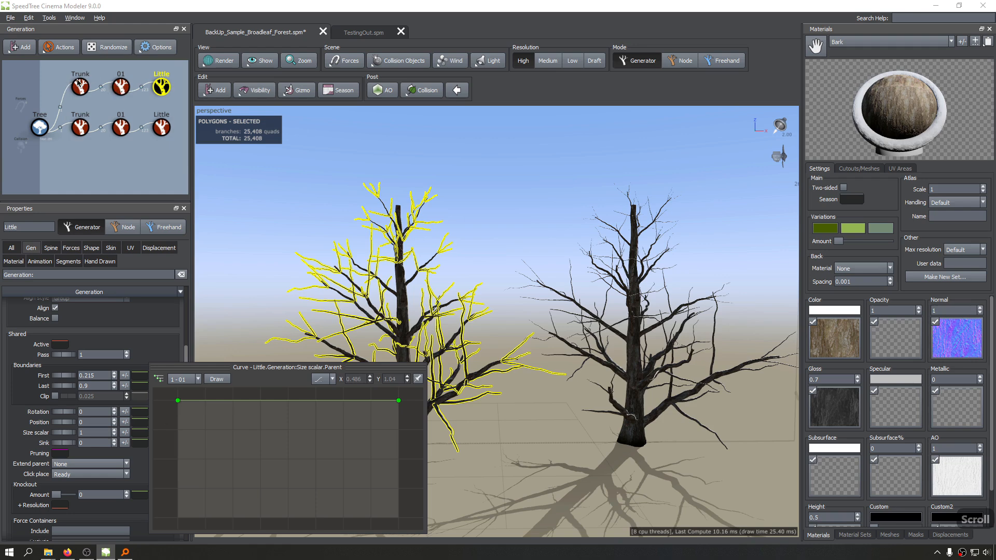
# Step: Set the curve's parent level to 2 - Trunk, raise its end point to about Y 3.2, and close it
pyautogui.click(187, 382)
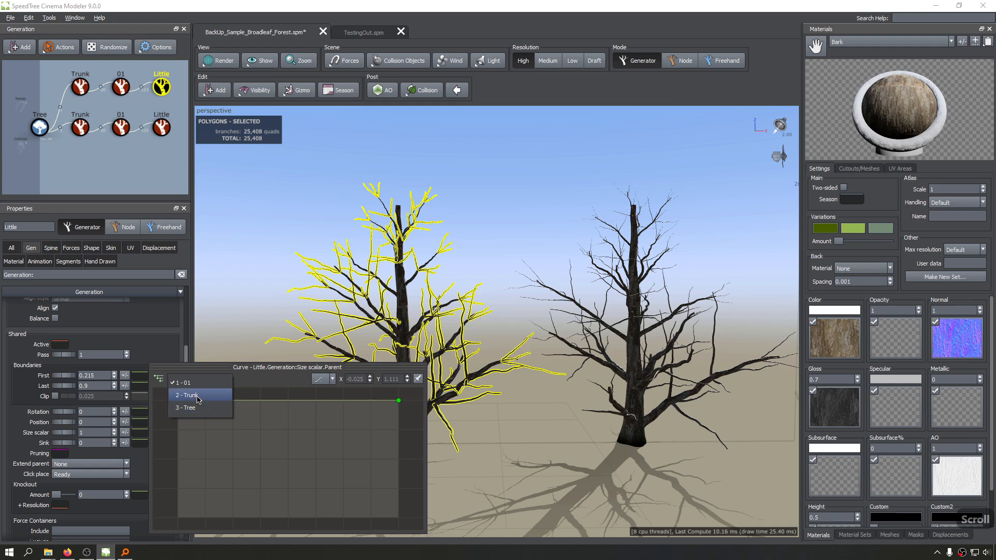
pyautogui.click(174, 403)
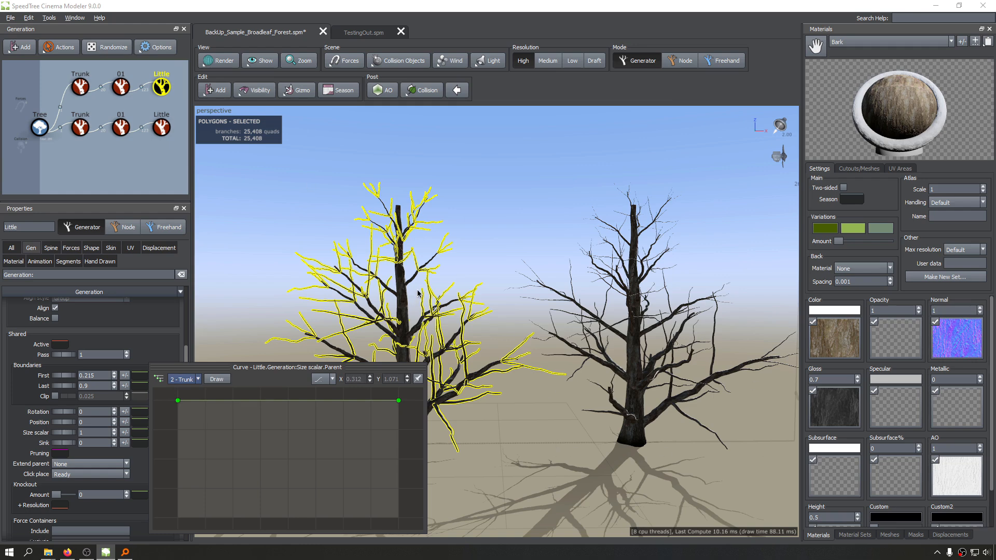
pyautogui.scroll(2, 404, 217)
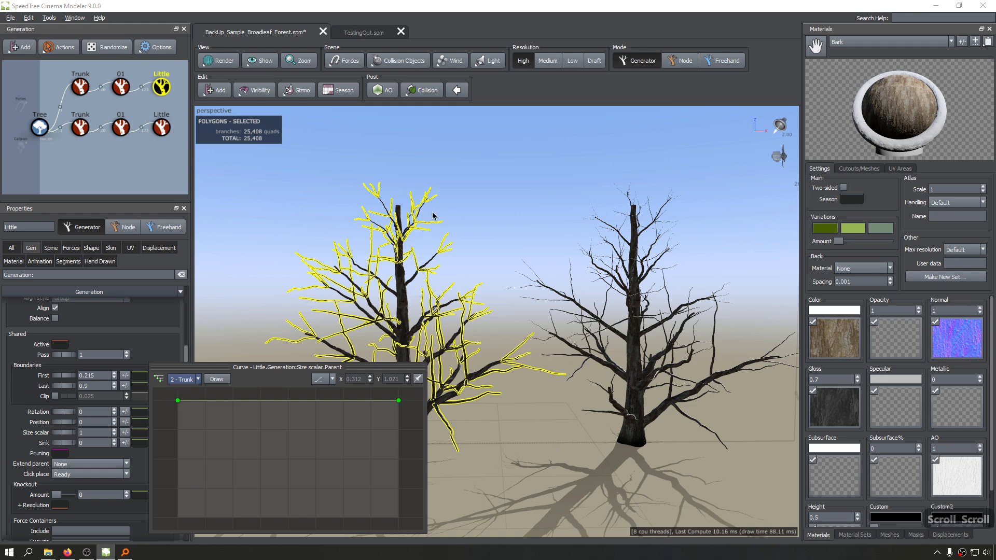
pyautogui.scroll(-2, 434, 217)
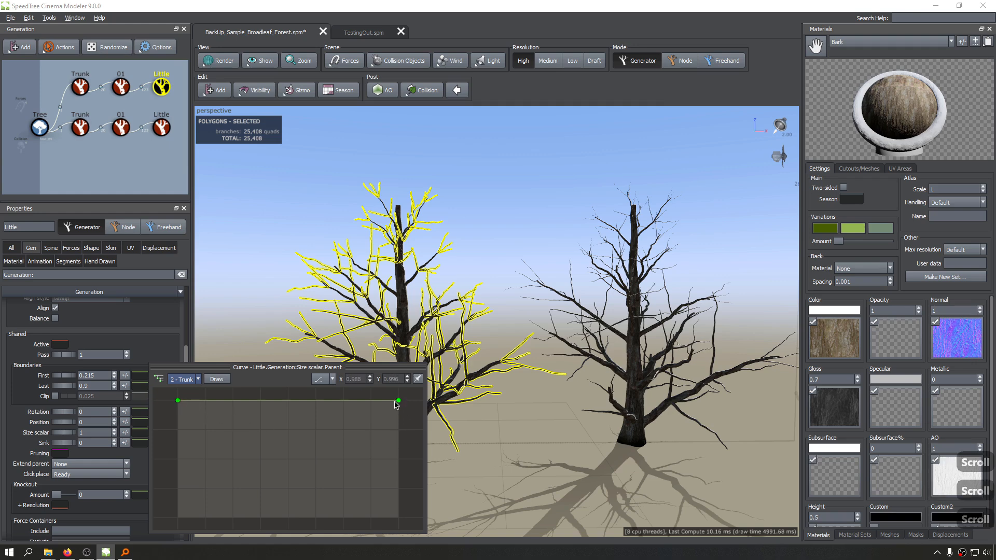
pyautogui.scroll(-1, 218, 402)
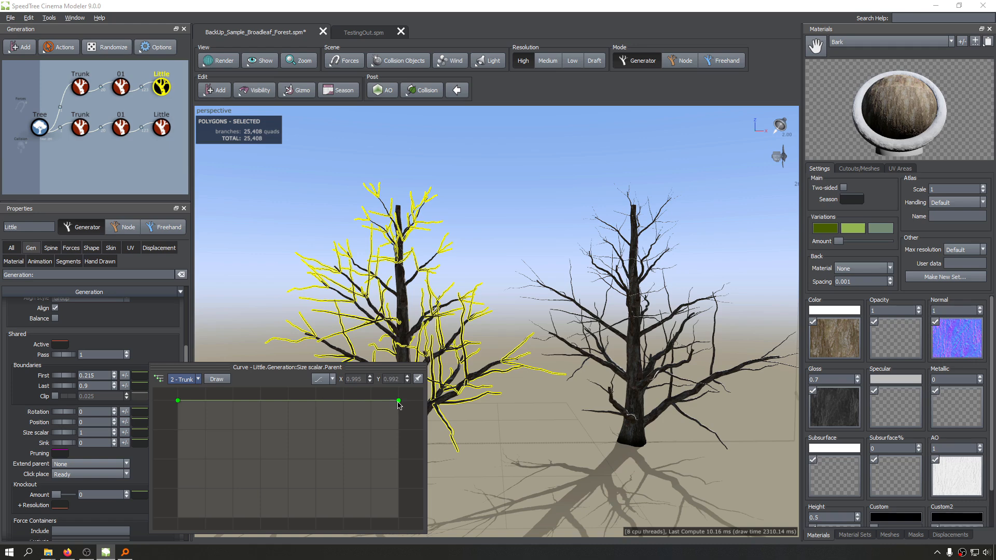
pyautogui.moveTo(399, 400); pyautogui.dragTo(402, 142)
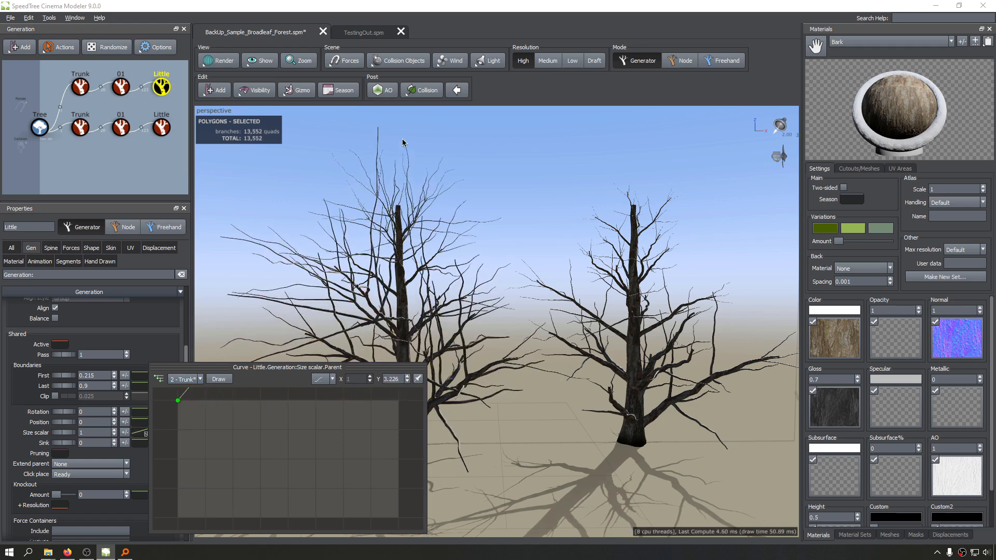
pyautogui.click(478, 139)
# Step: Compare the two trees and move the copied trunk farther from the original, to anchor X about -11.4 and Y about -28.2
pyautogui.moveTo(476, 256); pyautogui.dragTo(457, 301)
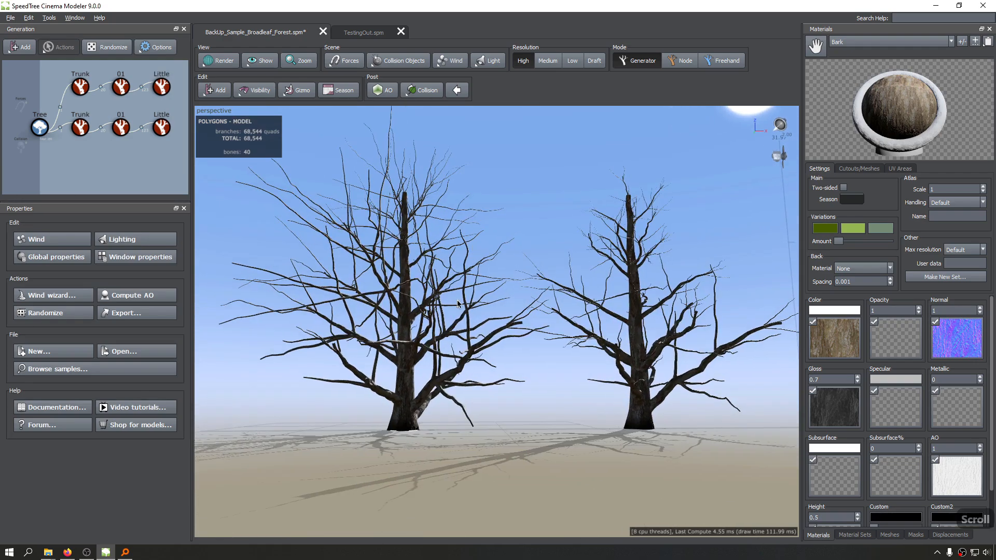
pyautogui.scroll(1, 507, 279)
pyautogui.moveTo(508, 283); pyautogui.dragTo(503, 281)
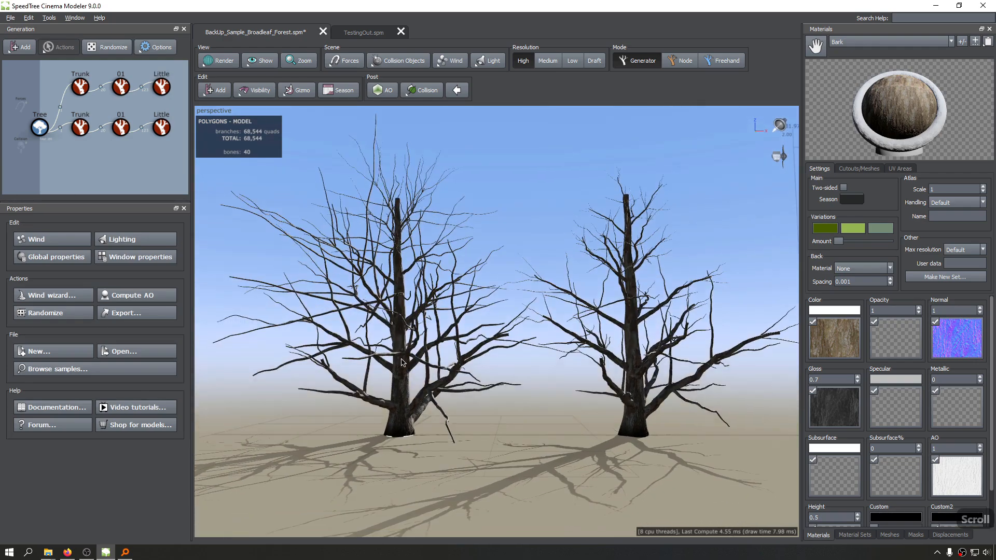
pyautogui.click(403, 429)
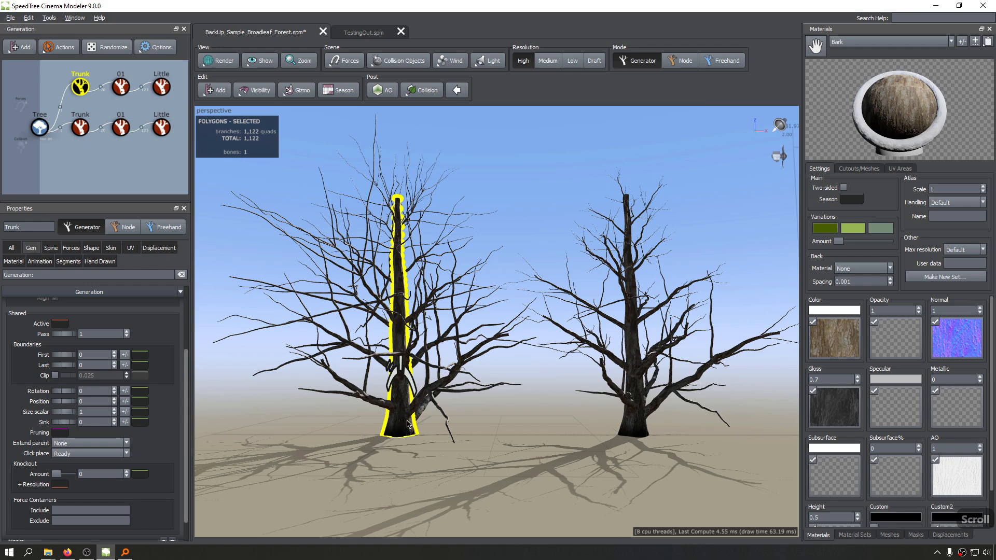
pyautogui.scroll(2, 397, 261)
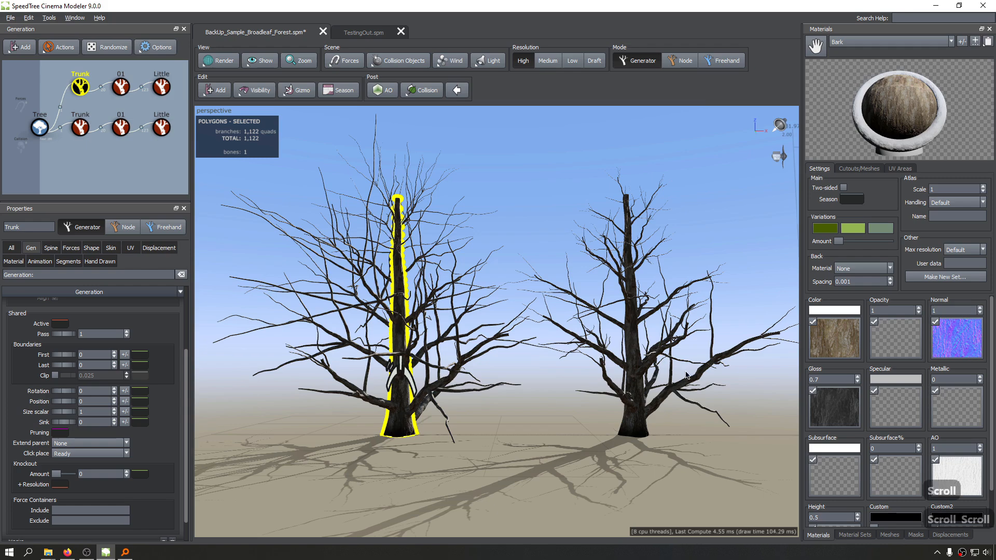
pyautogui.click(549, 422)
pyautogui.doubleClick(553, 445)
pyautogui.press('w')
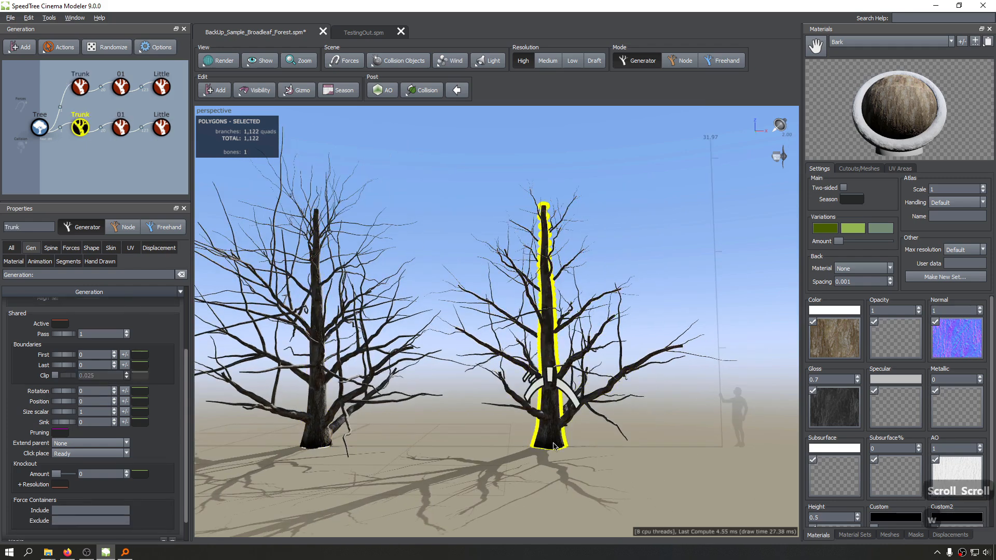
pyautogui.moveTo(583, 448); pyautogui.dragTo(642, 455)
pyautogui.moveTo(612, 458); pyautogui.dragTo(536, 443, button='middle')
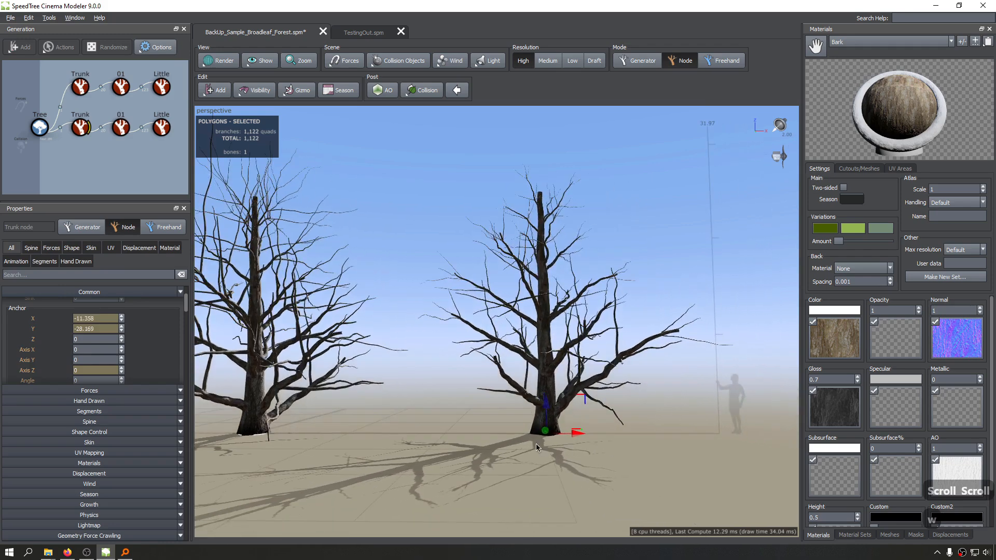
pyautogui.scroll(1, 531, 444)
pyautogui.scroll(-4, 519, 443)
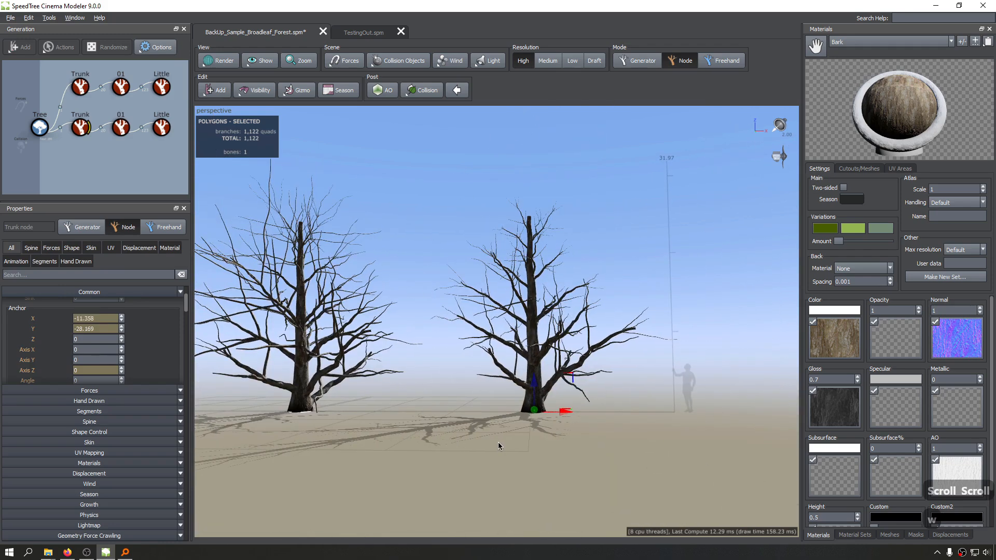
# Step: Open Size scalar's parent curve for the copied tree's Little branches, look at level 2 - Trunk, and return to level 1 - 01
pyautogui.click(161, 128)
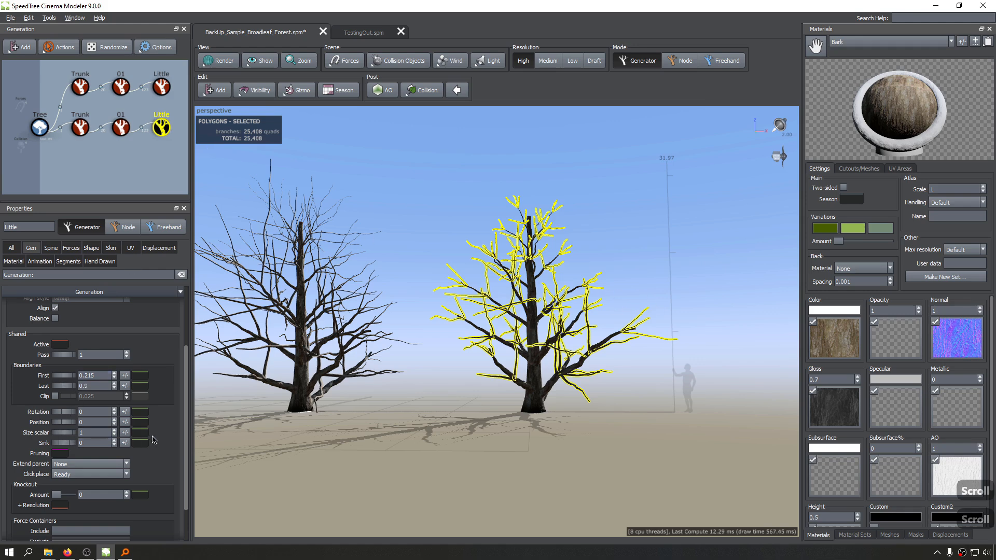
pyautogui.click(141, 432)
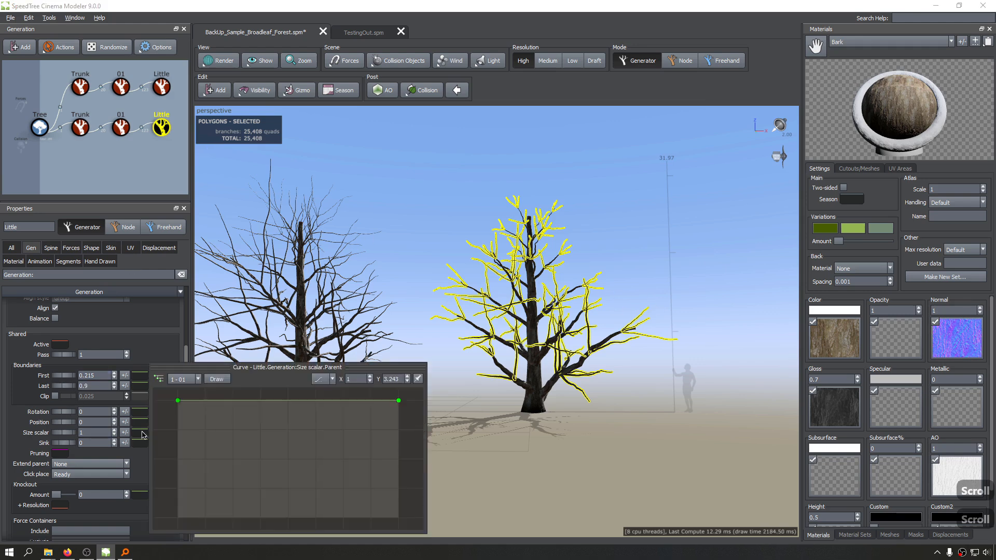
pyautogui.click(188, 382)
pyautogui.click(188, 395)
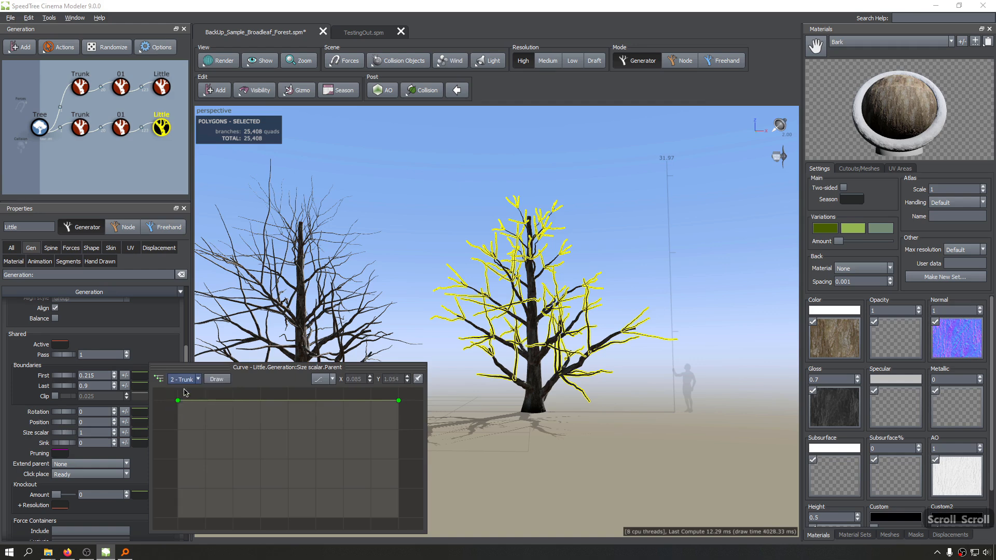
pyautogui.click(185, 383)
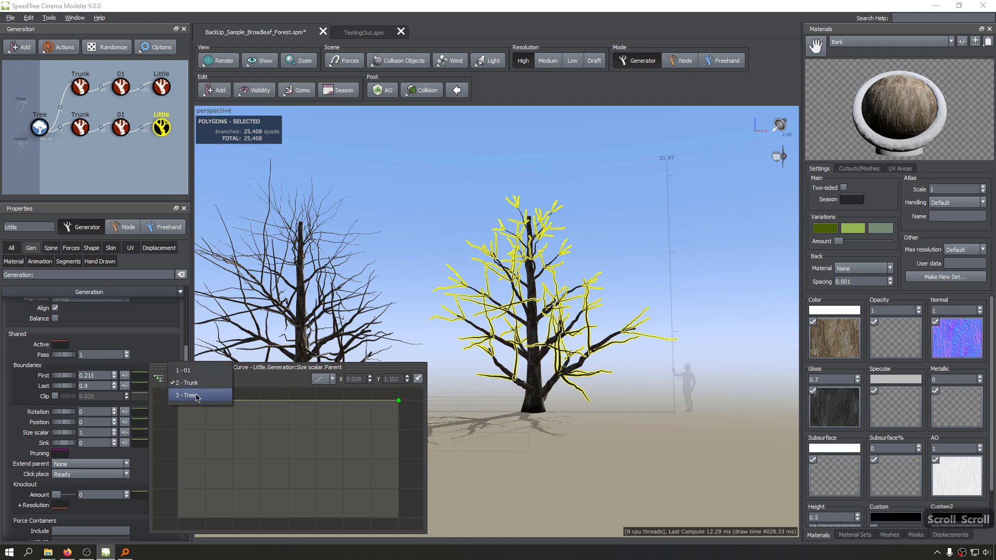
pyautogui.click(183, 371)
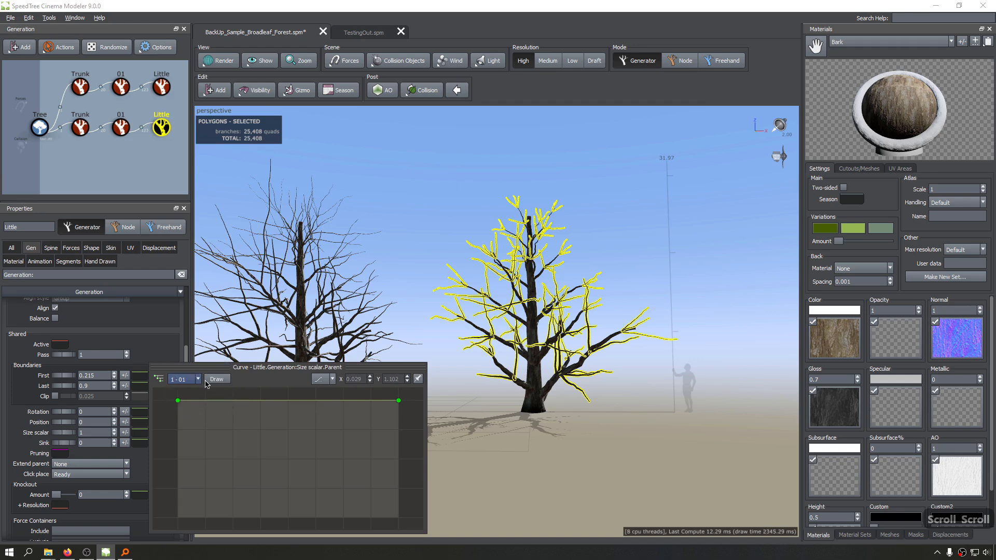
# Step: Check the copied tree's 01 generator, reopen the Little branches' Size scalar parent curve, and examine how they sit along their parent branches
pyautogui.click(118, 126)
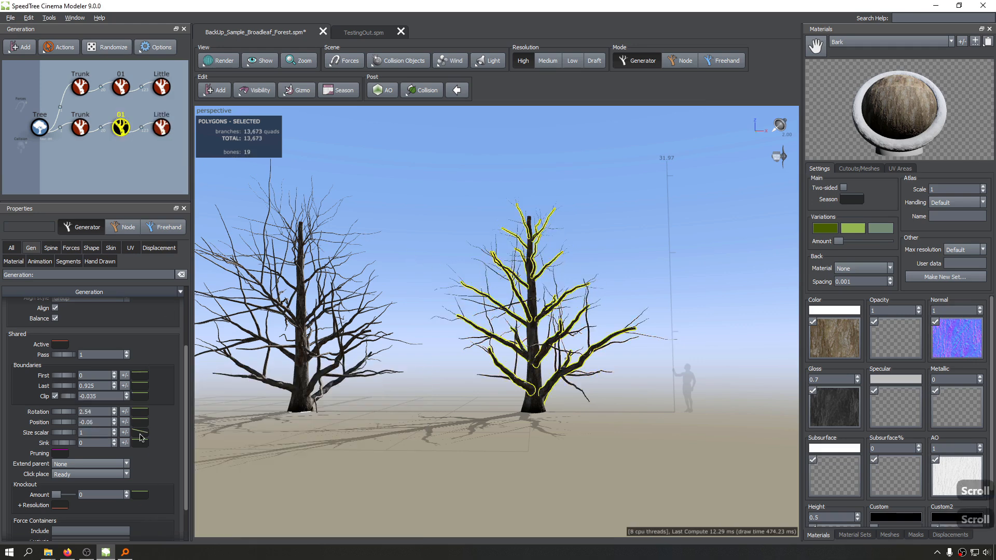
pyautogui.click(162, 127)
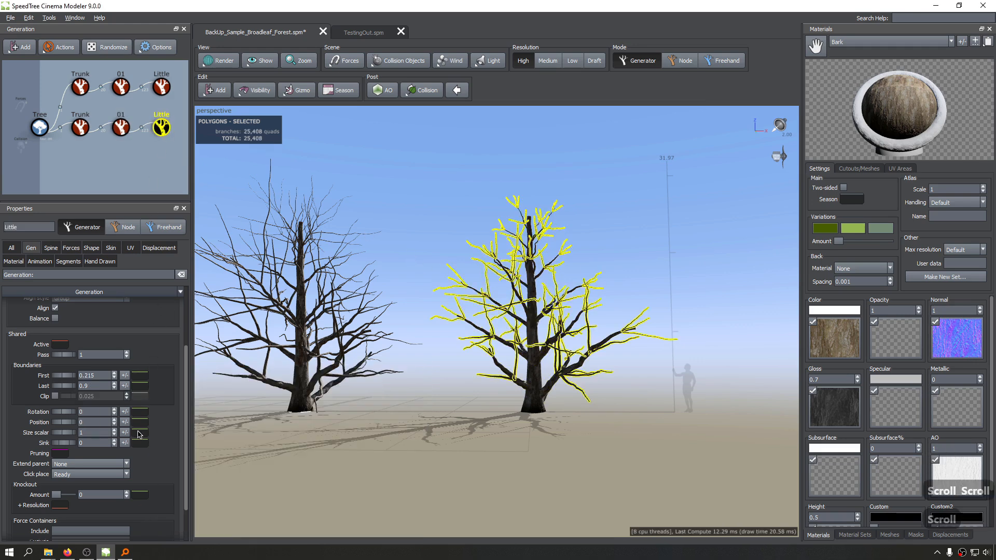
pyautogui.click(139, 433)
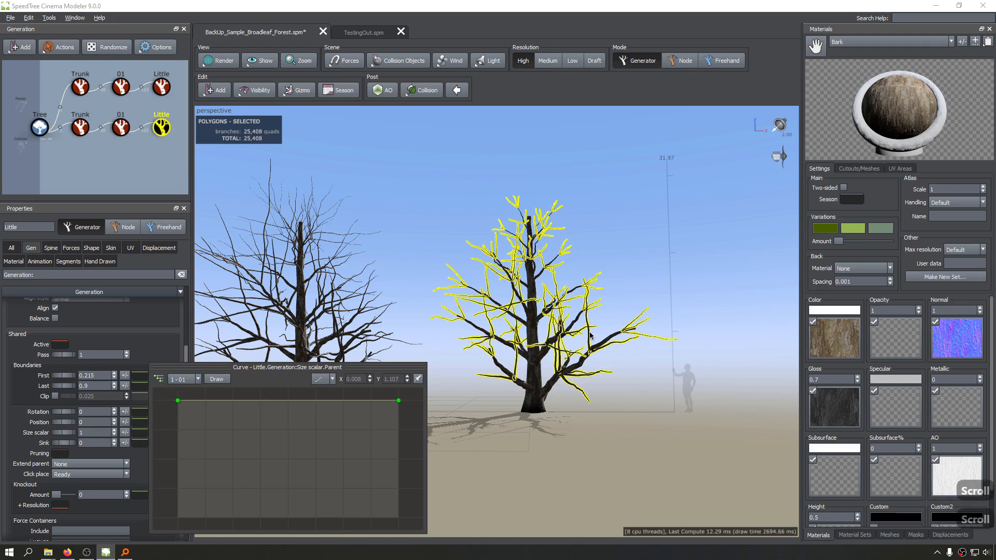
pyautogui.scroll(-5, 635, 315)
pyautogui.scroll(10, 612, 325)
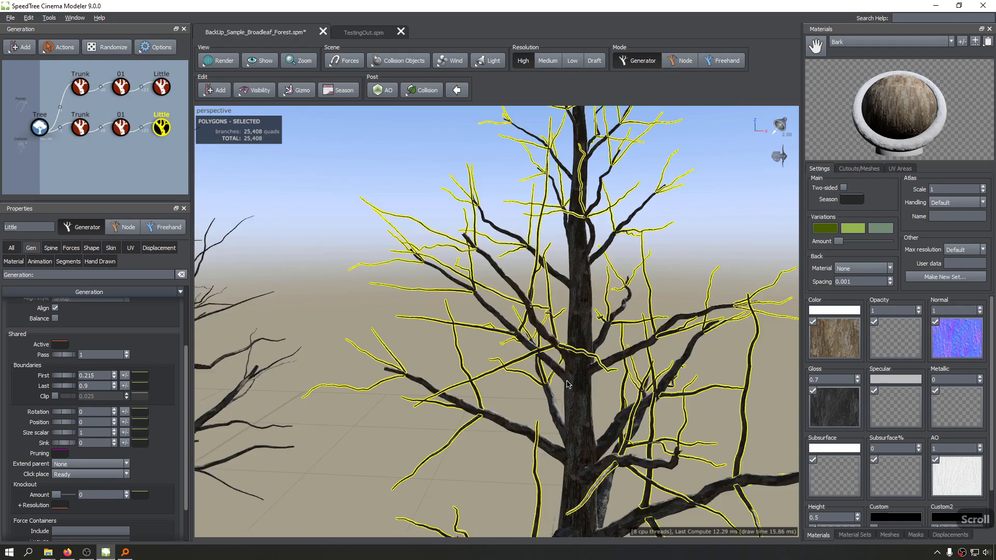
pyautogui.scroll(-3, 486, 264)
pyautogui.moveTo(486, 264); pyautogui.dragTo(600, 374, button='middle')
pyautogui.scroll(-3, 499, 312)
pyautogui.scroll(4, 463, 236)
pyautogui.scroll(5, 467, 249)
pyautogui.moveTo(600, 375); pyautogui.dragTo(615, 337)
# Step: Select the copied tree's 01 branches and examine one near the trunk's top as the parent of the Little branches
pyautogui.click(566, 285)
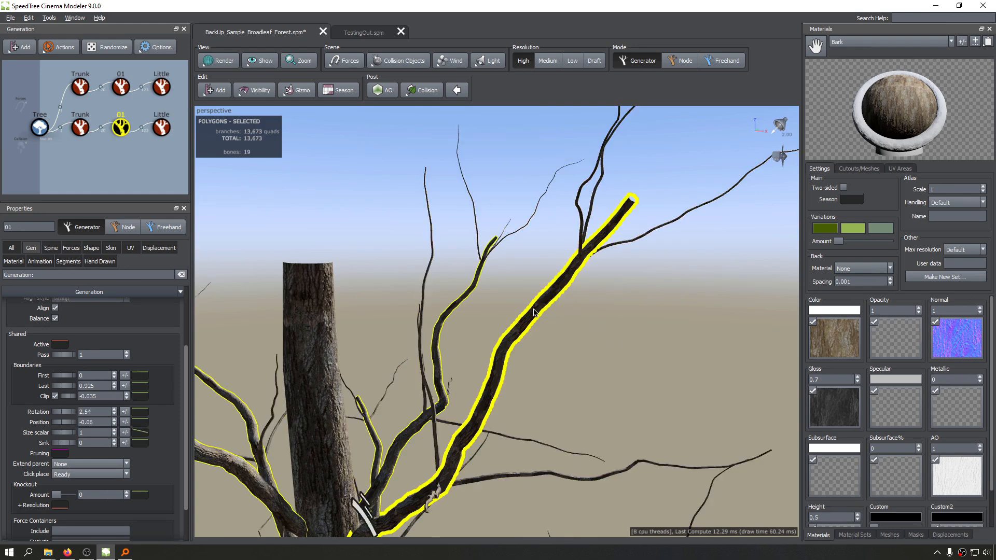
pyautogui.scroll(-2, 534, 313)
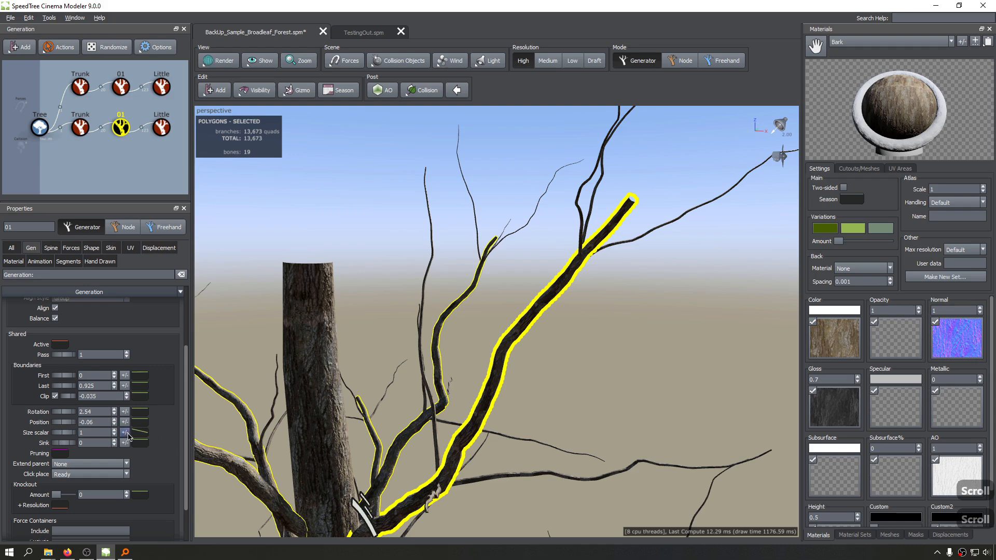
pyautogui.scroll(3, 432, 380)
pyautogui.scroll(-3, 433, 380)
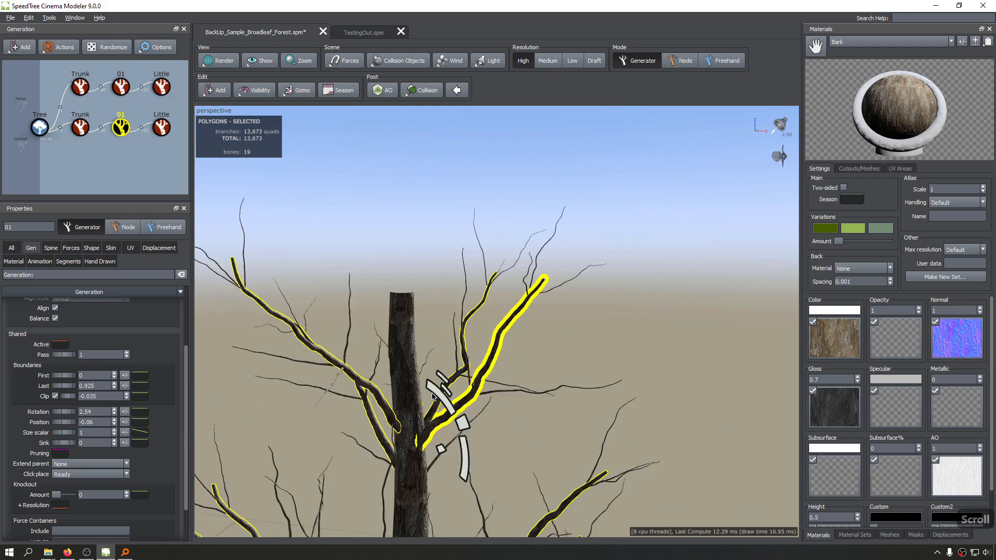
pyautogui.moveTo(433, 379); pyautogui.dragTo(441, 341, button='middle')
pyautogui.scroll(-2, 442, 341)
# Step: Look again at the Little branches' Size scalar parent curve at level 1 - 01, and examine where they start along the lower 01 branches
pyautogui.click(161, 127)
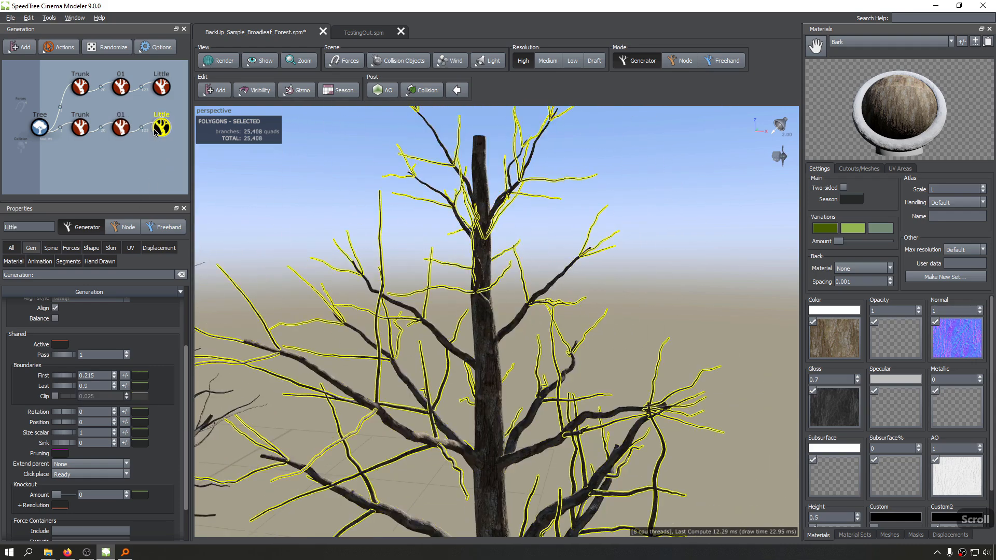
pyautogui.click(125, 432)
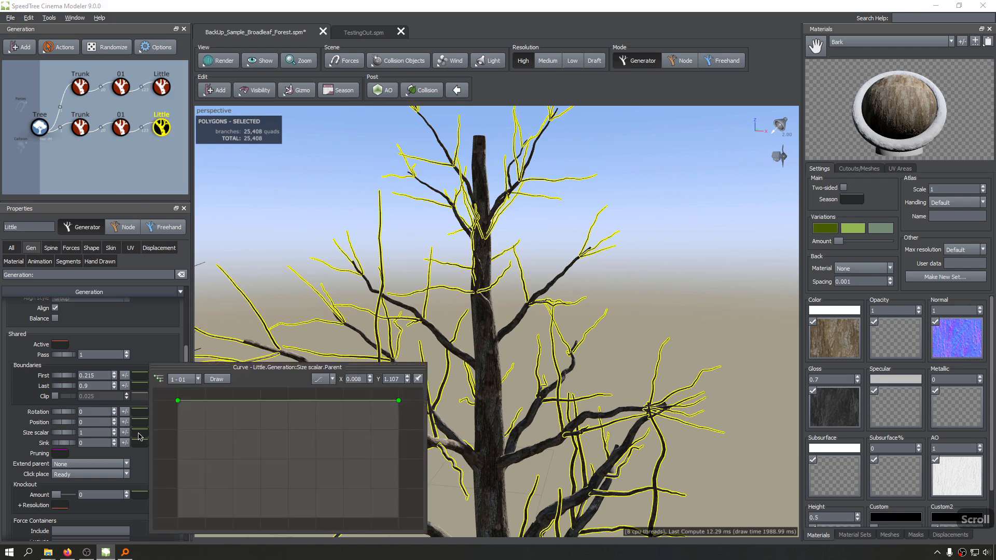
pyautogui.scroll(-2, 176, 382)
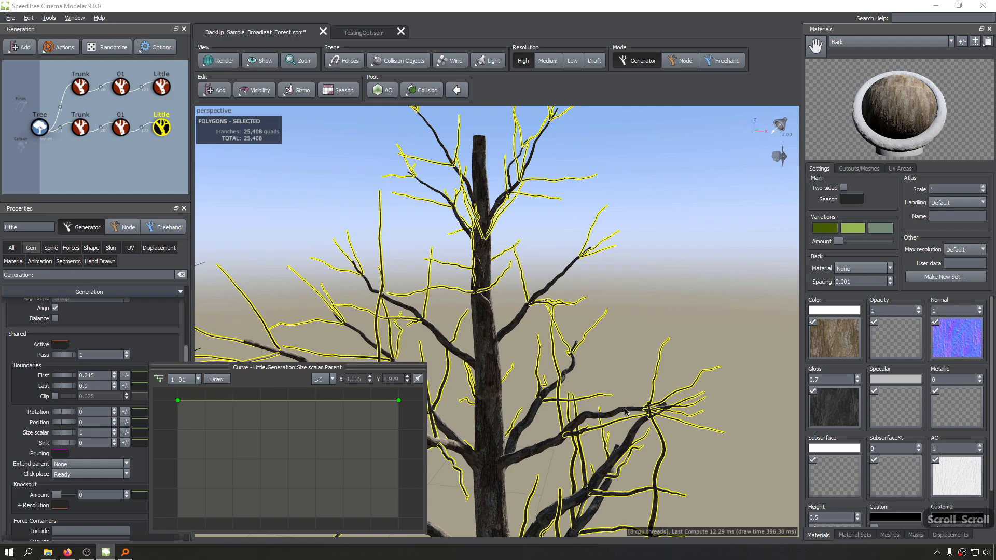
pyautogui.scroll(5, 481, 332)
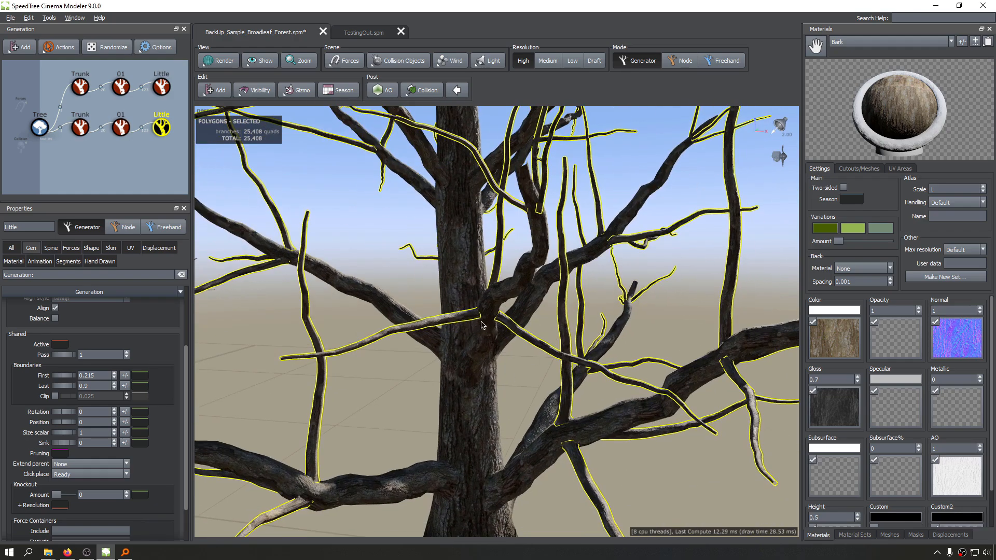
pyautogui.moveTo(481, 326); pyautogui.dragTo(519, 325)
pyautogui.scroll(2, 621, 349)
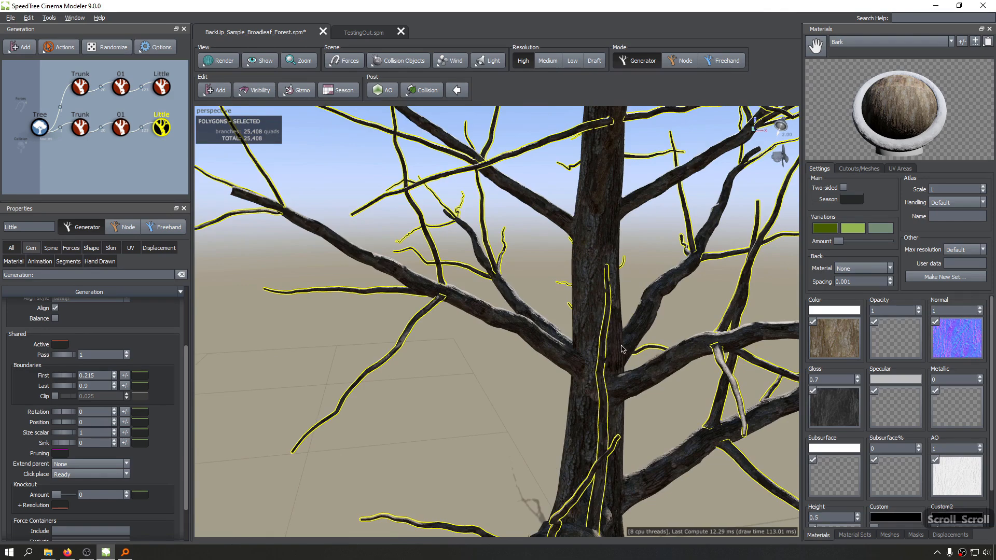
pyautogui.scroll(2, 411, 345)
pyautogui.scroll(-4, 408, 343)
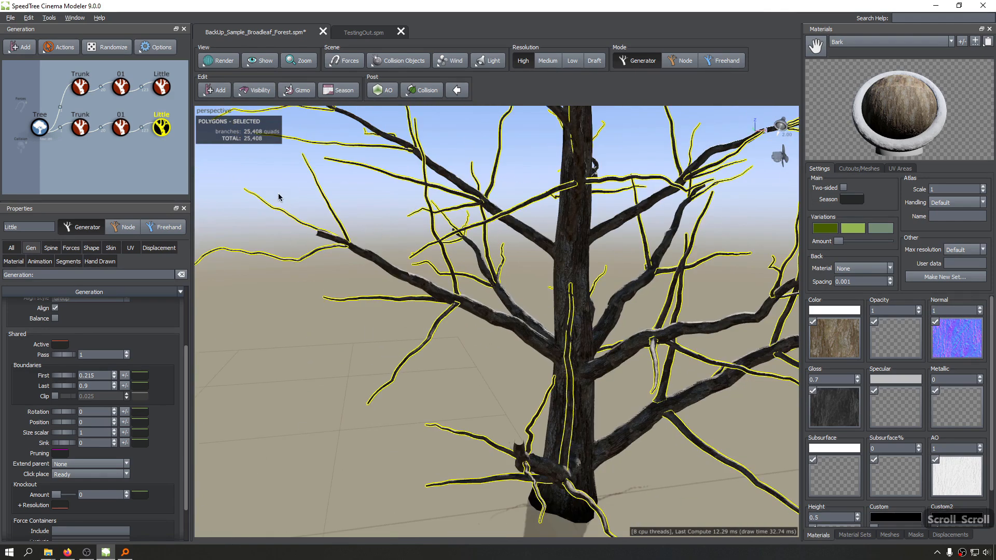
pyautogui.scroll(-2, 270, 210)
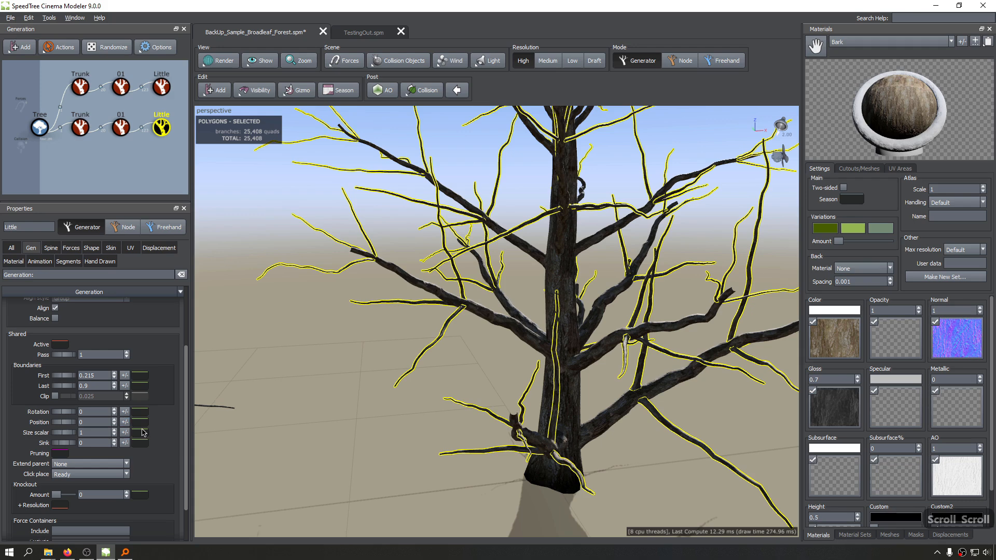
# Step: On the Little branches' Size scalar parent curve at level 1 - 01, add a point near the start and raise the start point to Y about 7.9
pyautogui.click(142, 430)
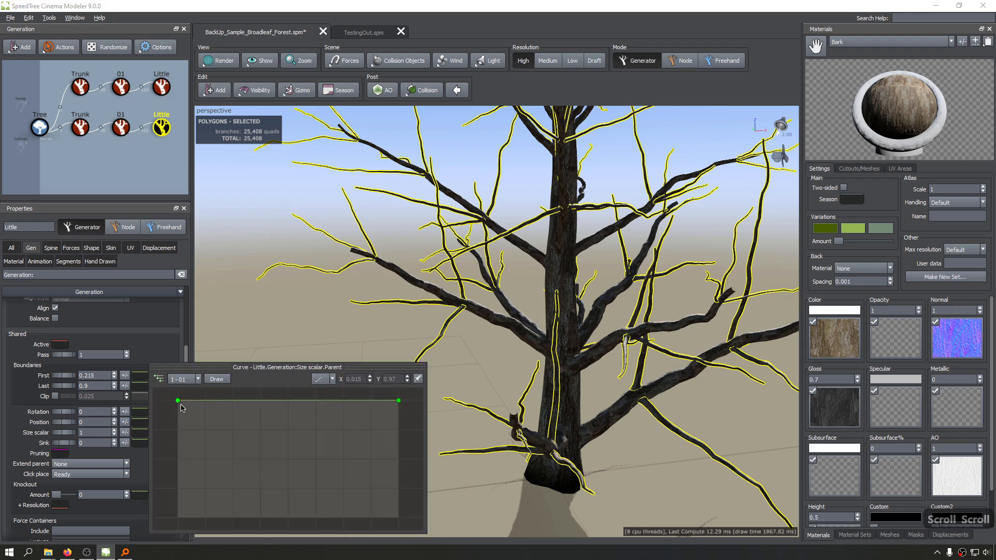
pyautogui.click(206, 403)
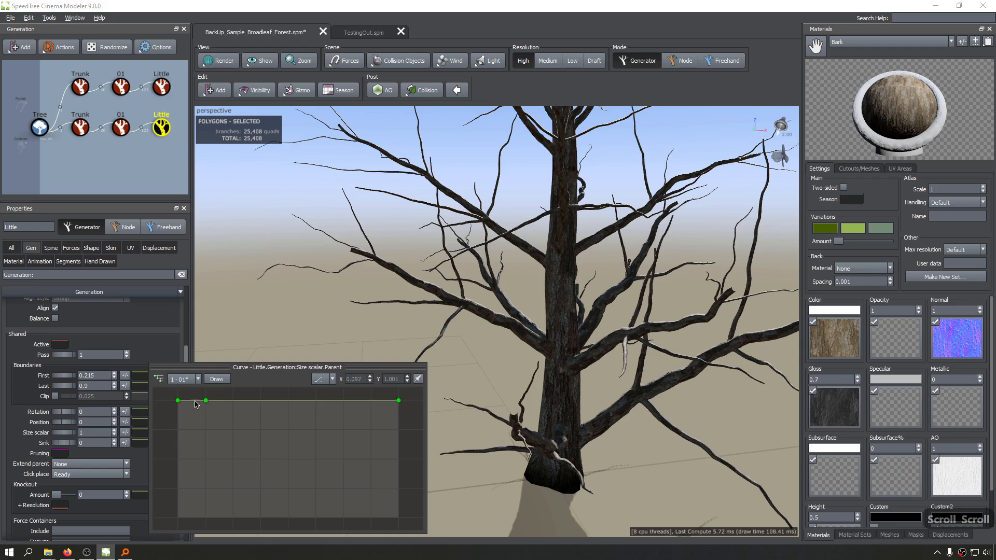
pyautogui.moveTo(178, 402); pyautogui.dragTo(177, 404)
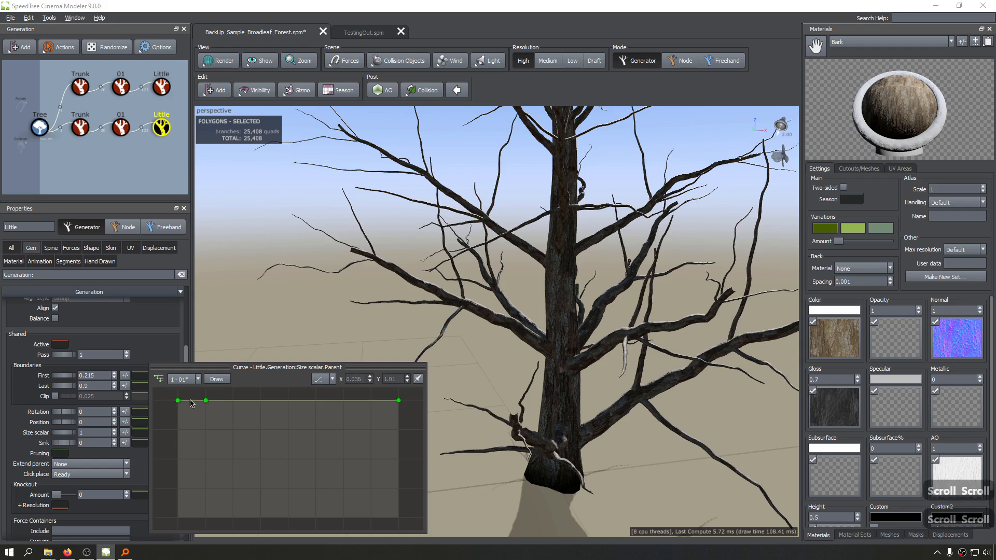
pyautogui.scroll(-3, 182, 417)
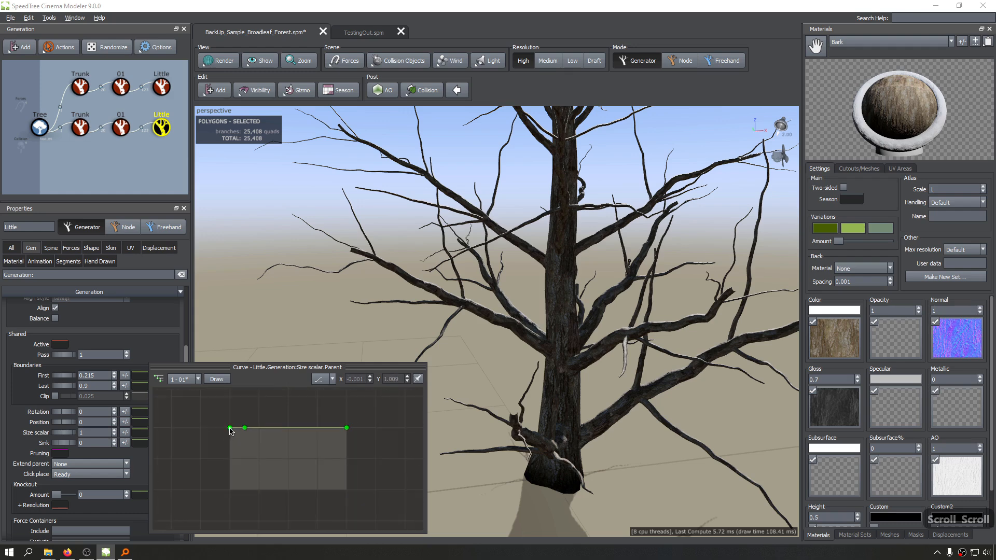
pyautogui.moveTo(230, 431); pyautogui.dragTo(365, 4)
# Step: Inspect the enlarged Little branches and move the curve's second point along to X about 0.33, Y about 0.98
pyautogui.scroll(-2, 599, 365)
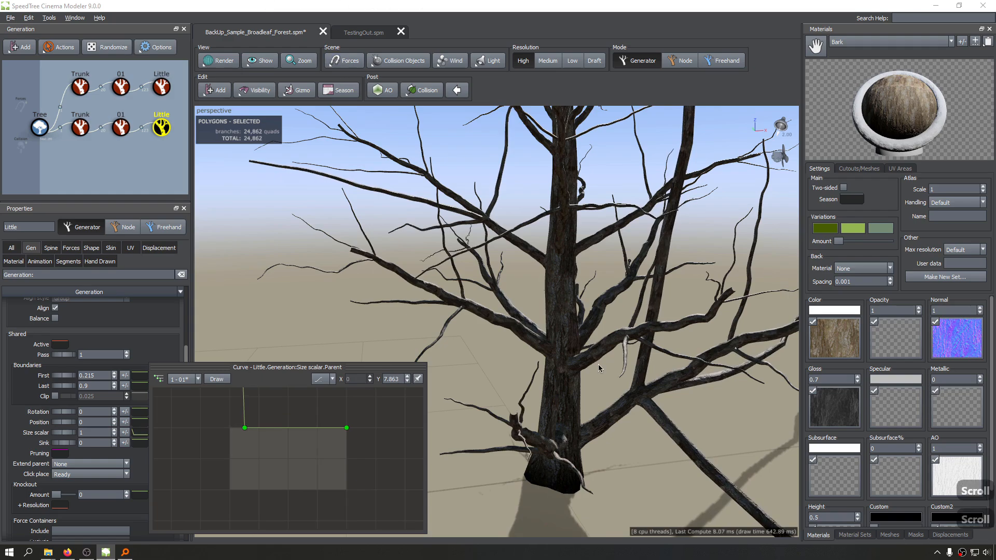
pyautogui.moveTo(609, 343); pyautogui.dragTo(554, 296)
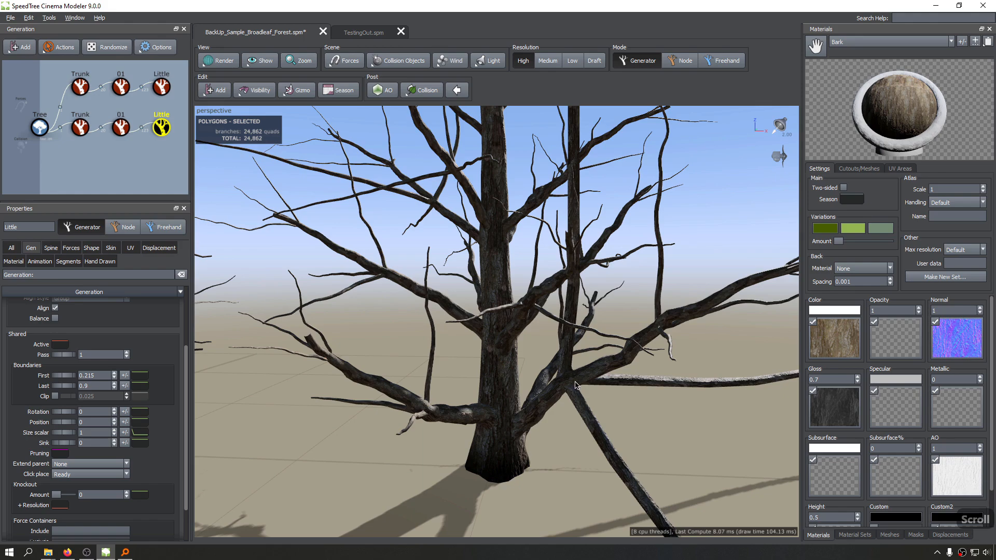
pyautogui.scroll(-6, 566, 381)
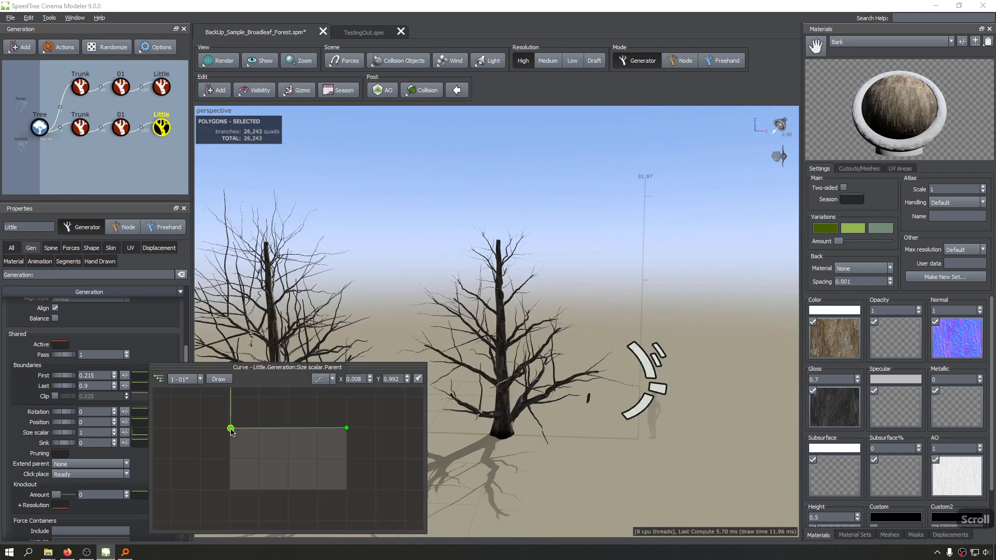
pyautogui.moveTo(231, 429); pyautogui.dragTo(246, 429)
pyautogui.moveTo(247, 432); pyautogui.dragTo(268, 429)
# Step: Examine the lengthened Little branches on the copied tree and compare them with its highlighted 01 branches
pyautogui.scroll(-5, 496, 339)
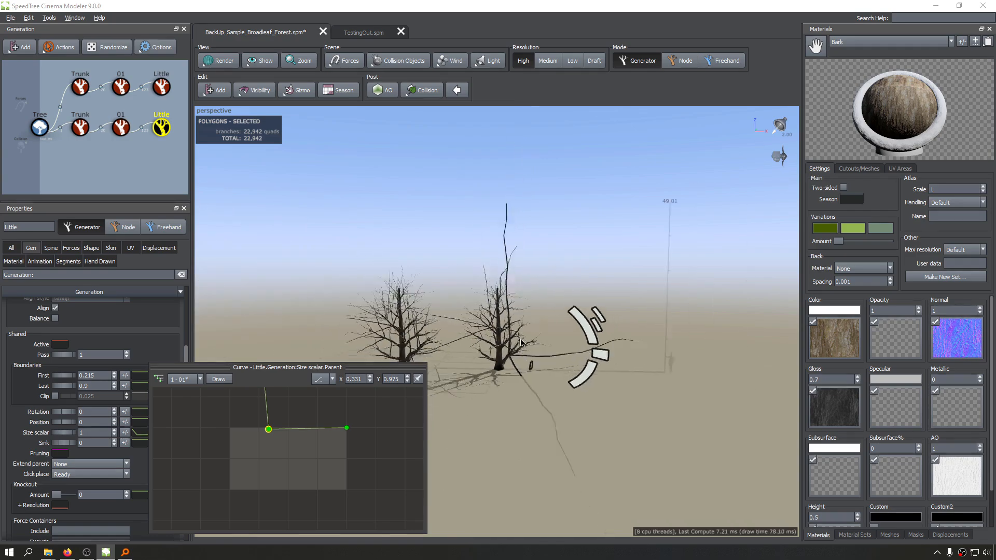
pyautogui.scroll(10, 496, 340)
pyautogui.scroll(-5, 494, 339)
pyautogui.moveTo(494, 340); pyautogui.dragTo(519, 378)
pyautogui.scroll(-2, 594, 429)
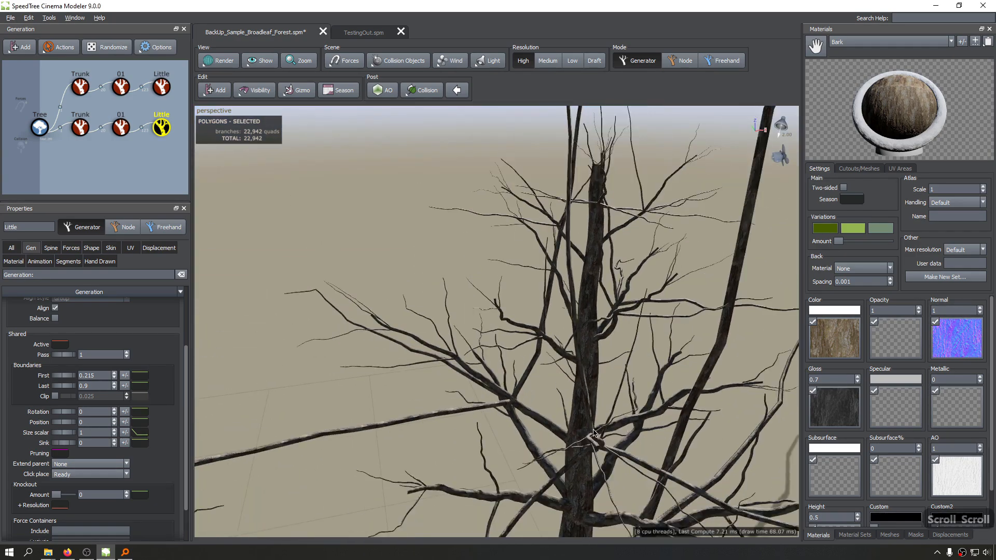
pyautogui.click(120, 127)
pyautogui.scroll(5, 410, 343)
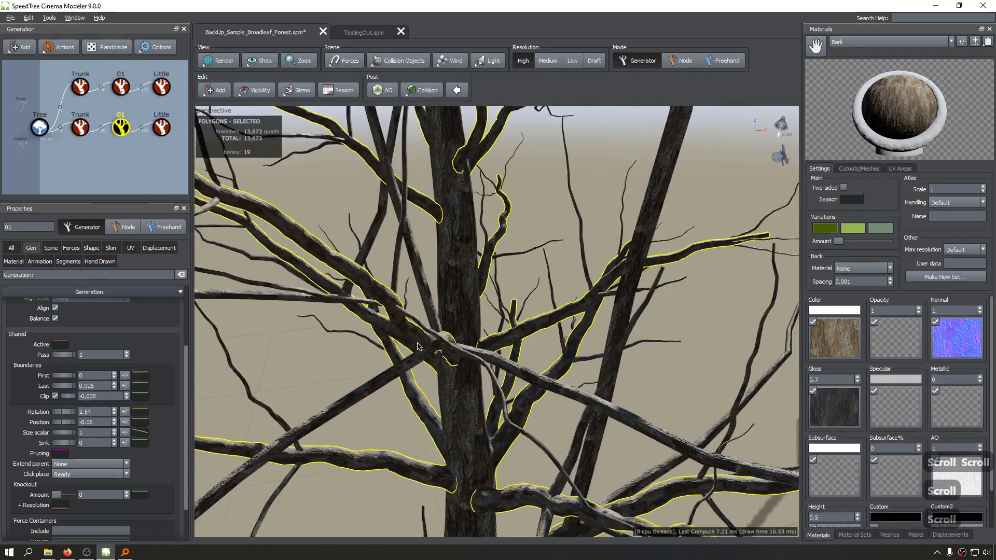
pyautogui.scroll(-5, 410, 343)
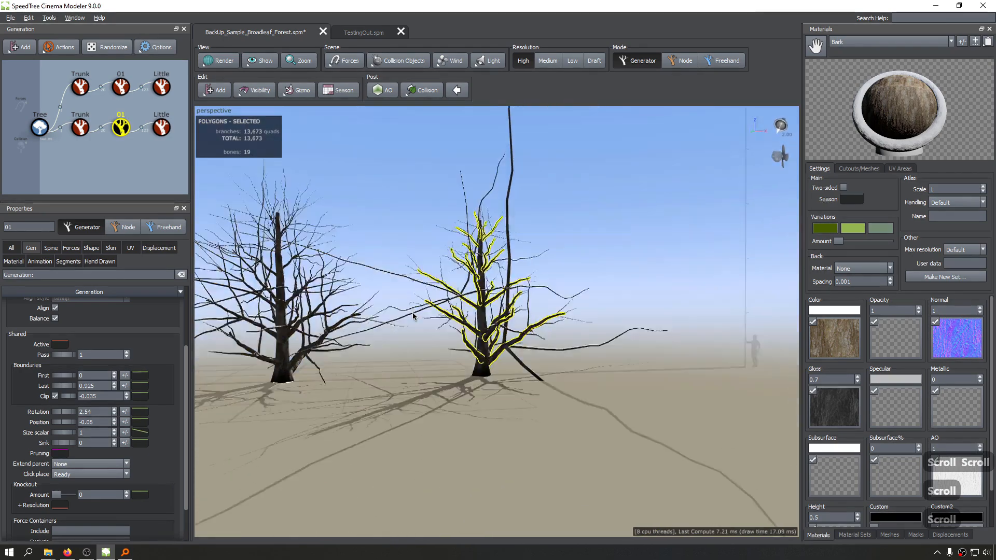
# Step: Open Size scalar's parent curve for the copied tree's 01 branches and show its 2 - Tree parent level
pyautogui.click(144, 432)
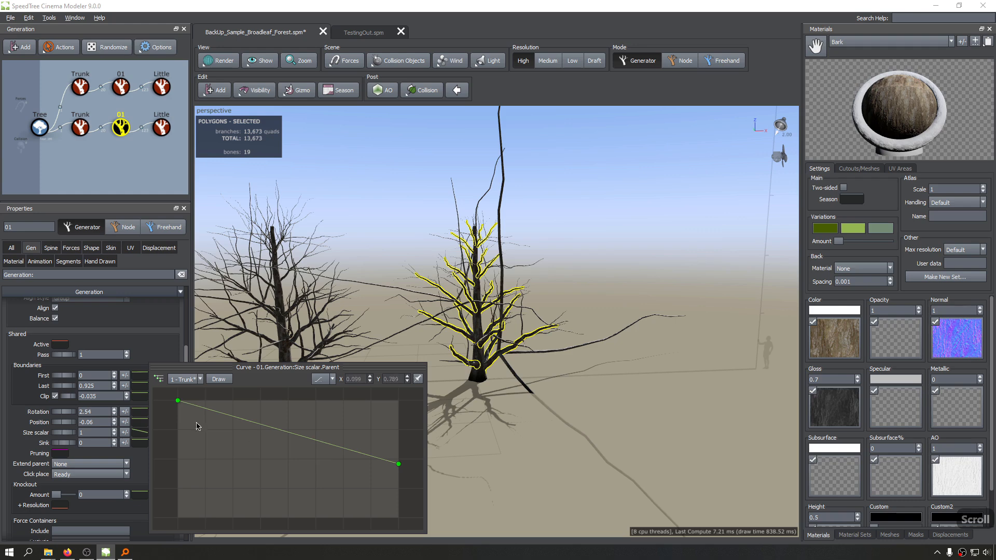
pyautogui.click(185, 379)
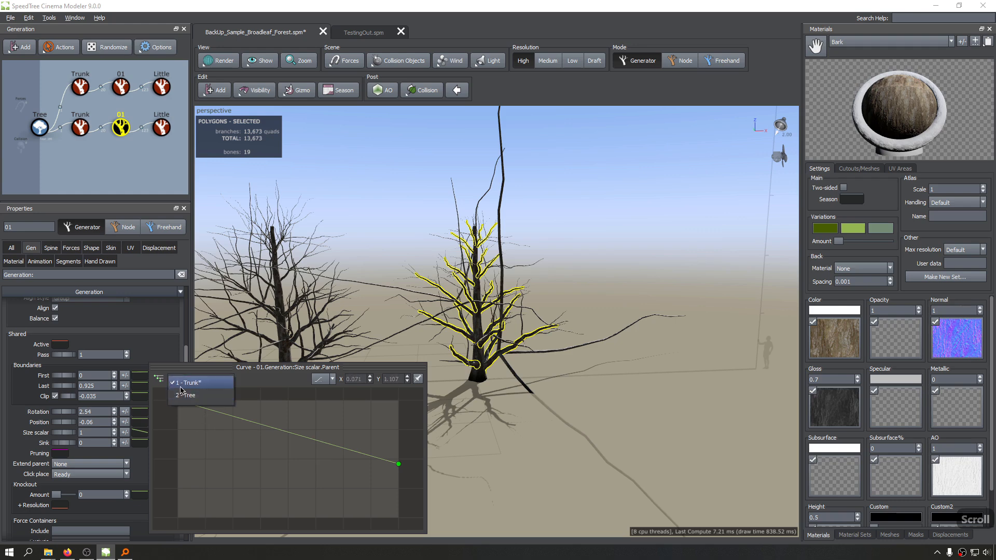
pyautogui.click(209, 401)
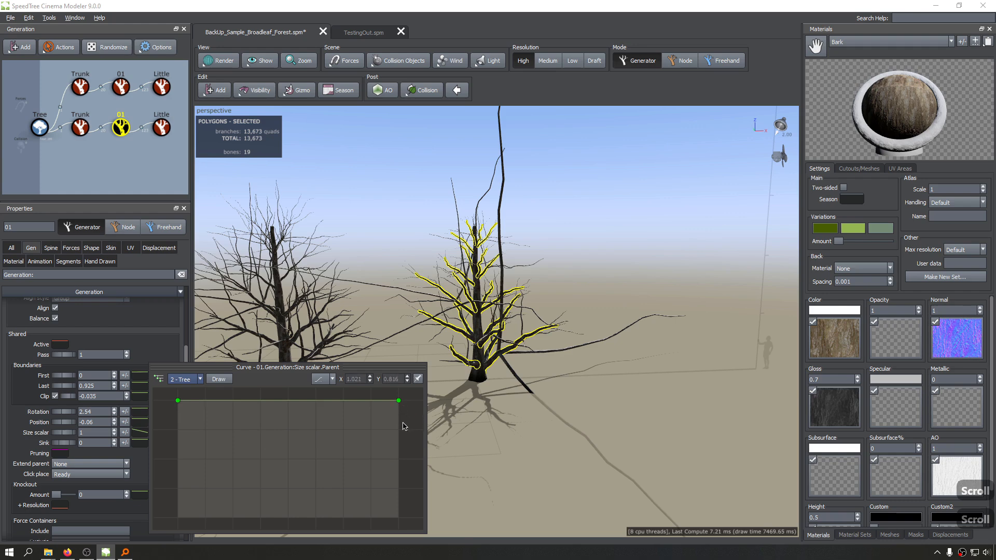
pyautogui.press('Scroll_Lock')
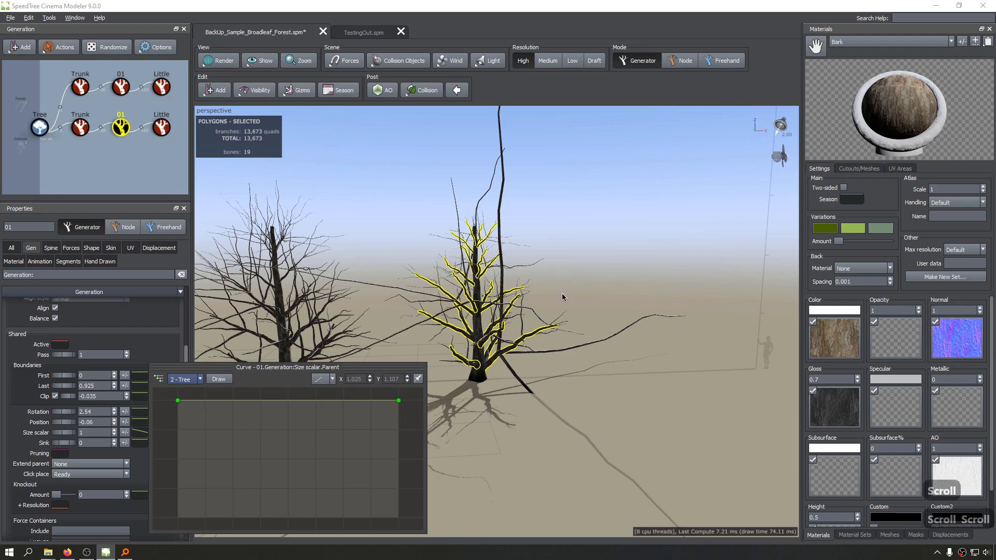
pyautogui.press('Scroll_Lock')
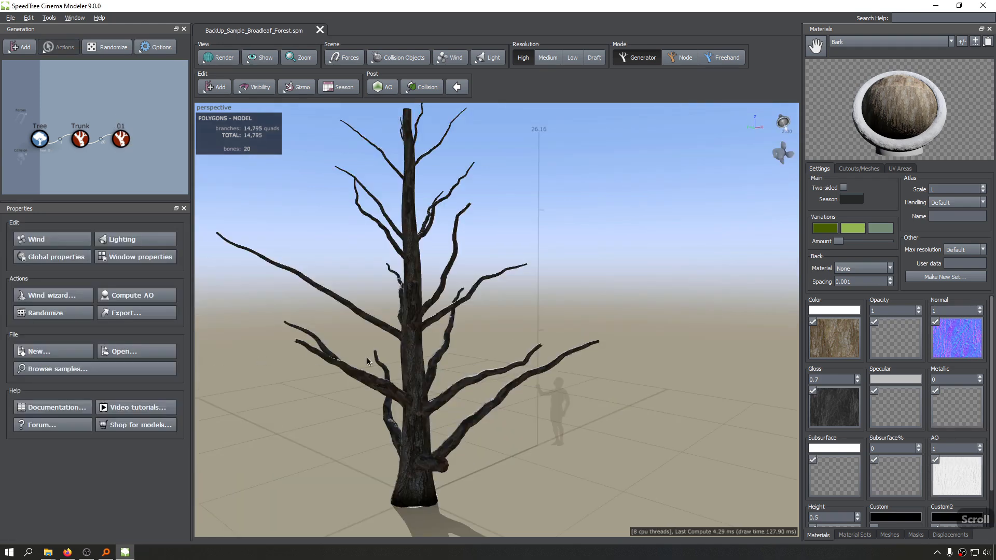
# Step: Select the 01 branches and open the variance settings of Size scalar, moved clear of the generation properties
pyautogui.click(487, 379)
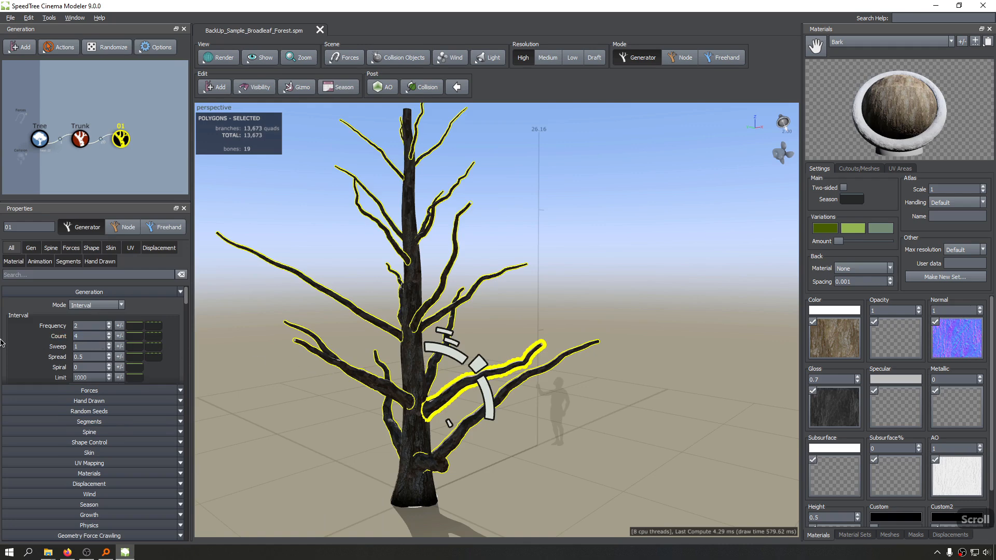
pyautogui.scroll(-3, 36, 345)
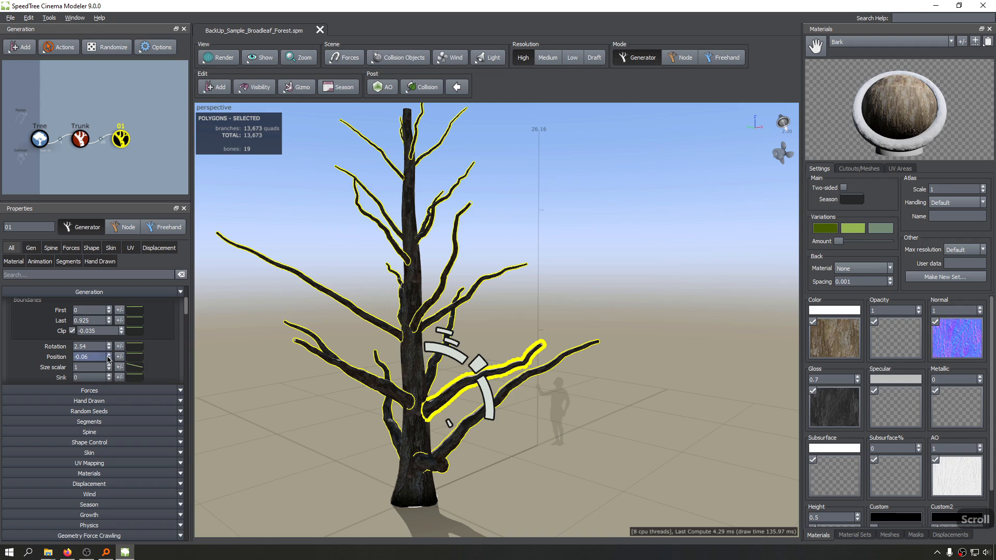
pyautogui.scroll(-1, 123, 358)
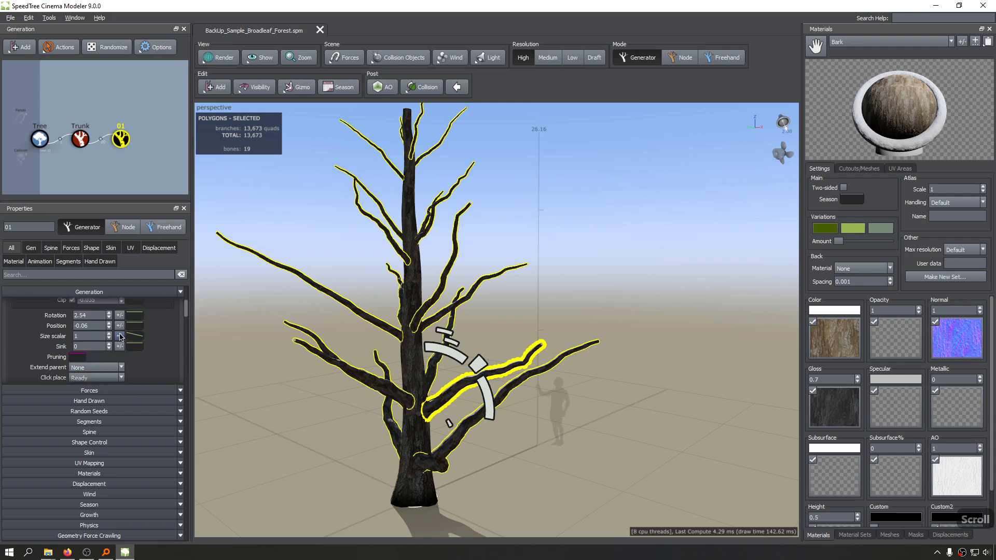
pyautogui.scroll(-1, 120, 337)
pyautogui.scroll(1, 120, 336)
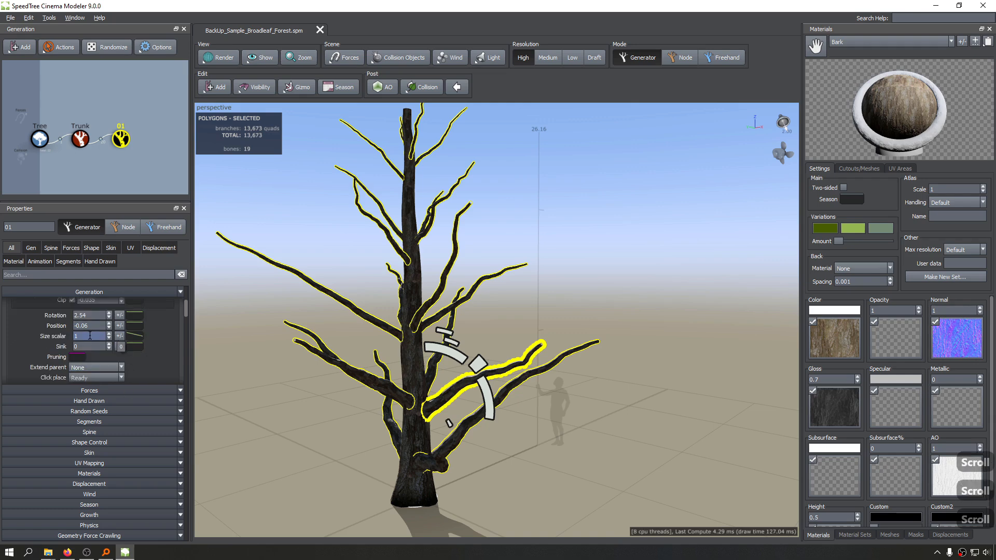
pyautogui.click(119, 337)
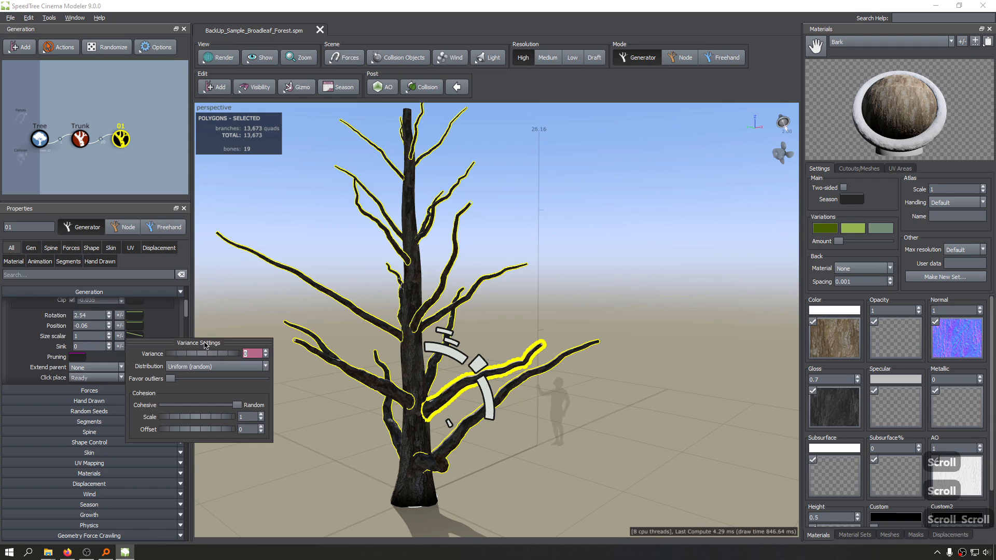
pyautogui.moveTo(205, 345); pyautogui.dragTo(340, 372)
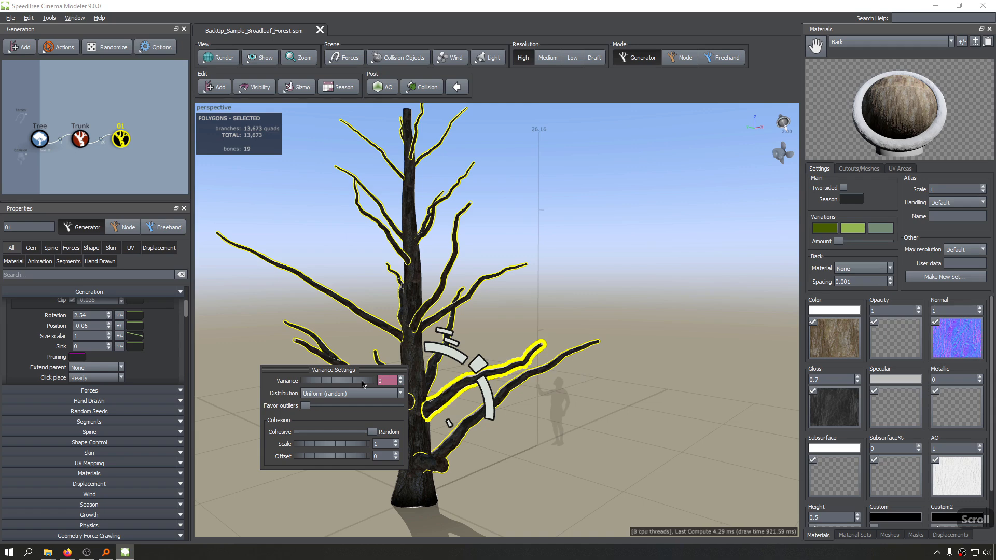
pyautogui.moveTo(637, 284); pyautogui.dragTo(662, 288)
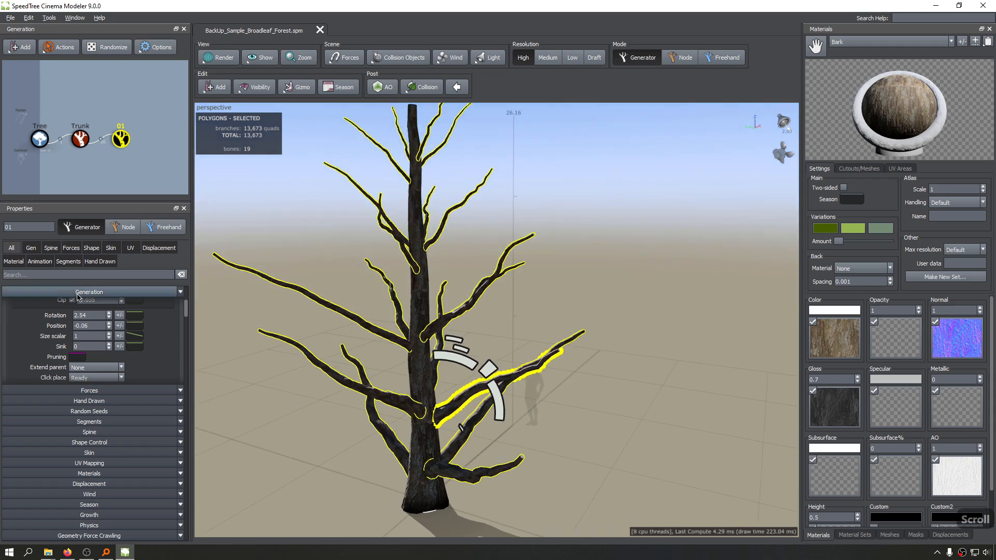
# Step: Examine how the 01 branches are arranged around the trunk from above and show only their Gen properties
pyautogui.scroll(2, 34, 333)
pyautogui.click(85, 348)
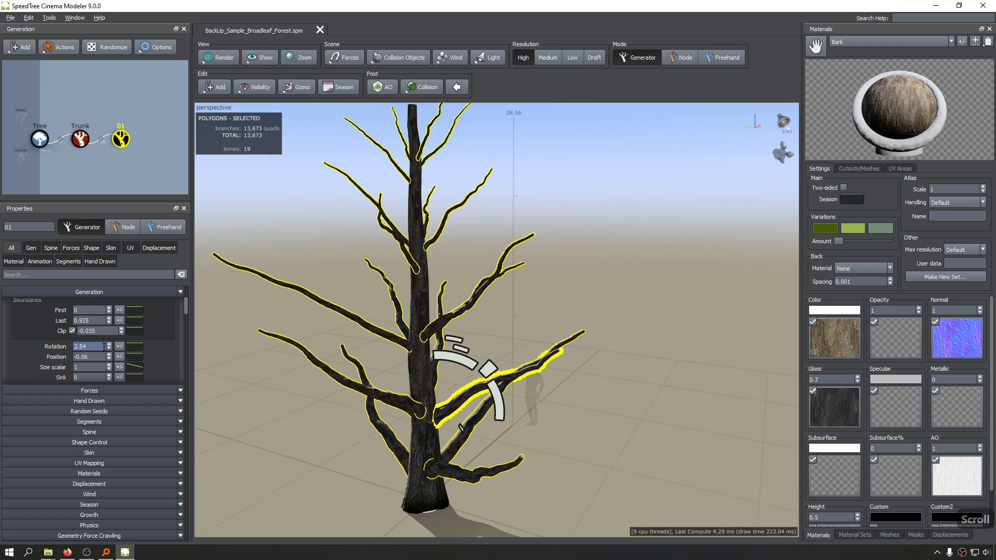
pyautogui.moveTo(514, 290); pyautogui.dragTo(596, 356)
pyautogui.scroll(1, 673, 311)
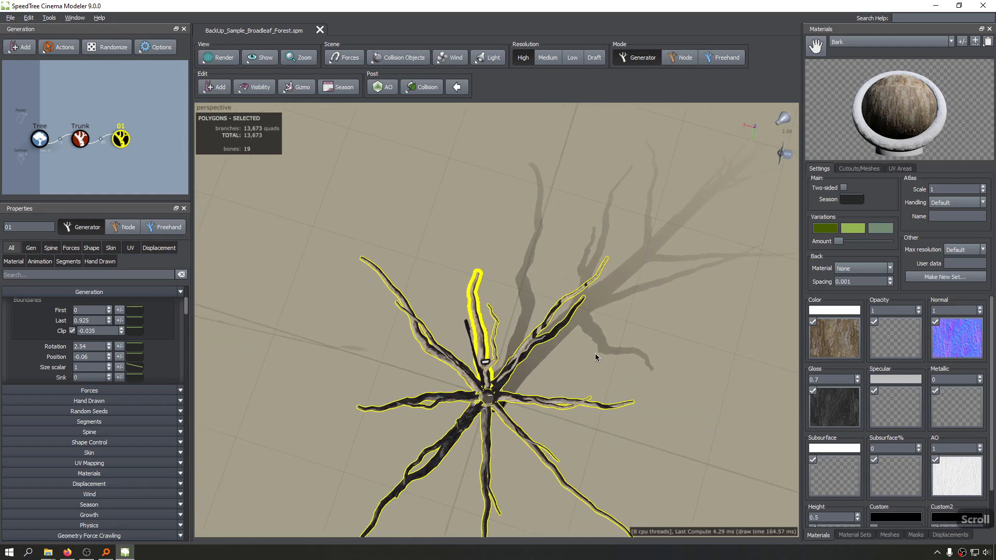
pyautogui.click(31, 248)
pyautogui.scroll(-3, 96, 429)
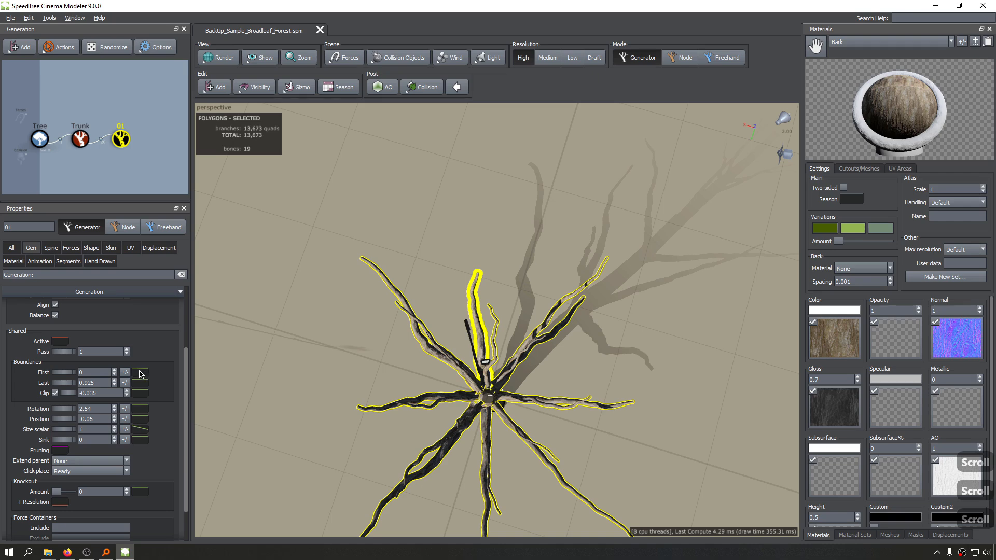
# Step: Open the variance settings of the 01 branches' First boundary, and view Rotation's parent curve
pyautogui.click(123, 373)
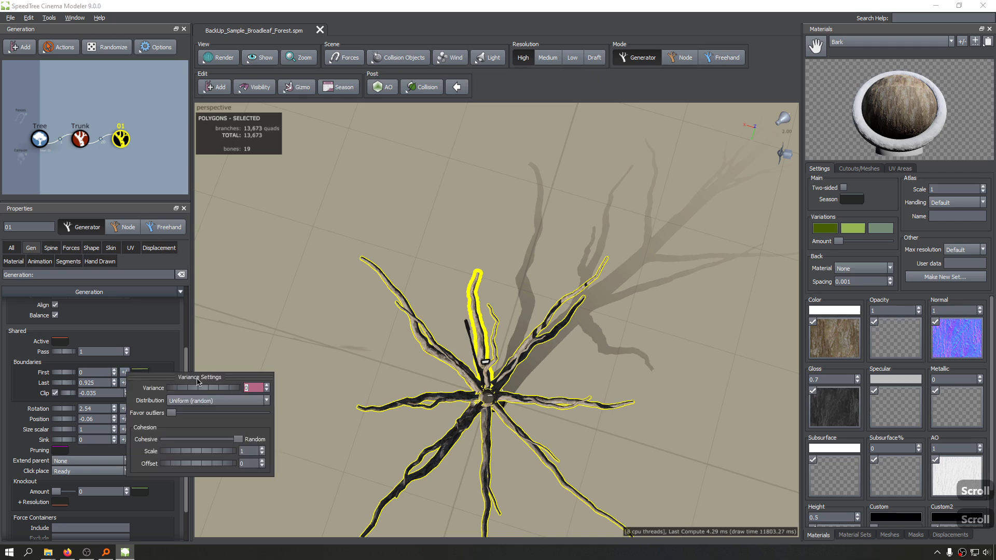
pyautogui.click(215, 326)
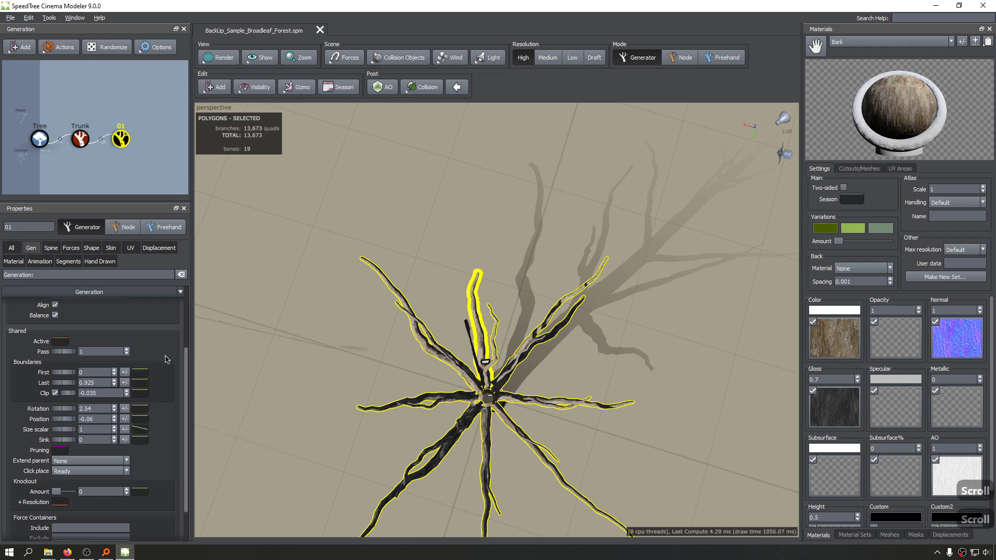
pyautogui.moveTo(567, 426); pyautogui.dragTo(555, 469)
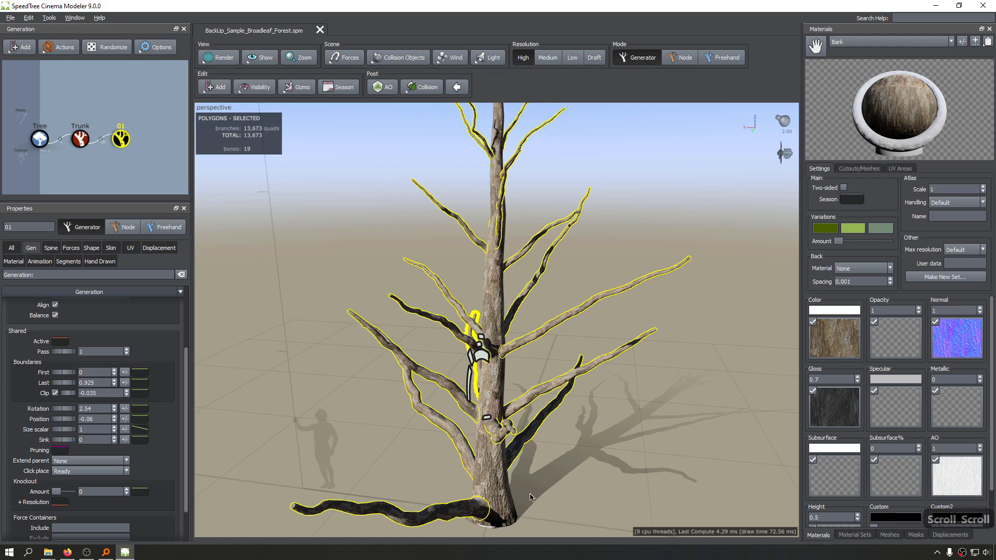
pyautogui.click(142, 412)
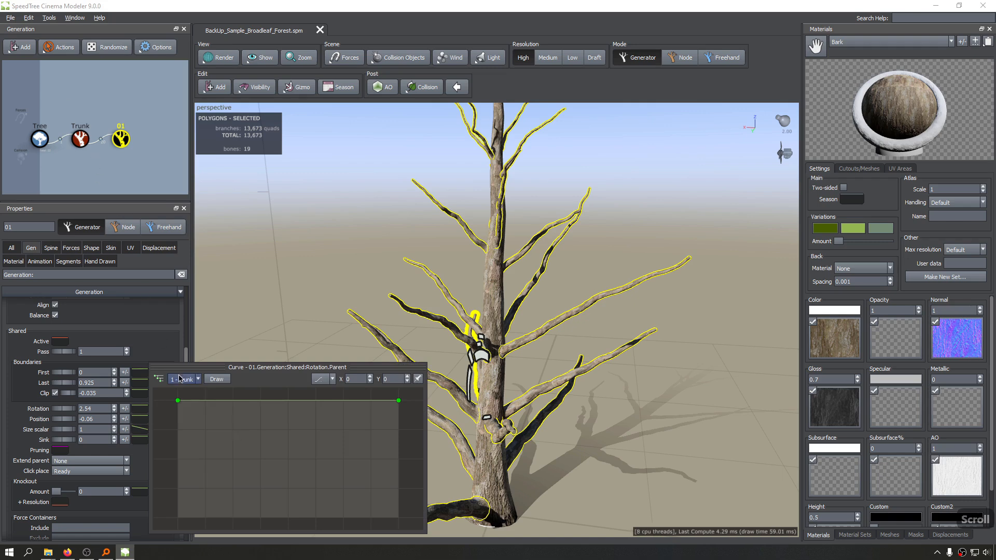
pyautogui.moveTo(176, 405)
pyautogui.mouseDown()
pyautogui.moveTo(175, 424)
pyautogui.moveTo(176, 401)
pyautogui.mouseUp()
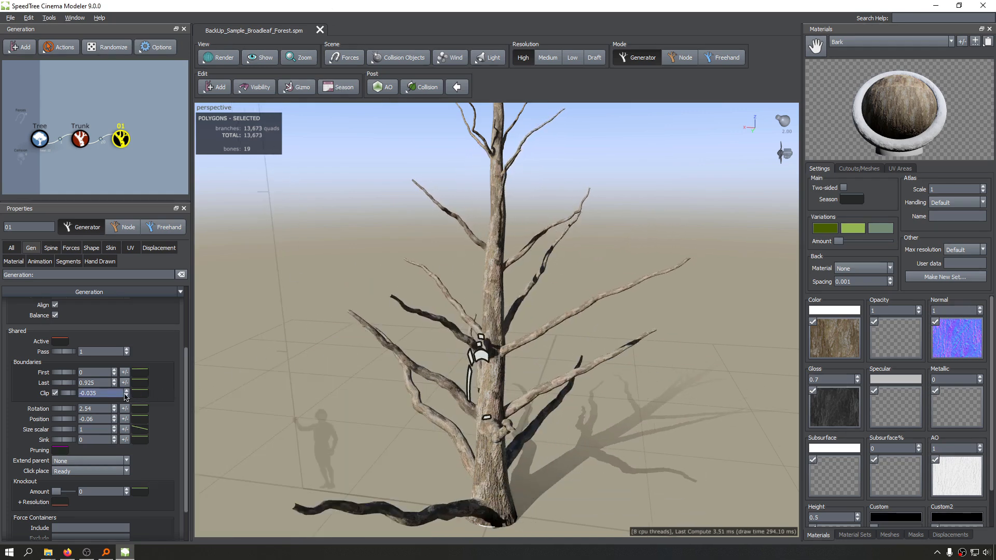
# Step: Give the 01 branches' First boundary a variance of about 0.20 and their Rotation a variance of 1.23
pyautogui.click(124, 373)
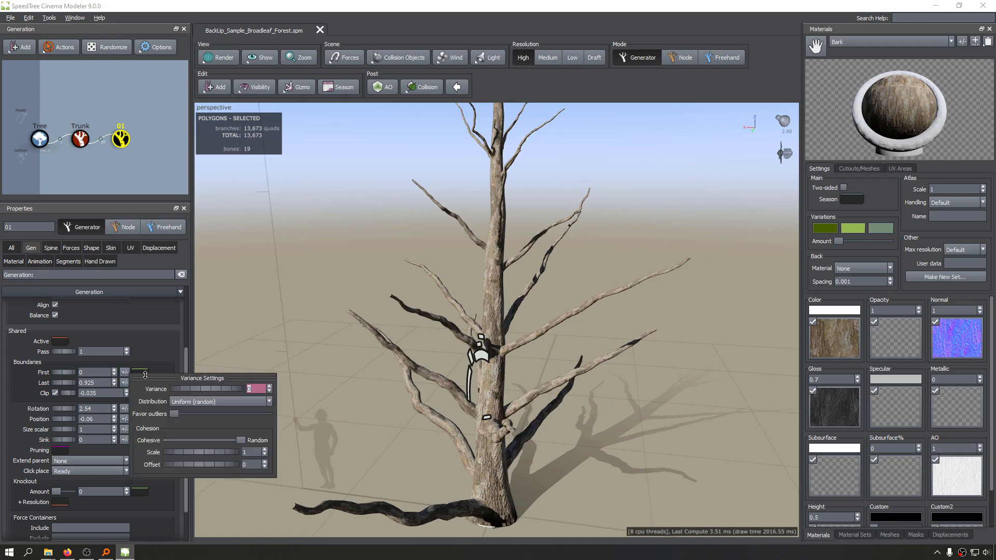
pyautogui.moveTo(187, 392); pyautogui.dragTo(143, 377)
pyautogui.click(125, 410)
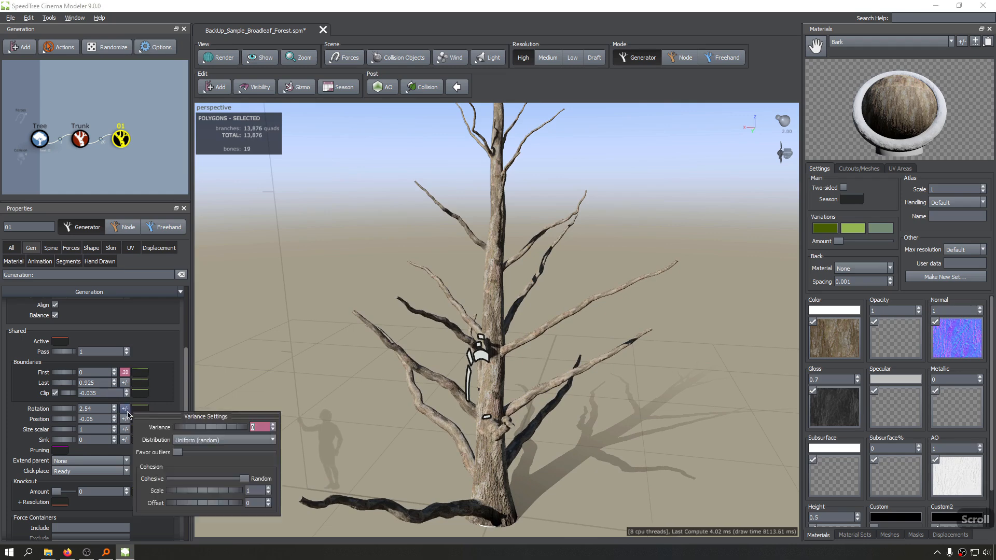
pyautogui.moveTo(206, 429); pyautogui.dragTo(531, 390)
pyautogui.moveTo(162, 438); pyautogui.dragTo(154, 435)
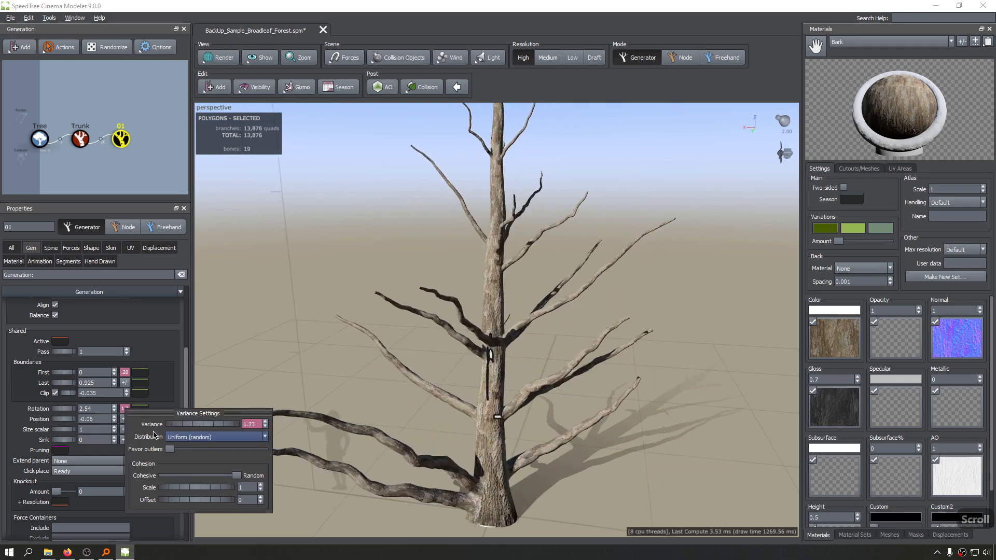
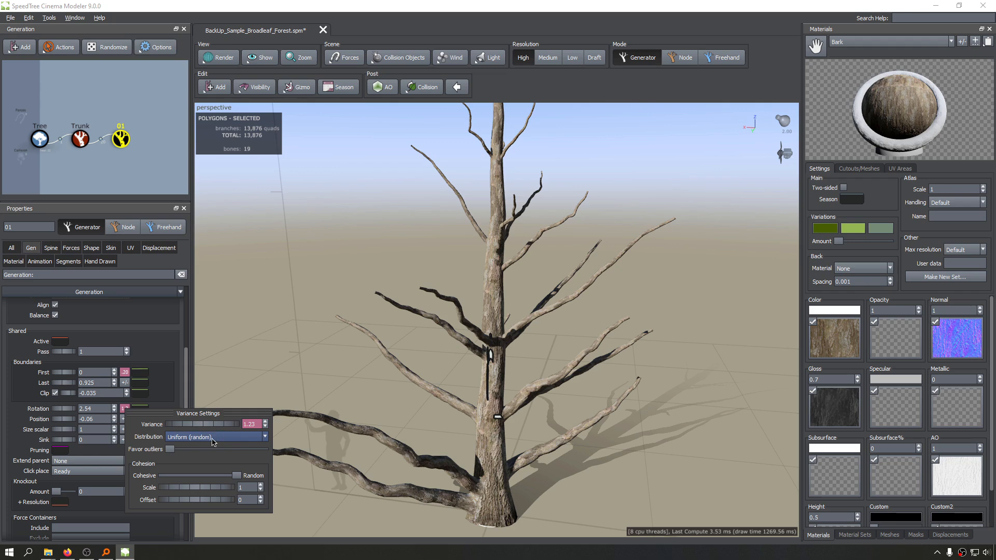
# Step: Switch the Rotation variance's distribution to Gaussian (bell curve) and raise the variance to 2.497
pyautogui.scroll(2, 214, 441)
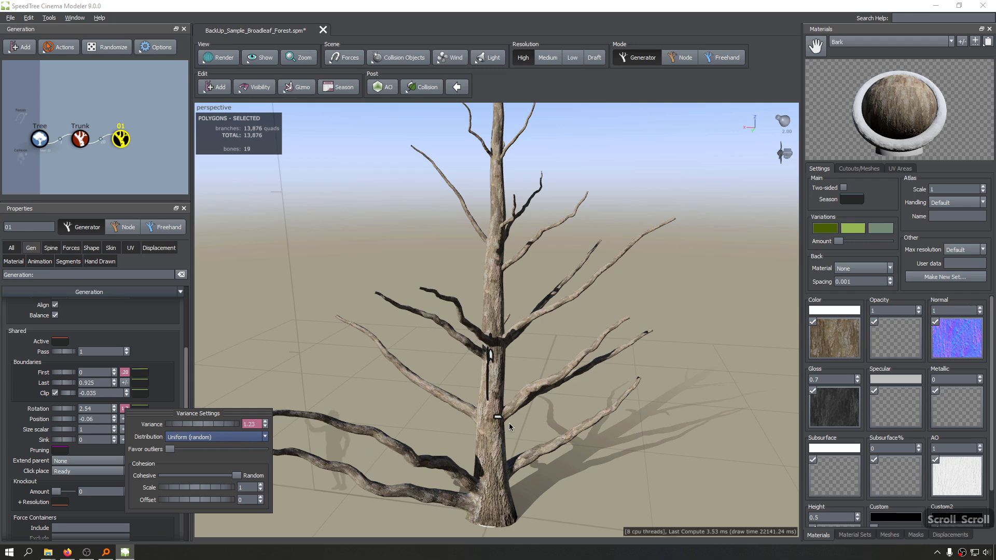
pyautogui.scroll(2, 543, 361)
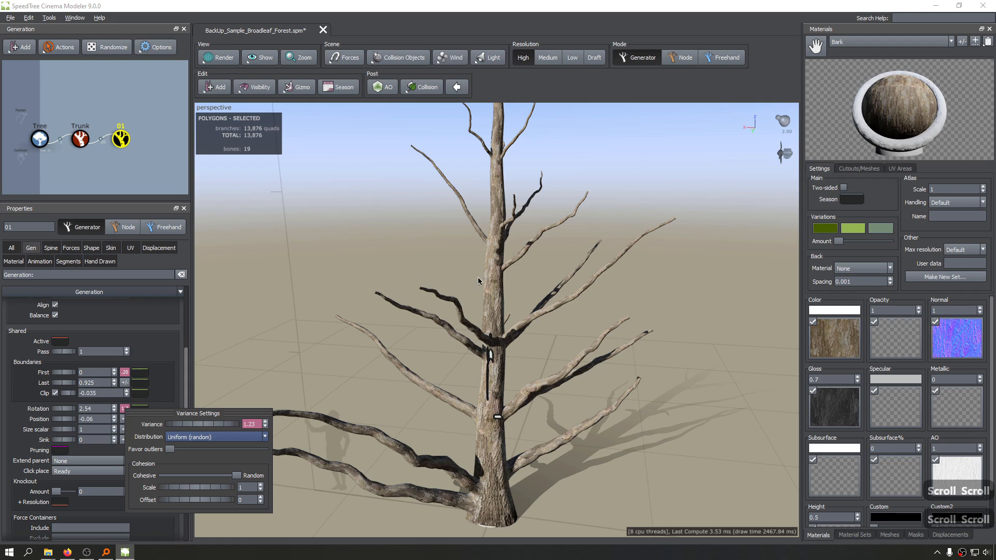
pyautogui.scroll(2, 215, 437)
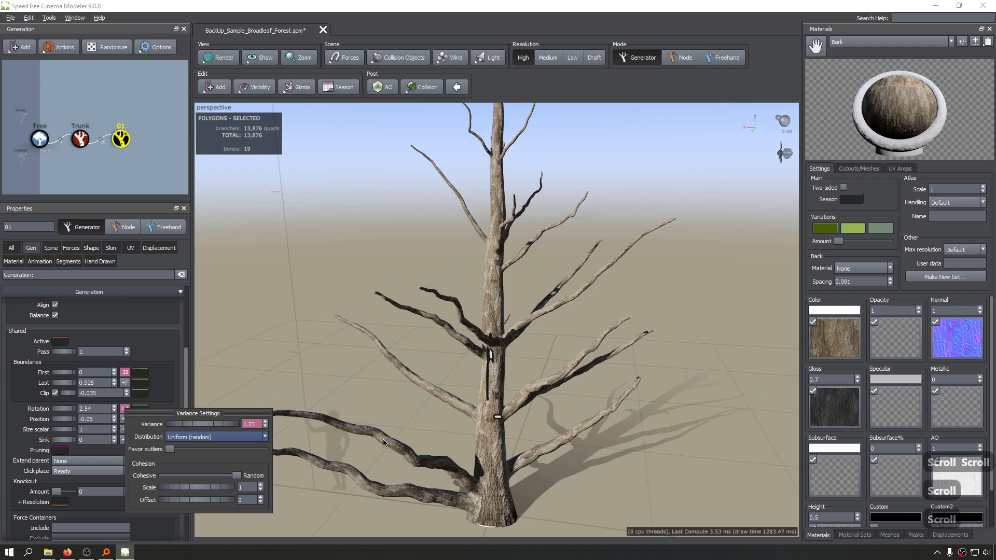
pyautogui.click(230, 438)
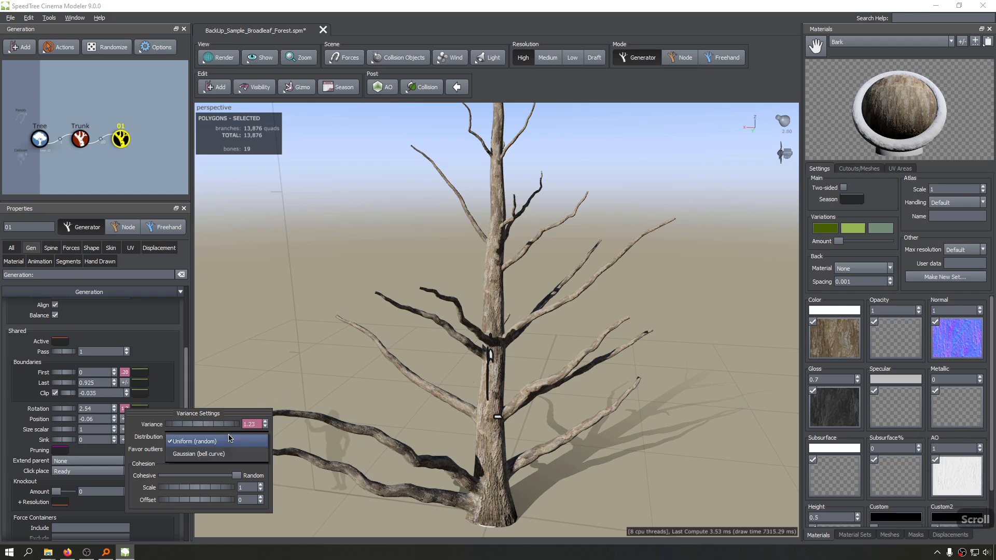
pyautogui.click(202, 454)
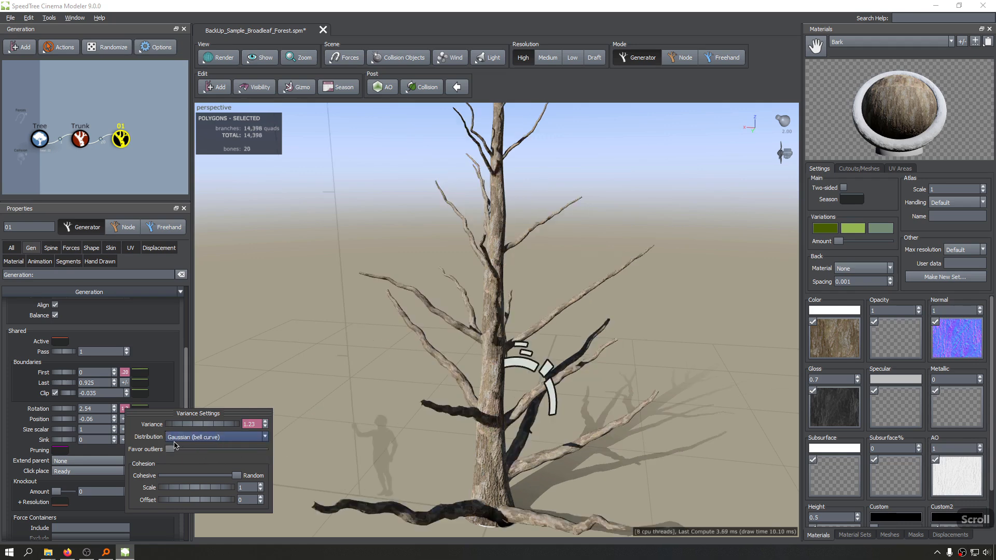
pyautogui.scroll(-2, 192, 443)
pyautogui.moveTo(193, 430); pyautogui.dragTo(847, 442)
# Step: Make the Rotation variance fully Cohesive instead of Random and inspect the 01 branches on the trunk
pyautogui.click(127, 410)
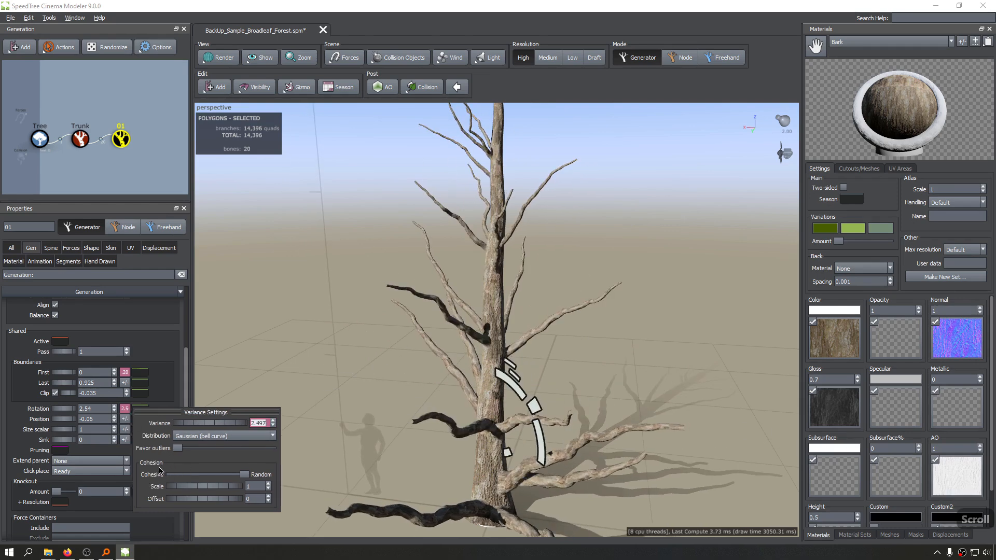
pyautogui.scroll(-1, 146, 471)
pyautogui.moveTo(244, 475); pyautogui.dragTo(176, 477)
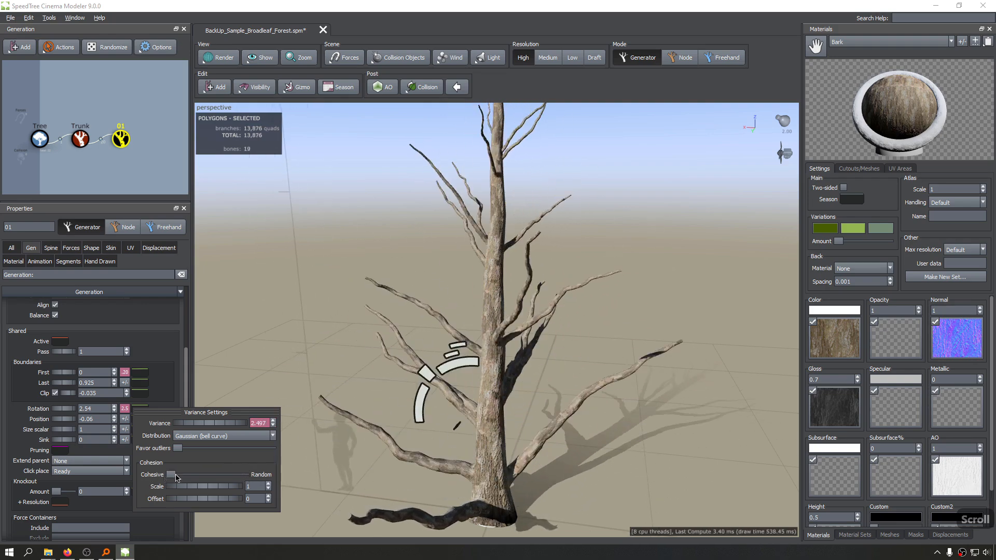
pyautogui.moveTo(498, 473); pyautogui.dragTo(495, 450)
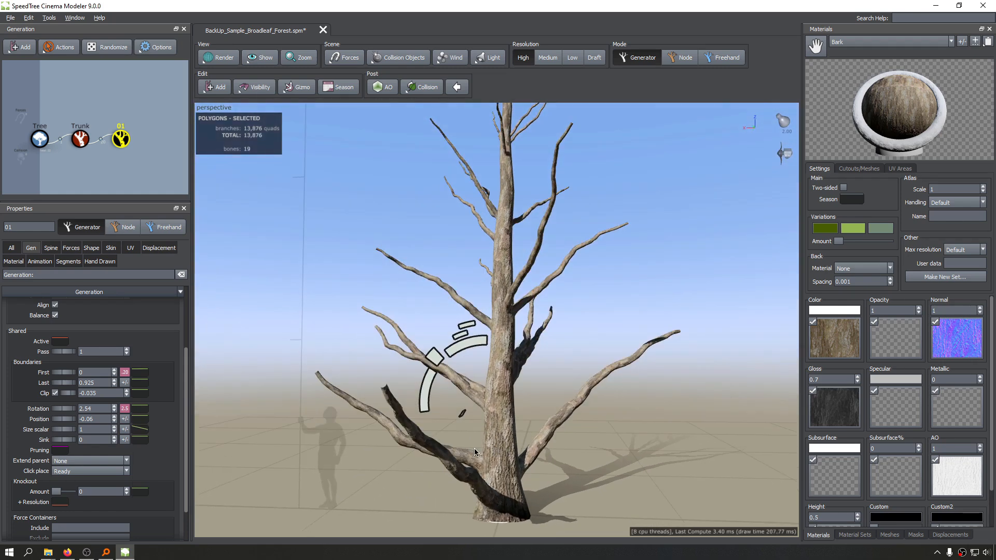
pyautogui.moveTo(475, 452); pyautogui.dragTo(417, 452)
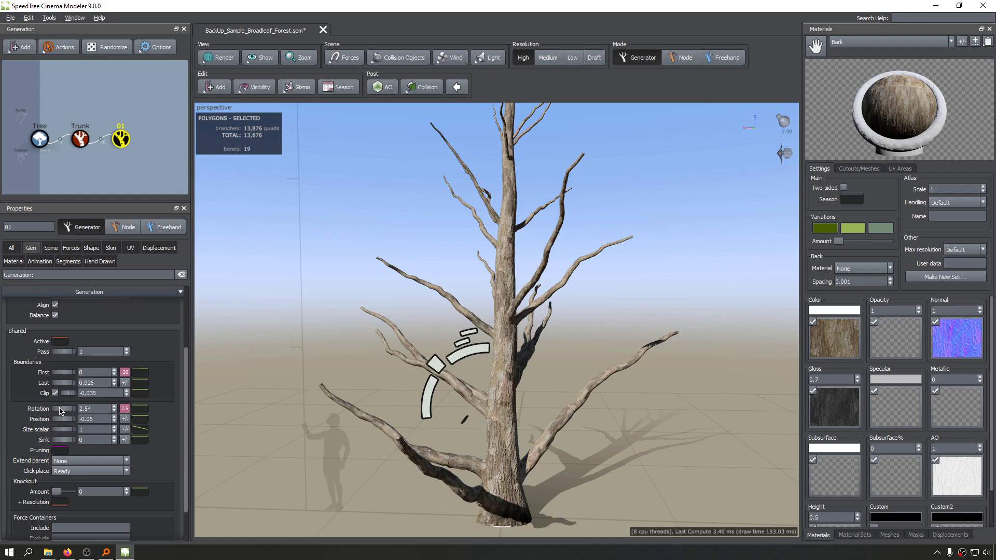
# Step: Set the 01 branches' Rotation to 2.73, check its variance settings and inspect the regrouped branches up close
pyautogui.moveTo(61, 411); pyautogui.dragTo(71, 413)
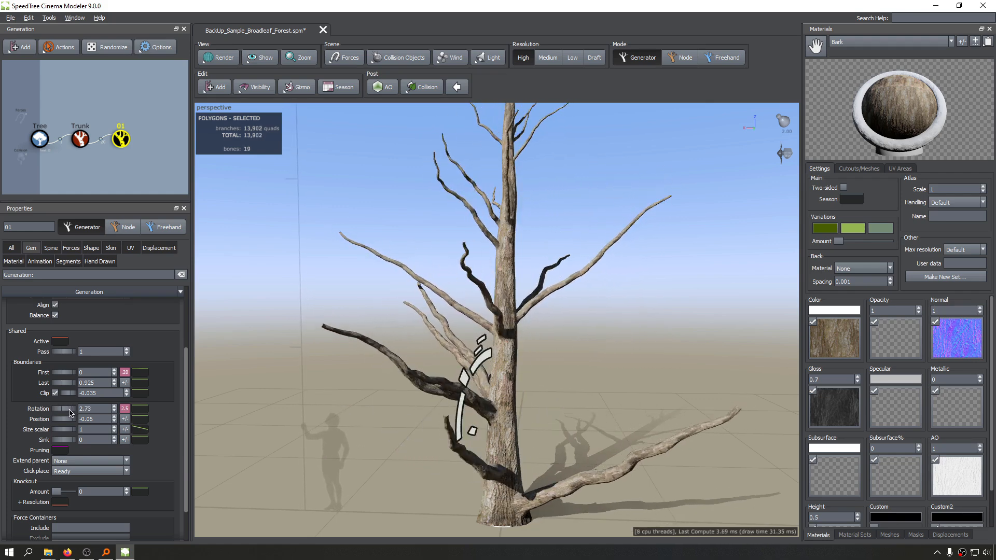
pyautogui.click(129, 410)
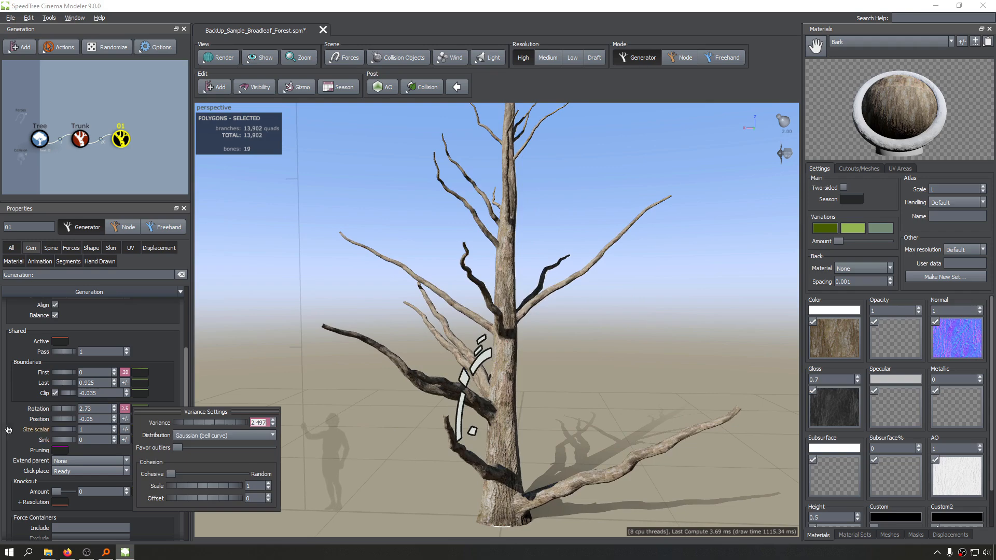
pyautogui.moveTo(451, 388); pyautogui.dragTo(430, 392)
pyautogui.scroll(-3, 363, 397)
pyautogui.scroll(5, 362, 397)
# Step: Set the 01 branches' Rotation to 2.95 and reopen its variance settings
pyautogui.click(89, 419)
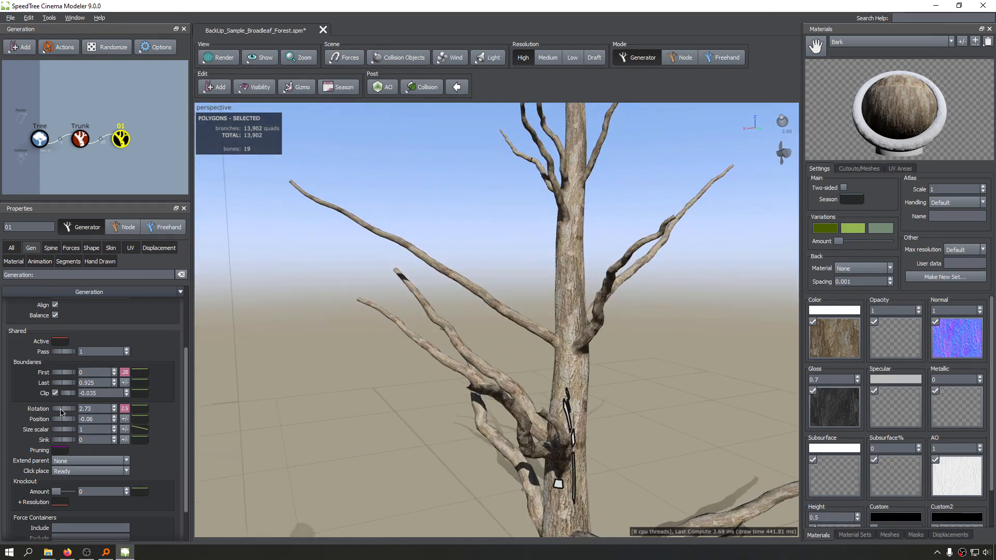
pyautogui.moveTo(61, 410); pyautogui.dragTo(61, 410)
pyautogui.scroll(2, 61, 410)
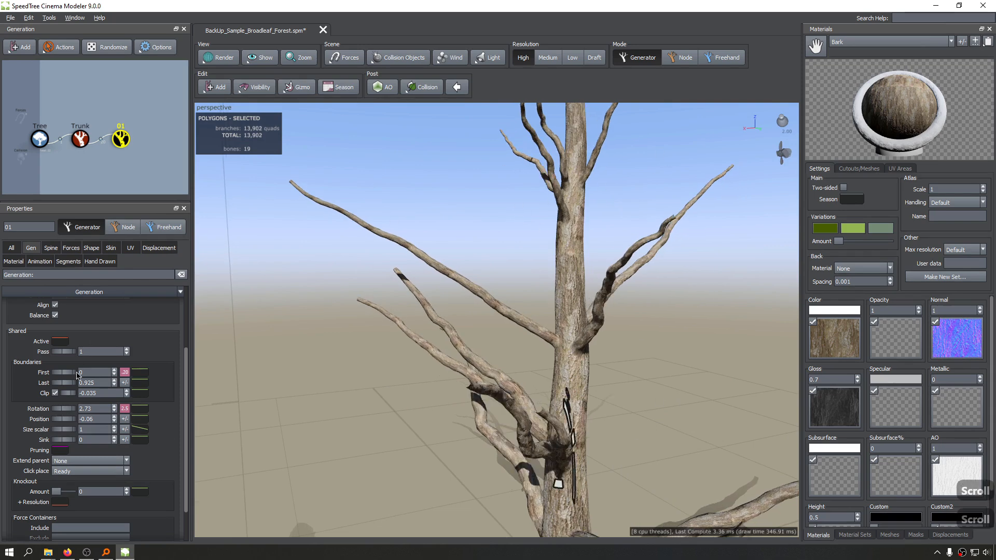
pyautogui.moveTo(63, 413); pyautogui.dragTo(76, 417)
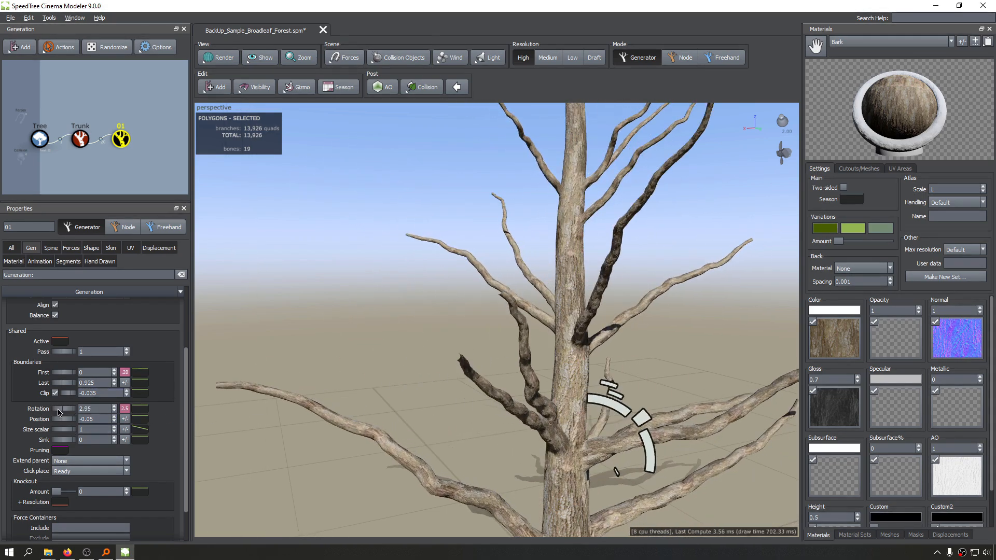
pyautogui.doubleClick(108, 409)
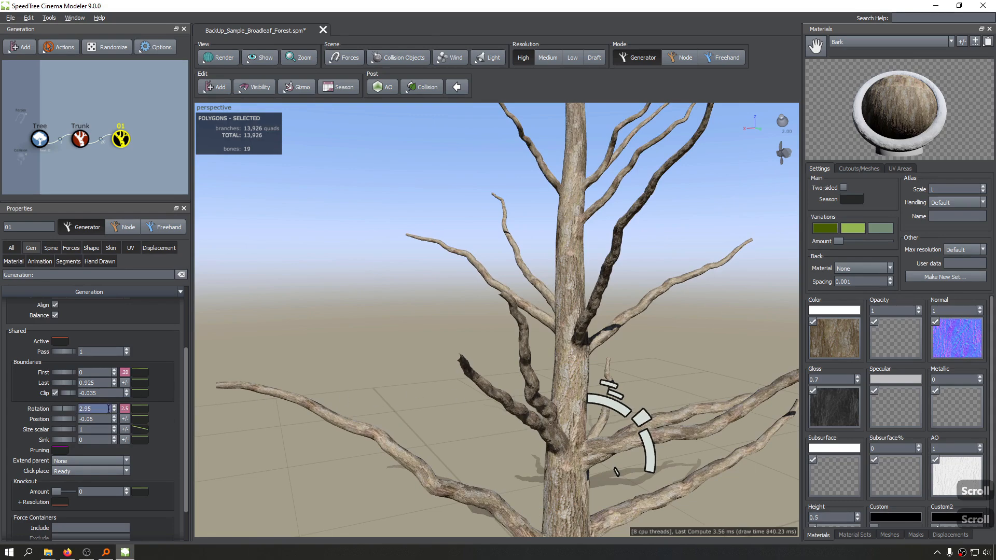
pyautogui.click(124, 409)
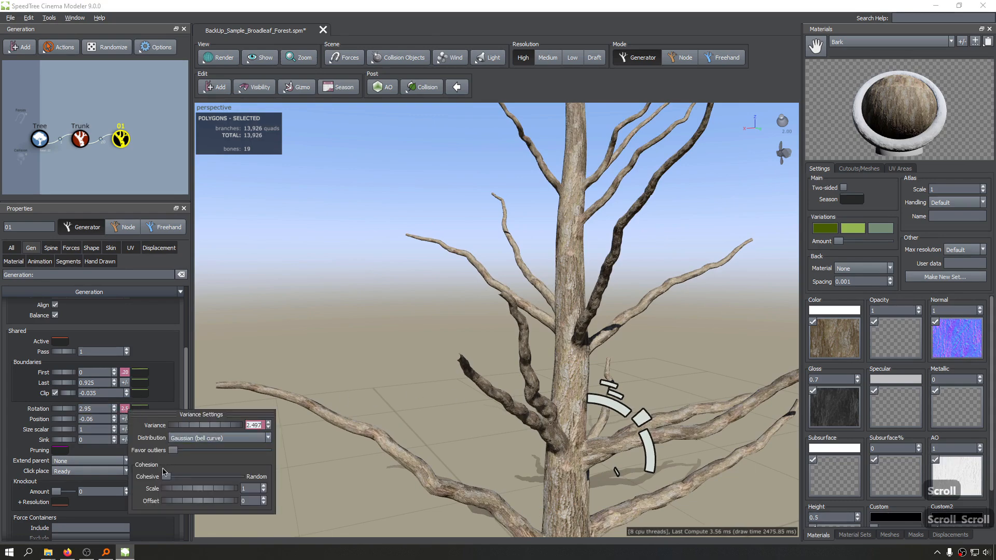
# Step: Try moving the Rotation variance's cohesion from Cohesive towards Random, and set the 01 branches' Rotation to 3.45
pyautogui.moveTo(166, 478); pyautogui.dragTo(248, 475)
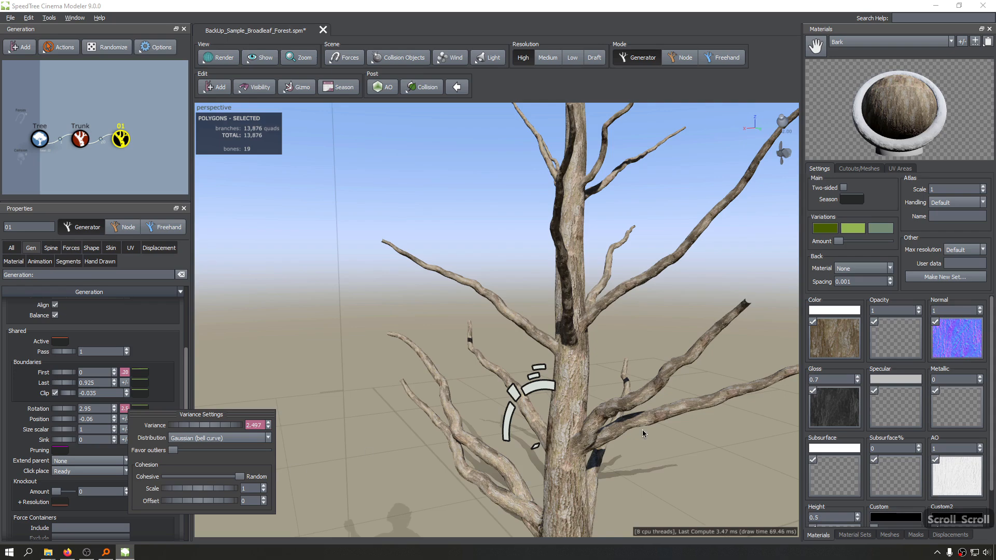
pyautogui.moveTo(642, 429); pyautogui.dragTo(537, 389)
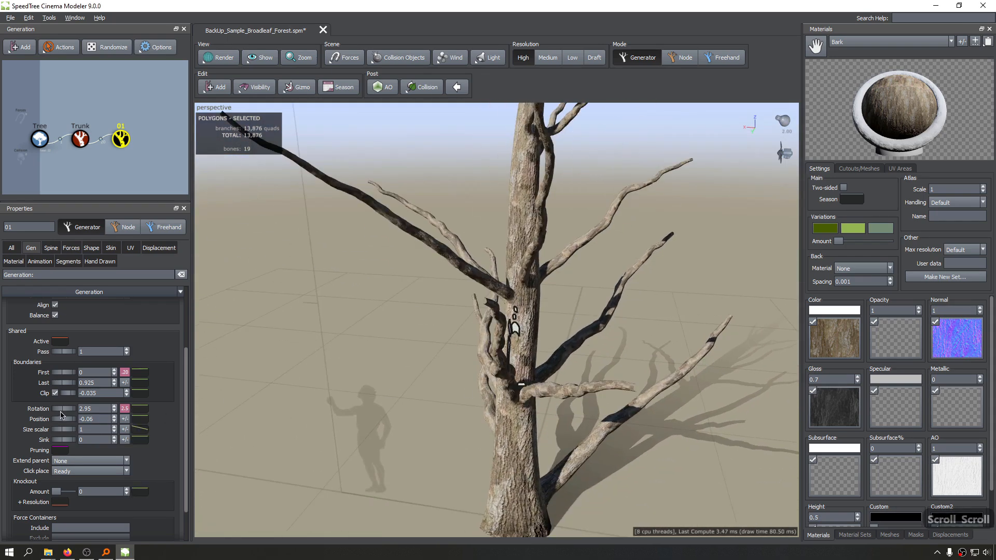
pyautogui.moveTo(64, 413); pyautogui.dragTo(92, 413)
# Step: Shift the Rotation variance's cohesion to about midway between Cohesive and Random and inspect the 01 branches on the whole tree
pyautogui.click(125, 408)
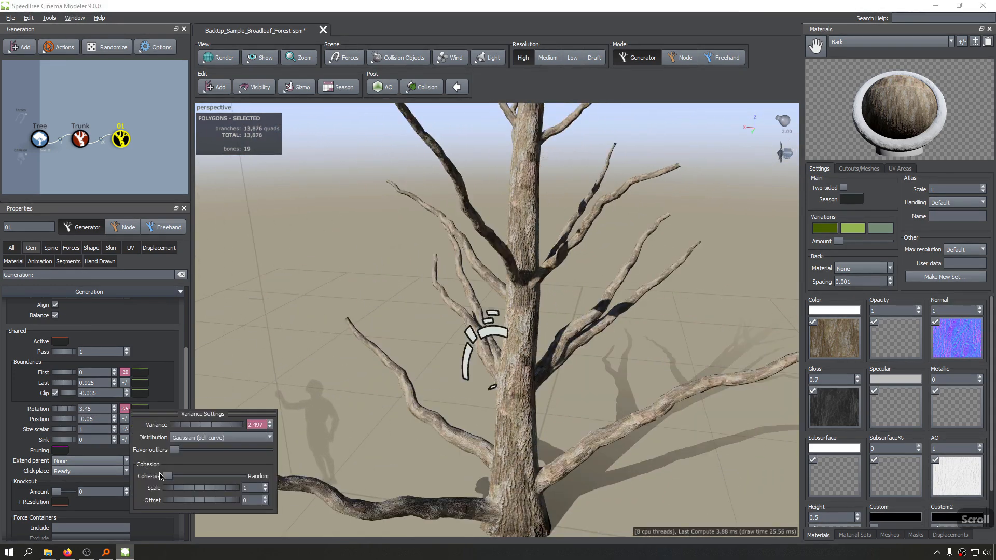
pyautogui.moveTo(161, 476); pyautogui.dragTo(210, 465)
pyautogui.moveTo(190, 459); pyautogui.dragTo(228, 460)
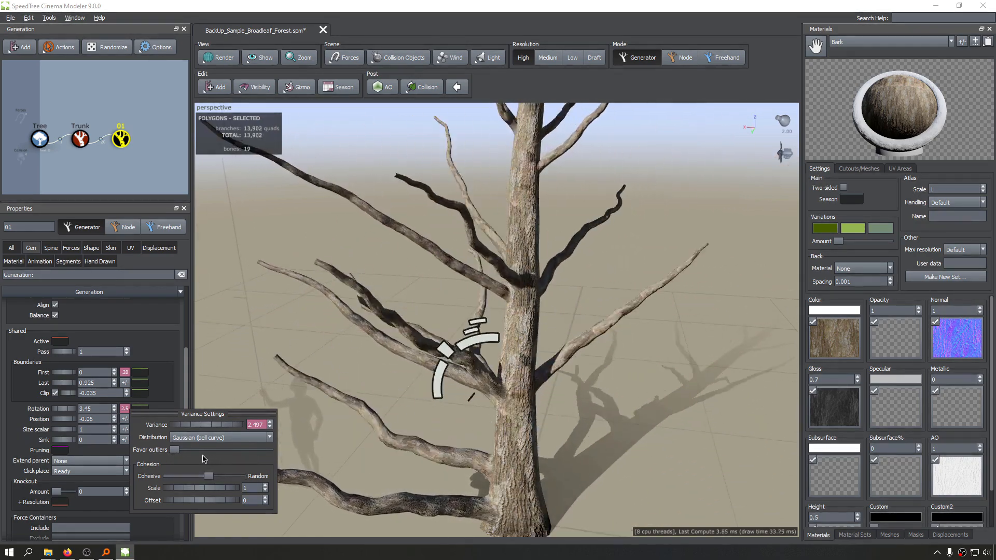
pyautogui.scroll(-3, 268, 425)
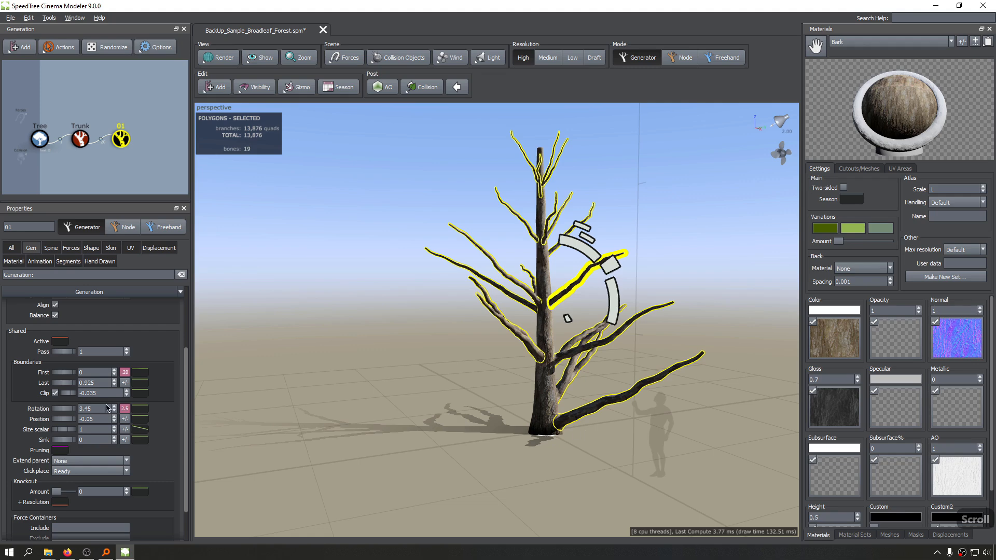
# Step: Set the 01 branches' Gravity to 0.01 in the Spine properties and inspect the effect around the tree
pyautogui.scroll(-2, 47, 406)
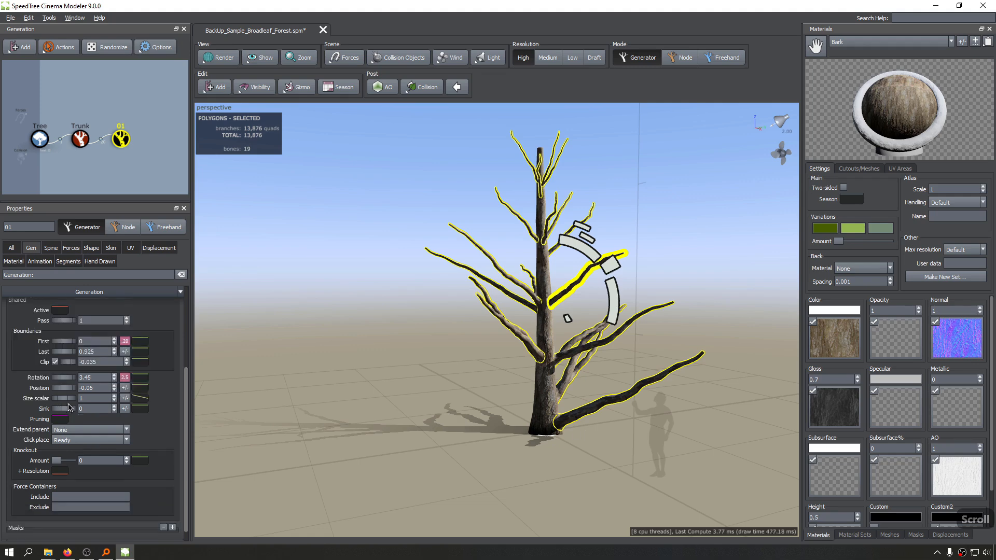
pyautogui.click(51, 247)
pyautogui.scroll(-2, 140, 470)
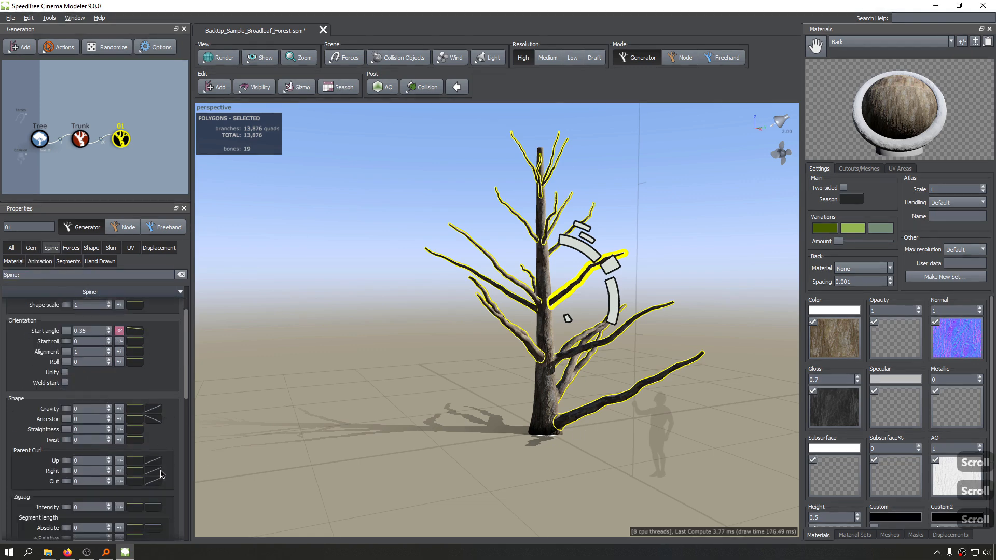
pyautogui.click(155, 410)
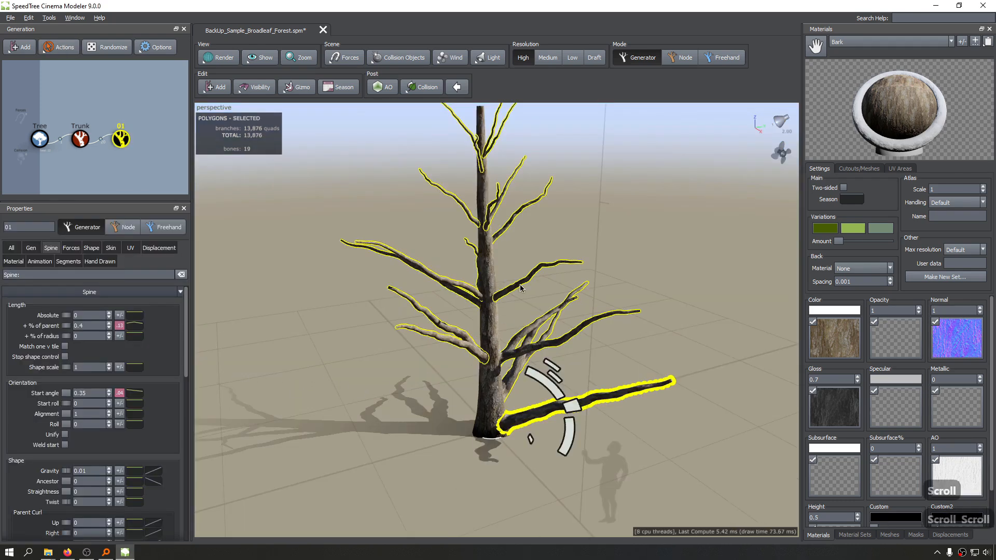
pyautogui.scroll(3, 623, 342)
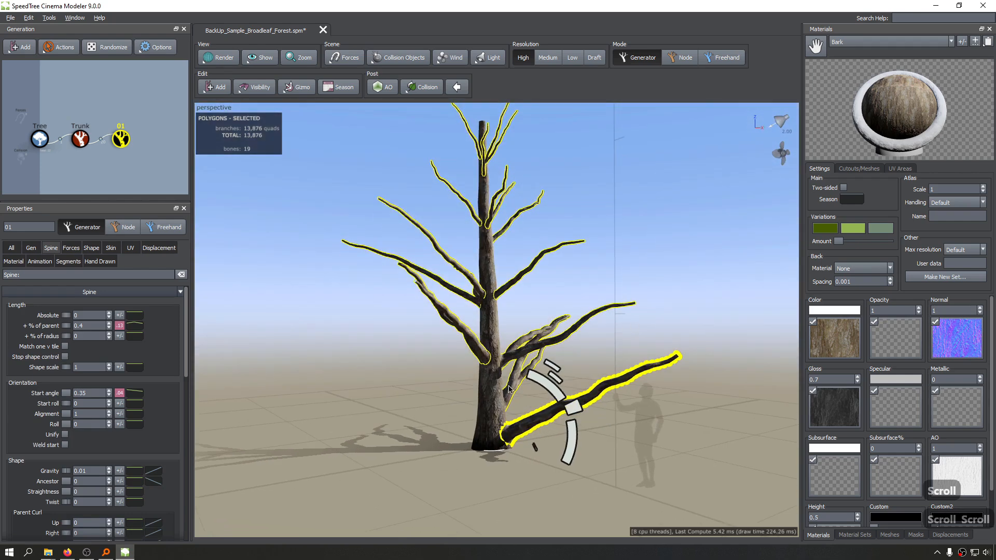
pyautogui.scroll(-2, 155, 472)
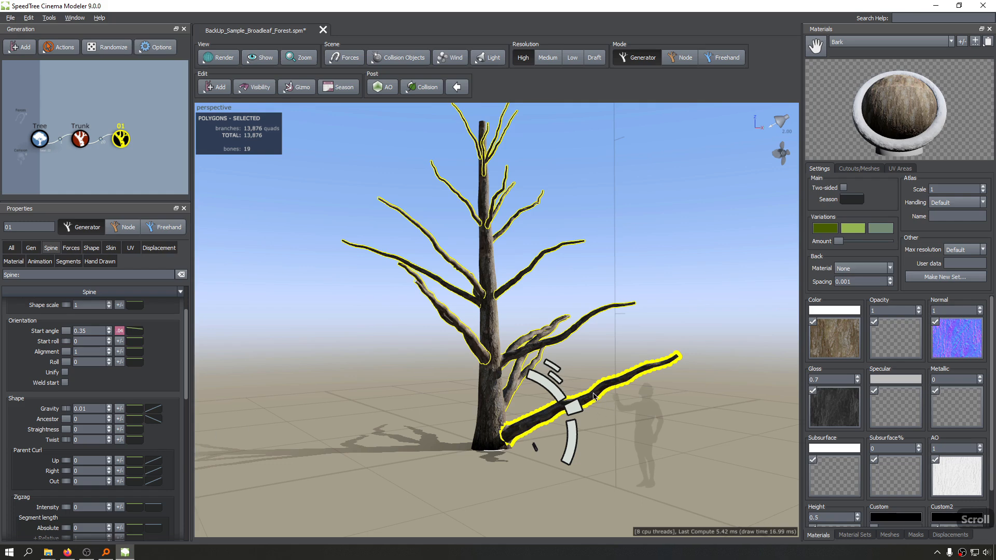
pyautogui.scroll(-3, 594, 396)
pyautogui.moveTo(412, 420); pyautogui.dragTo(391, 441)
pyautogui.scroll(1, 327, 425)
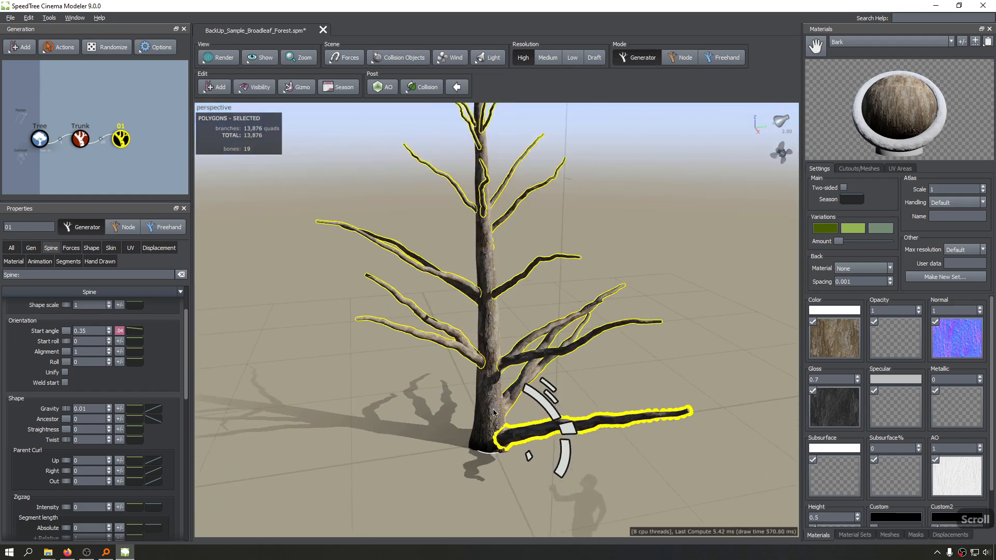
pyautogui.scroll(-2, 351, 414)
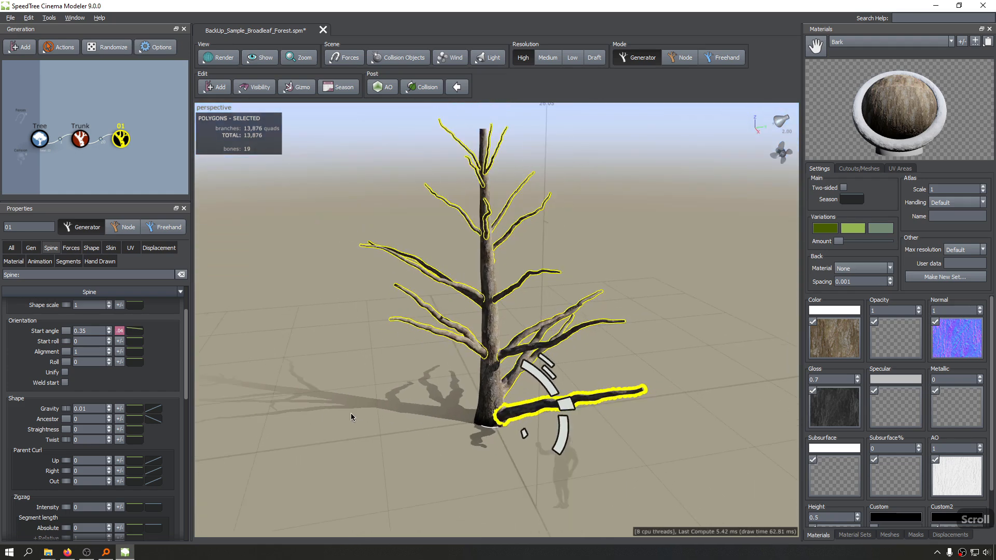
# Step: Raise the 01 branches' Spine Gravity to 0.35 so they droop towards the ground
pyautogui.click(51, 249)
pyautogui.scroll(-2, 25, 363)
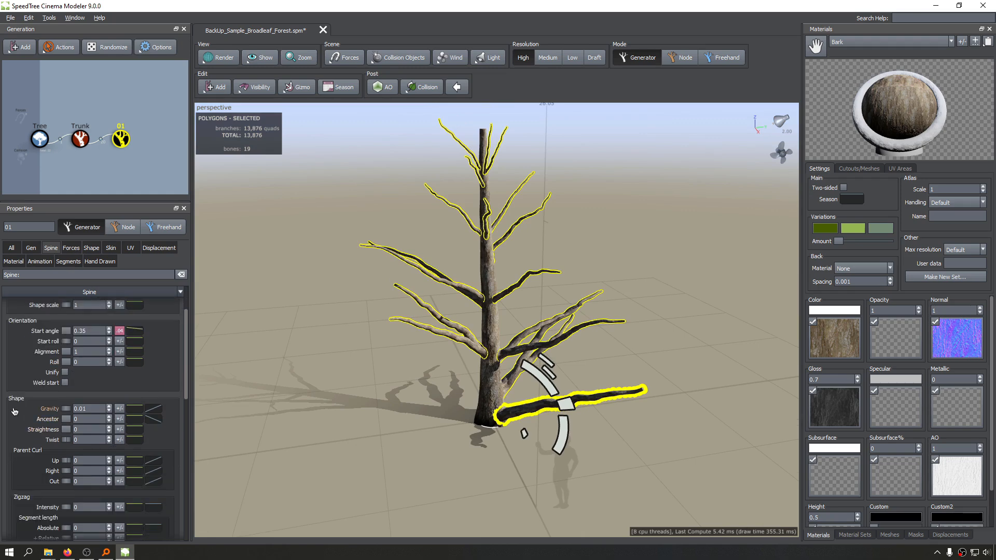
pyautogui.scroll(1, 25, 363)
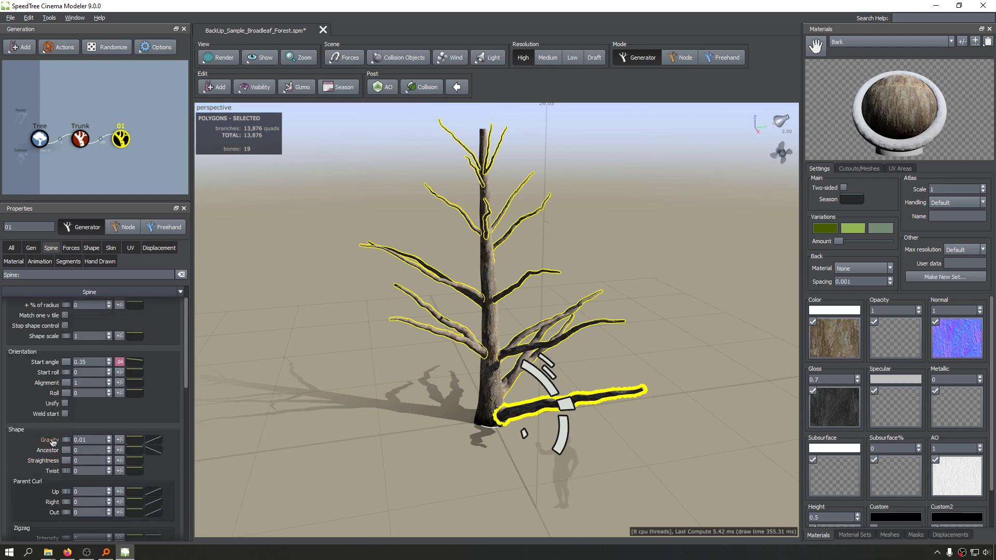
pyautogui.moveTo(66, 442)
pyautogui.mouseDown()
pyautogui.moveTo(96, 442)
pyautogui.moveTo(71, 440)
pyautogui.moveTo(82, 440)
pyautogui.mouseUp()
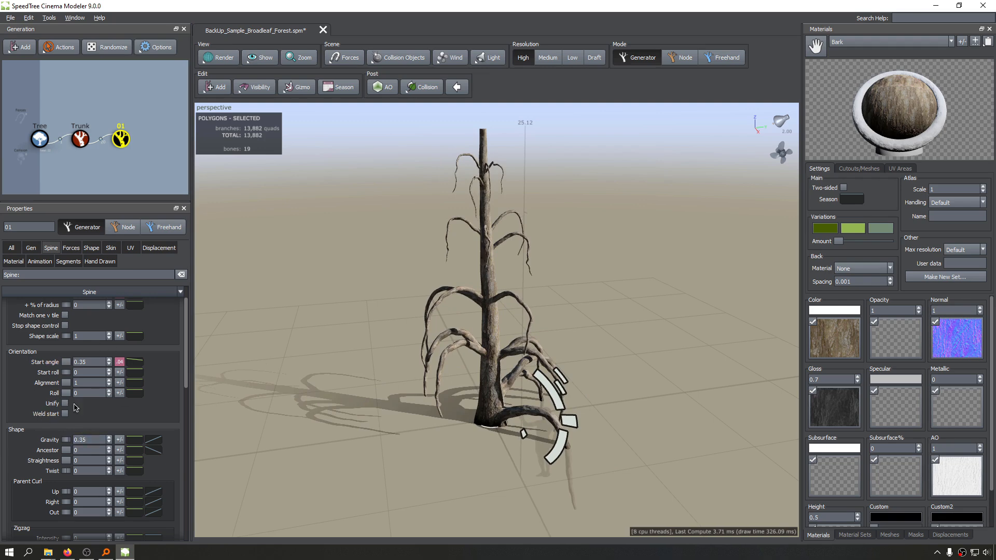
pyautogui.scroll(-2, 73, 403)
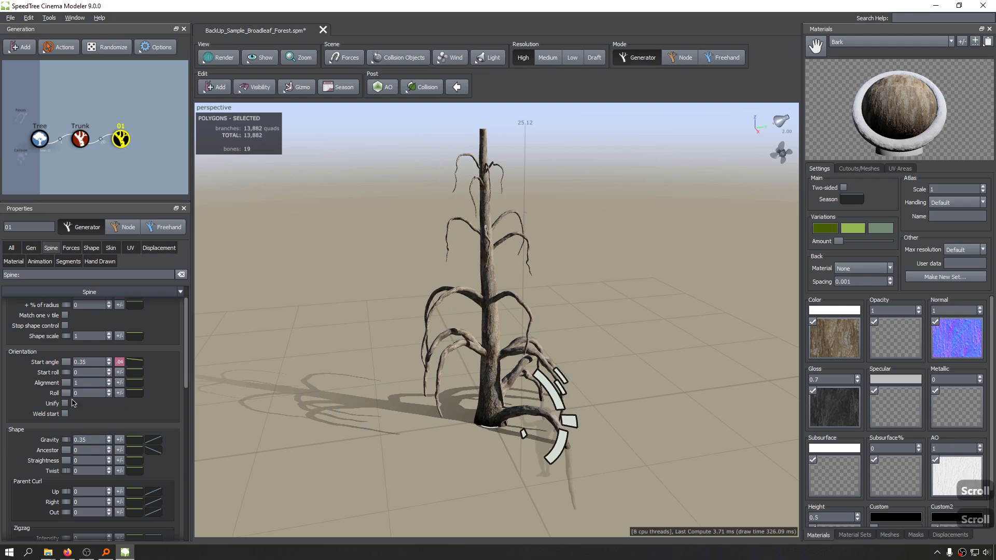
# Step: Open the Gravity parent curve of the 01 branches and add a control point at its middle
pyautogui.click(135, 440)
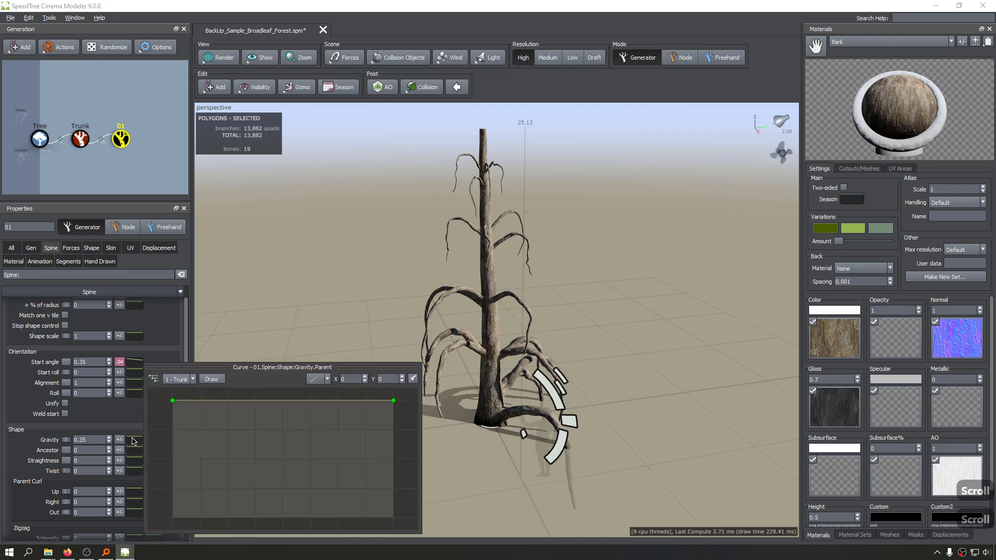
pyautogui.click(311, 379)
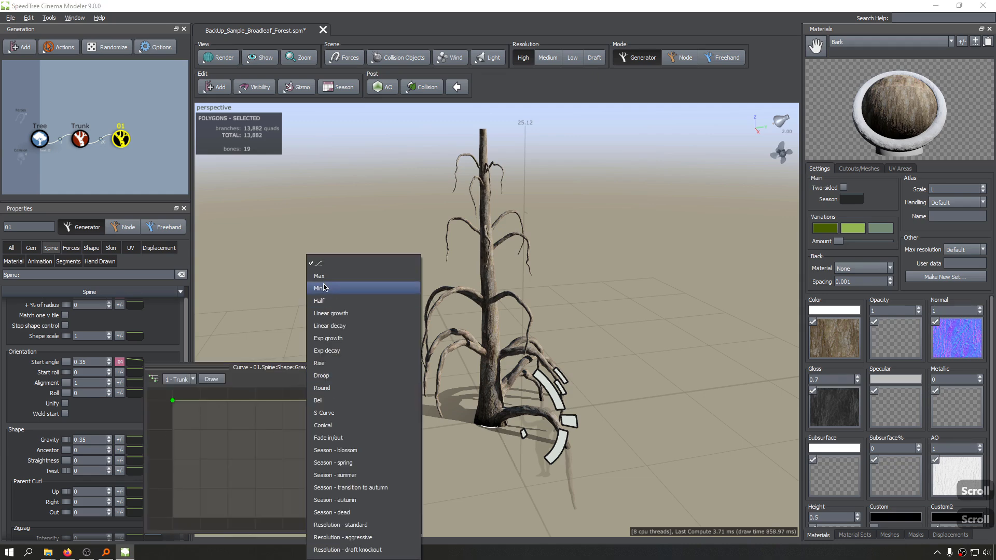
pyautogui.click(245, 389)
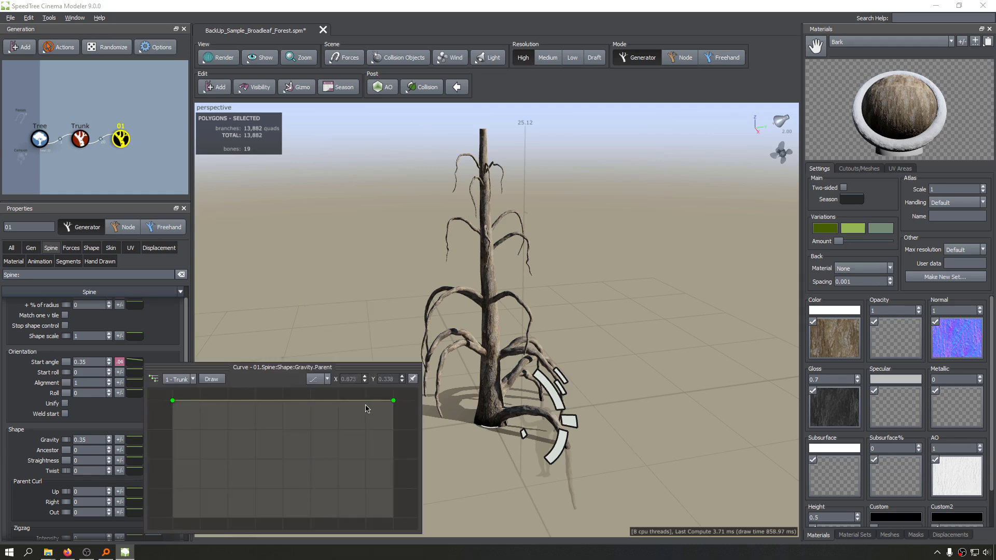
pyautogui.scroll(-2, 213, 414)
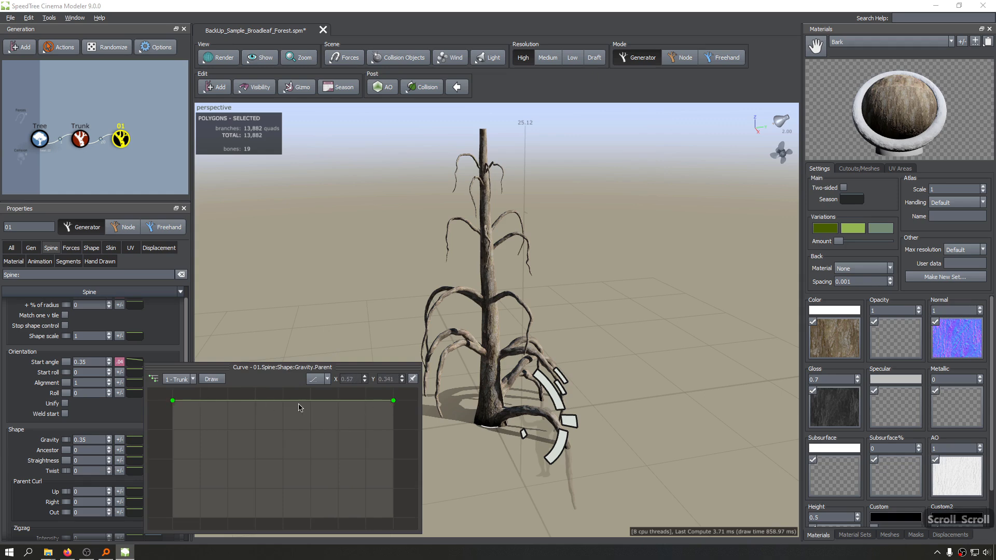
pyautogui.click(394, 401)
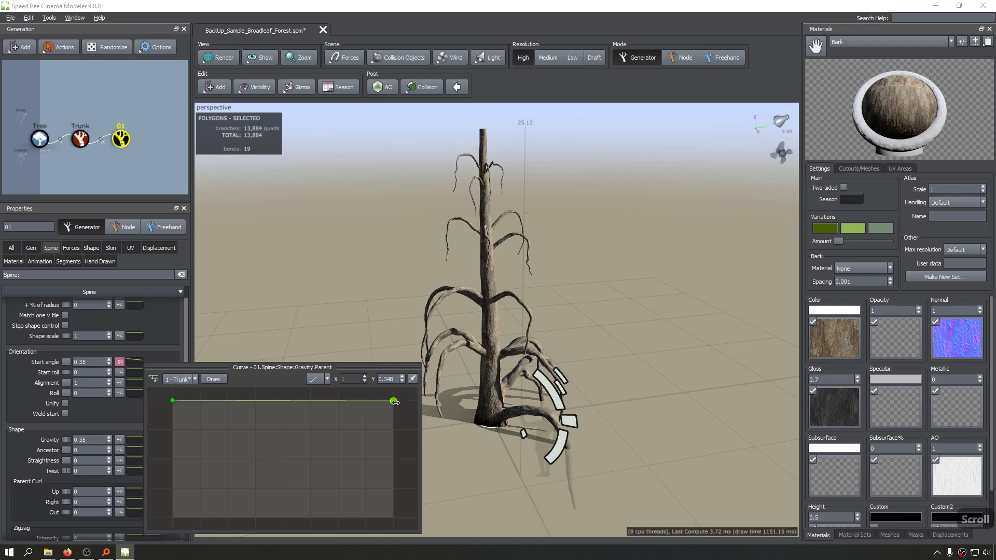
pyautogui.scroll(2, 395, 402)
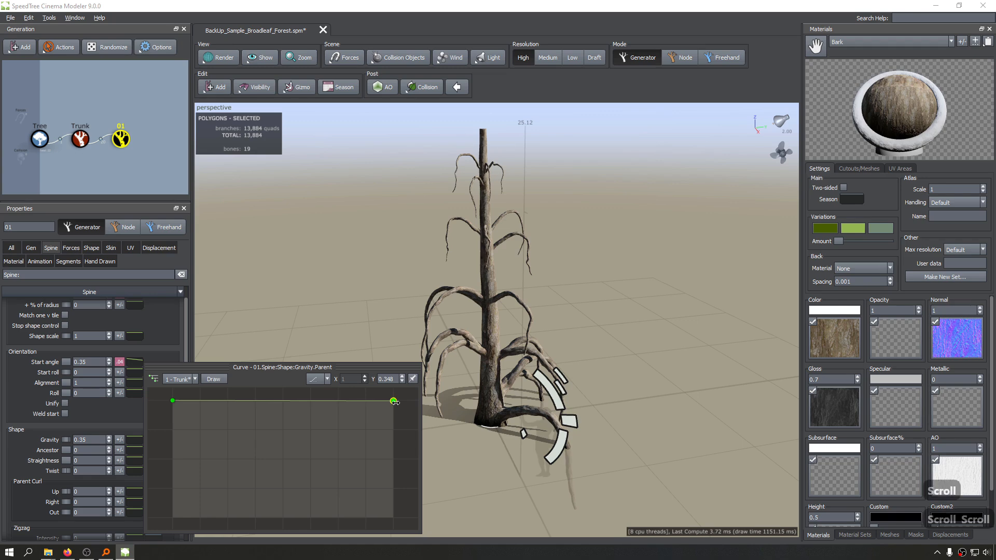
pyautogui.click(282, 404)
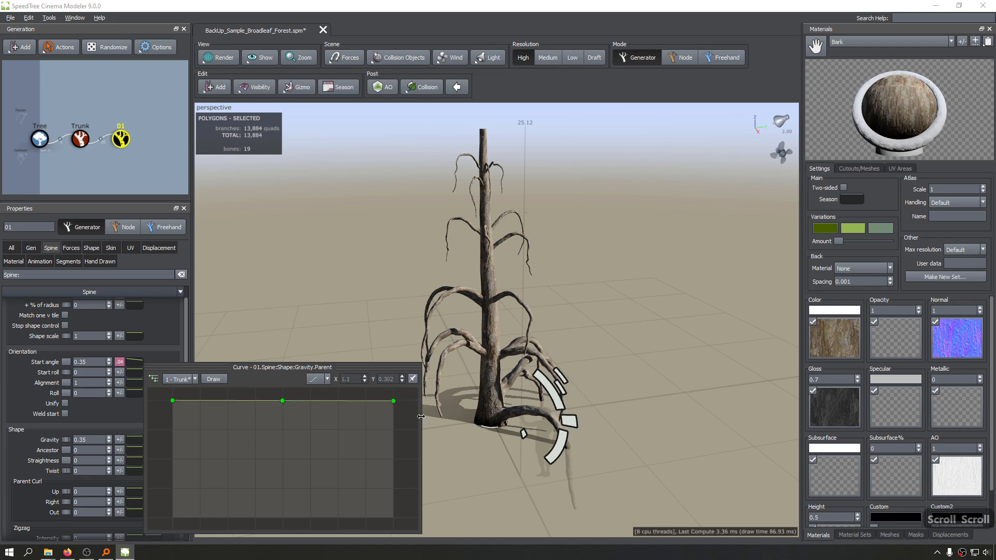
# Step: Pull the Gravity parent curve's end point below zero so the upper branches stop drooping, and inspect the tree
pyautogui.moveTo(394, 402); pyautogui.dragTo(392, 545)
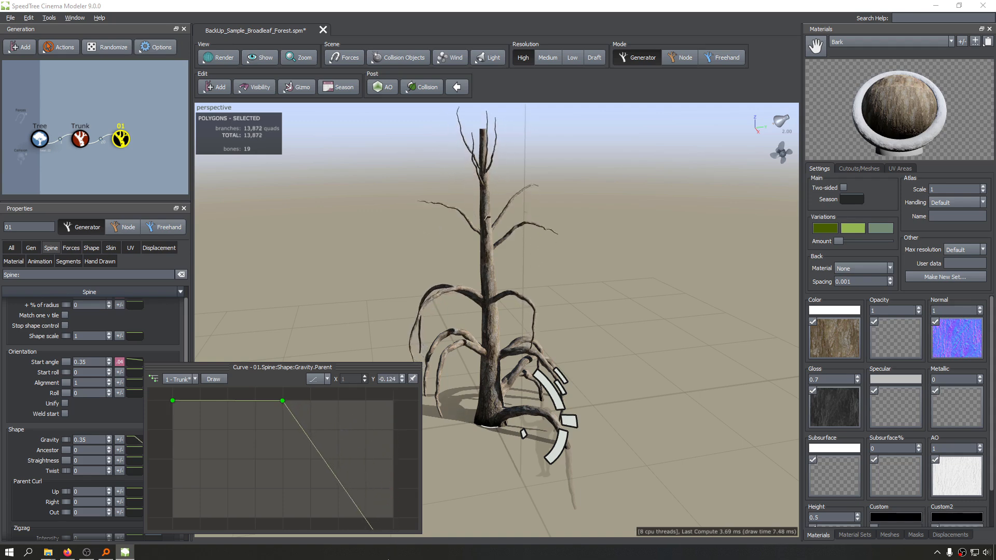
pyautogui.scroll(-2, 207, 402)
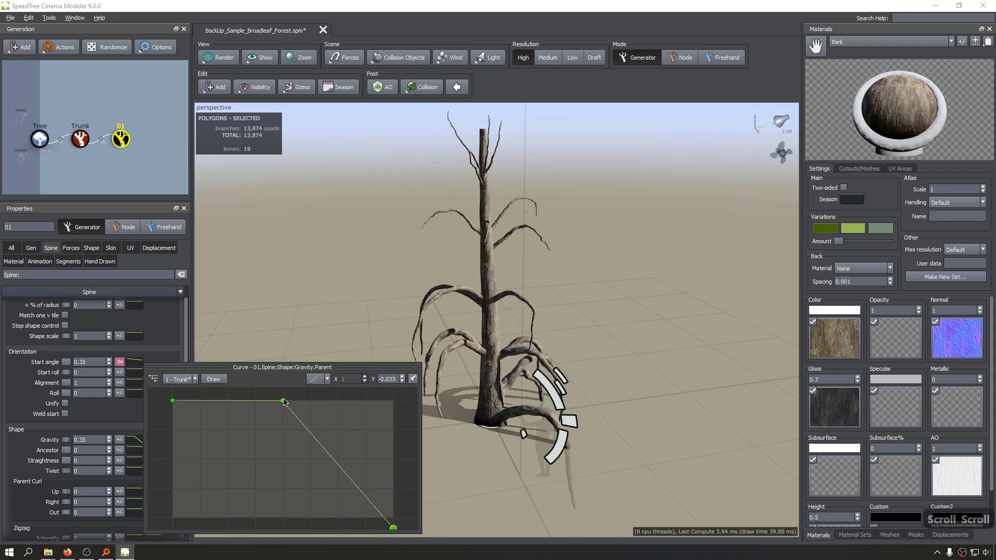
pyautogui.scroll(3, 400, 528)
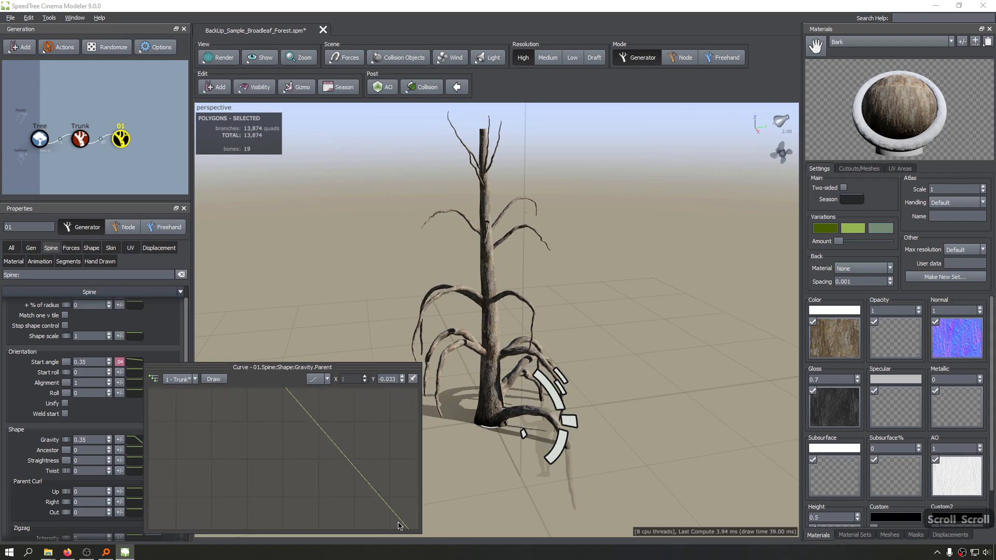
pyautogui.moveTo(403, 527); pyautogui.dragTo(359, 430, button='middle')
pyautogui.scroll(-4, 364, 462)
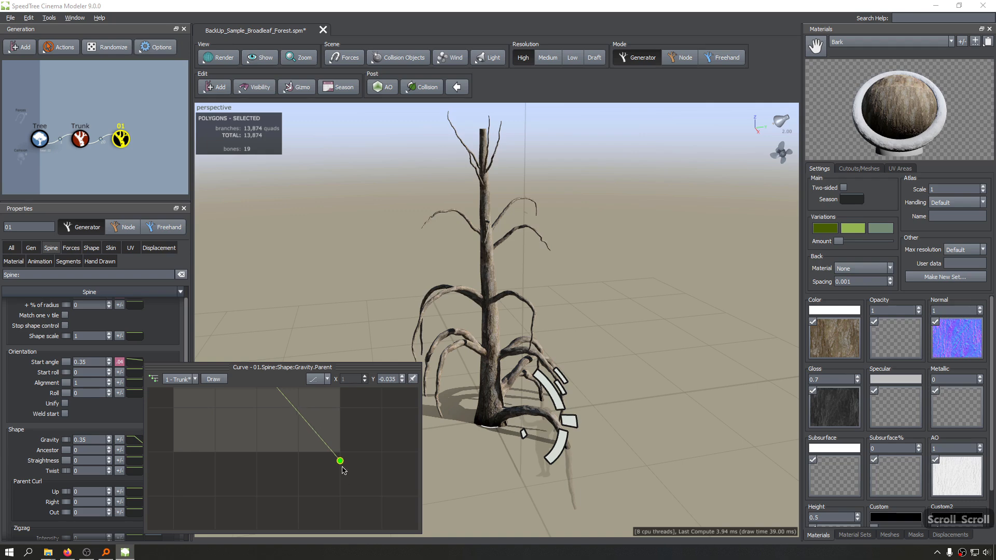
pyautogui.moveTo(341, 461); pyautogui.dragTo(349, 506)
pyautogui.click(574, 324)
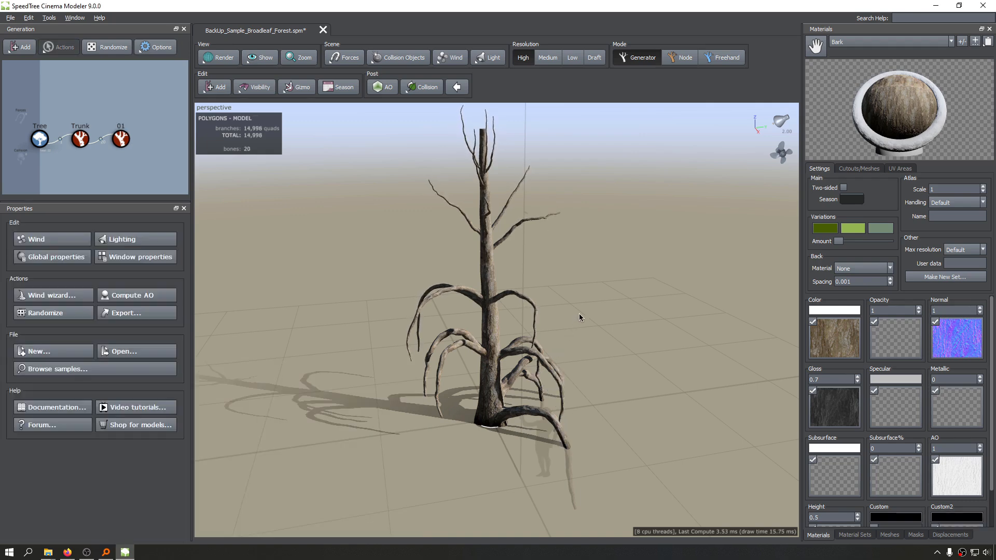
pyautogui.scroll(2, 566, 316)
pyautogui.scroll(-3, 515, 273)
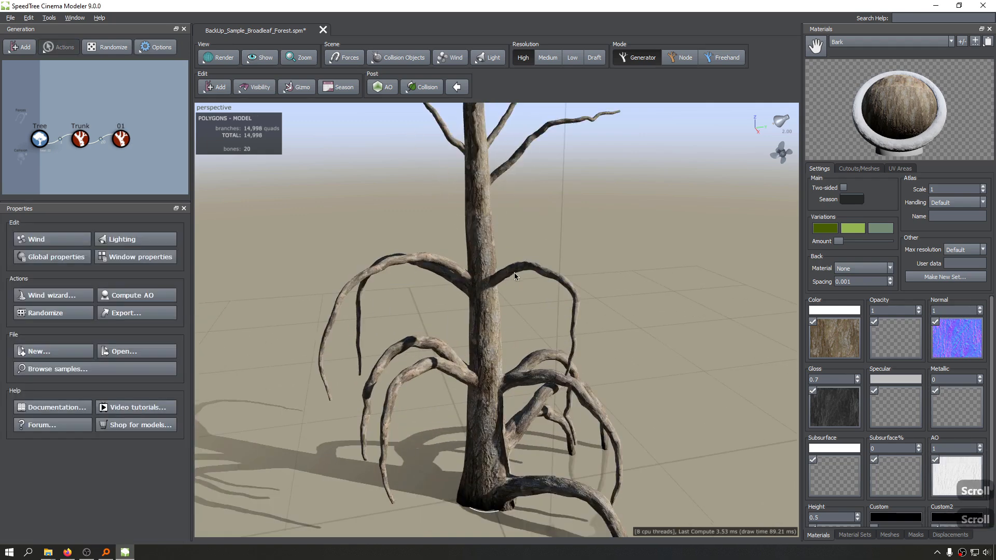
pyautogui.scroll(3, 567, 286)
pyautogui.moveTo(567, 282); pyautogui.dragTo(586, 289)
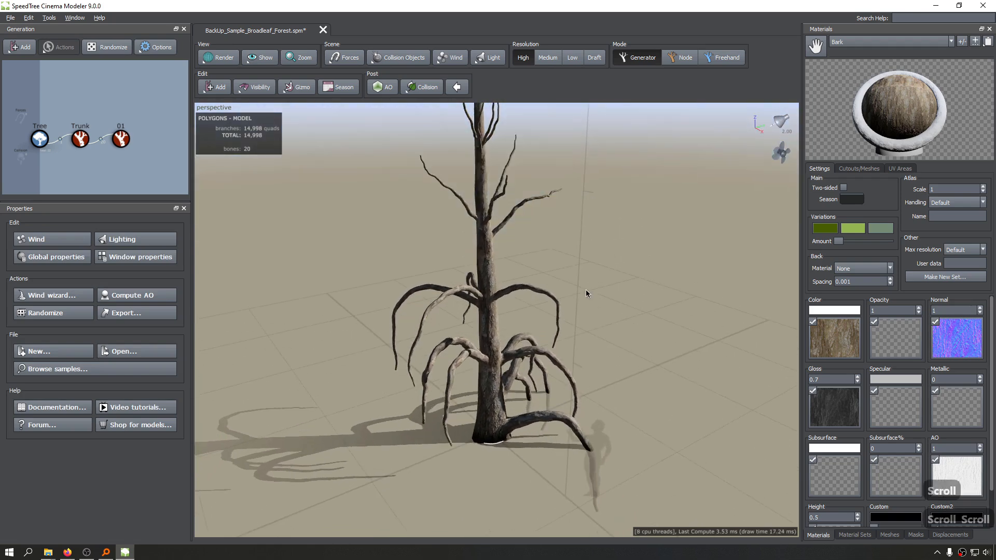
# Step: Flatten the 01 branches' Gravity profile curve by lowering its end point to -0.001
pyautogui.click(537, 290)
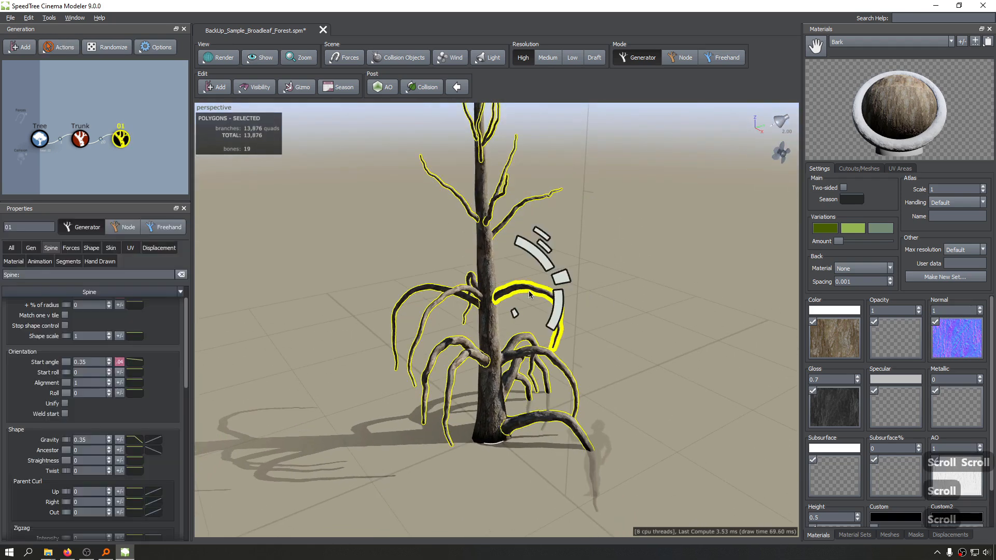
pyautogui.click(159, 441)
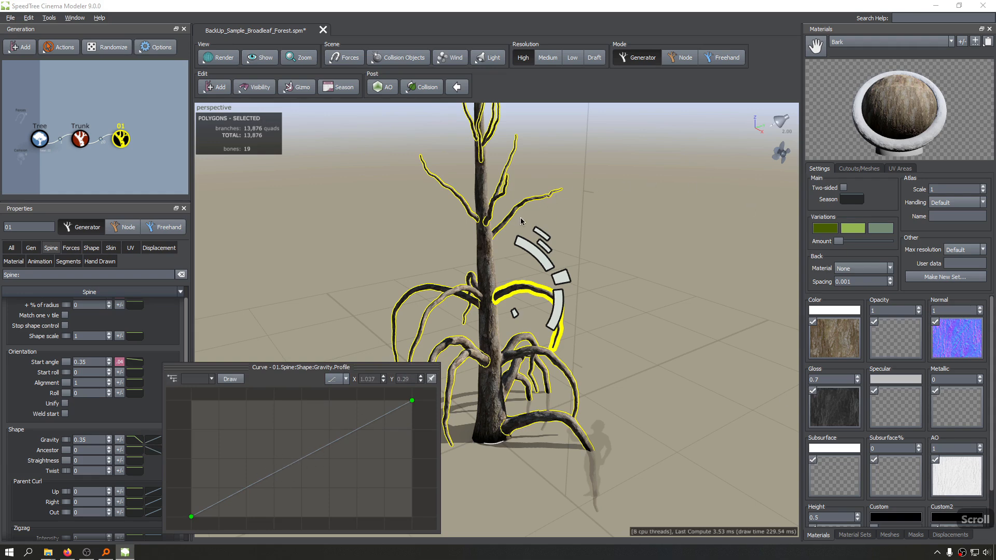
pyautogui.press('Scroll_Lock')
pyautogui.press('Scroll_Lock')
pyautogui.moveTo(412, 402); pyautogui.dragTo(413, 519)
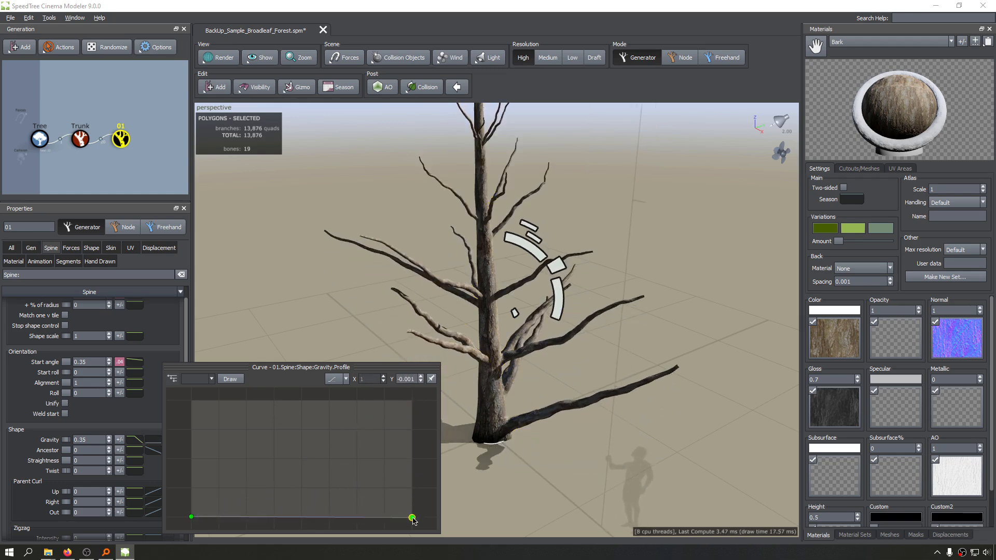
pyautogui.click(617, 484)
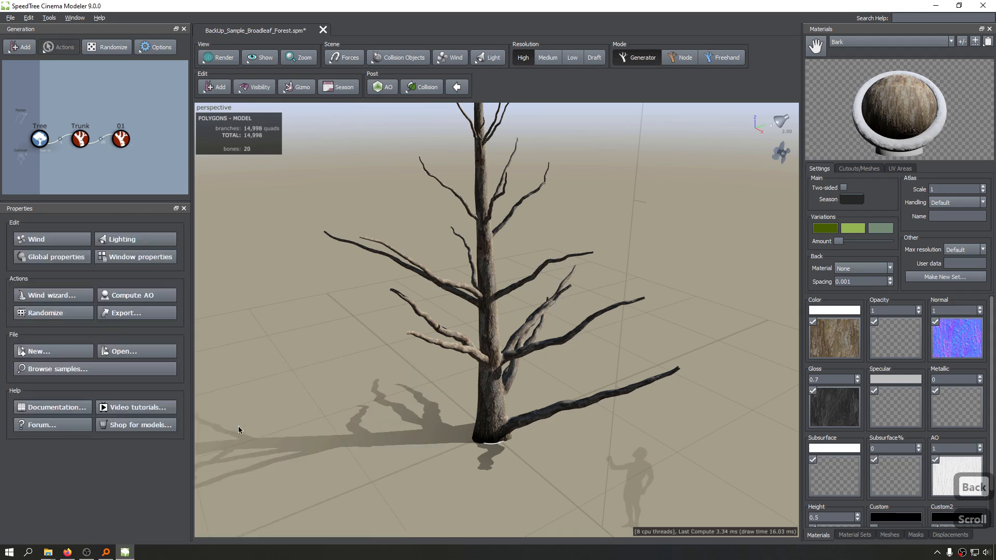
# Step: Reset the 01 branches' Spine Gravity parent curve with the Max preset and check the tree
pyautogui.click(539, 273)
pyautogui.click(135, 440)
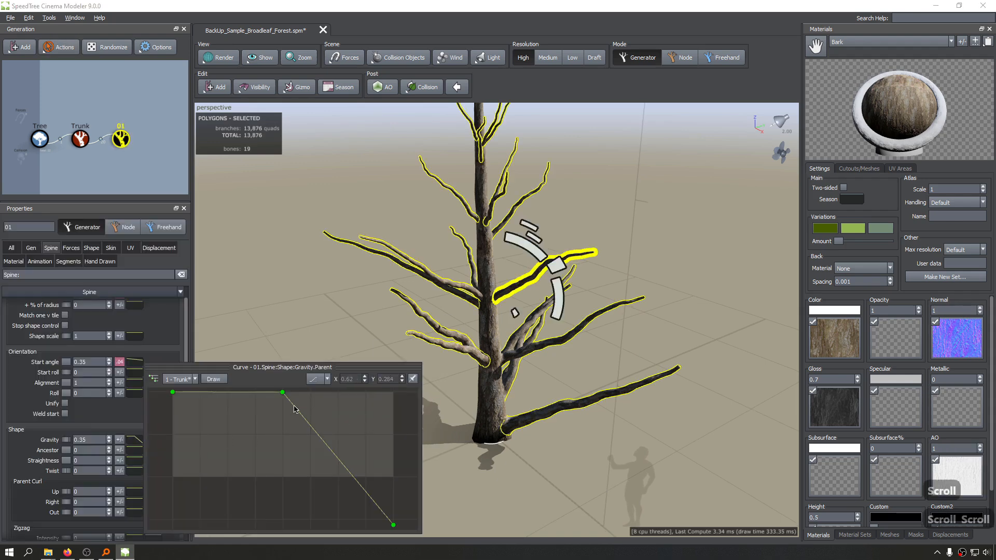
pyautogui.click(314, 380)
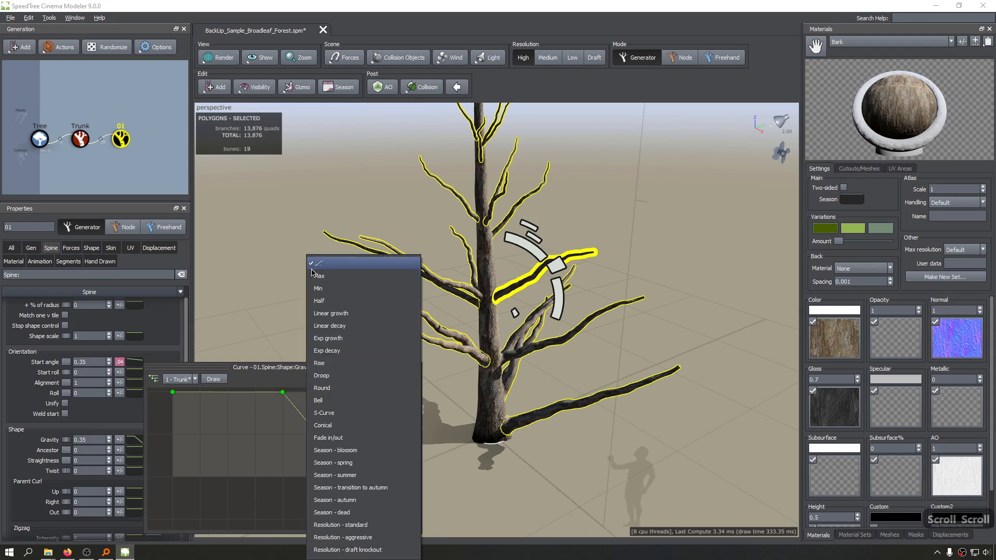
pyautogui.click(322, 277)
pyautogui.click(326, 379)
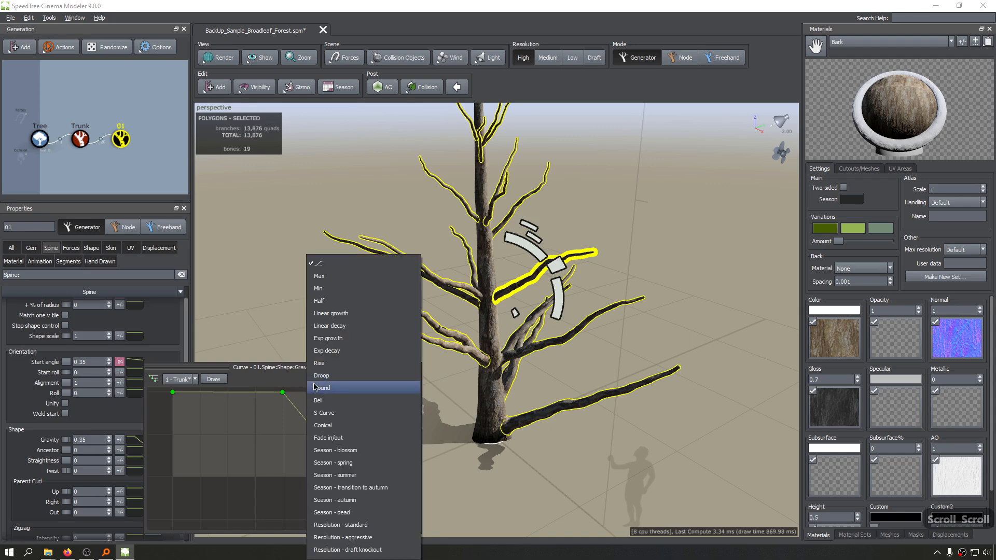
pyautogui.click(330, 281)
pyautogui.moveTo(641, 482); pyautogui.dragTo(433, 373)
pyautogui.click(435, 373)
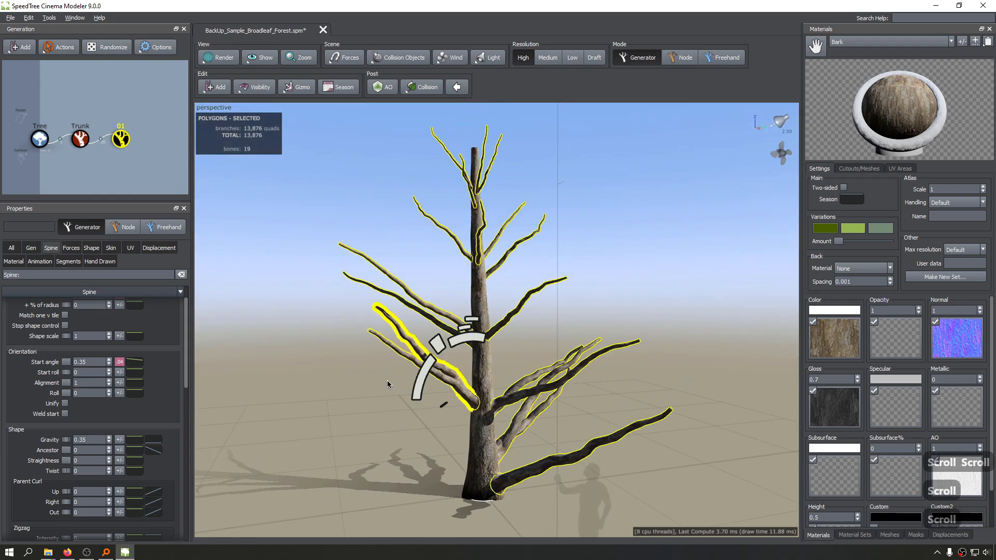
# Step: Draw the 01 branches' Gravity profile curve freehand, low at both ends with a tall peak in the middle
pyautogui.click(154, 441)
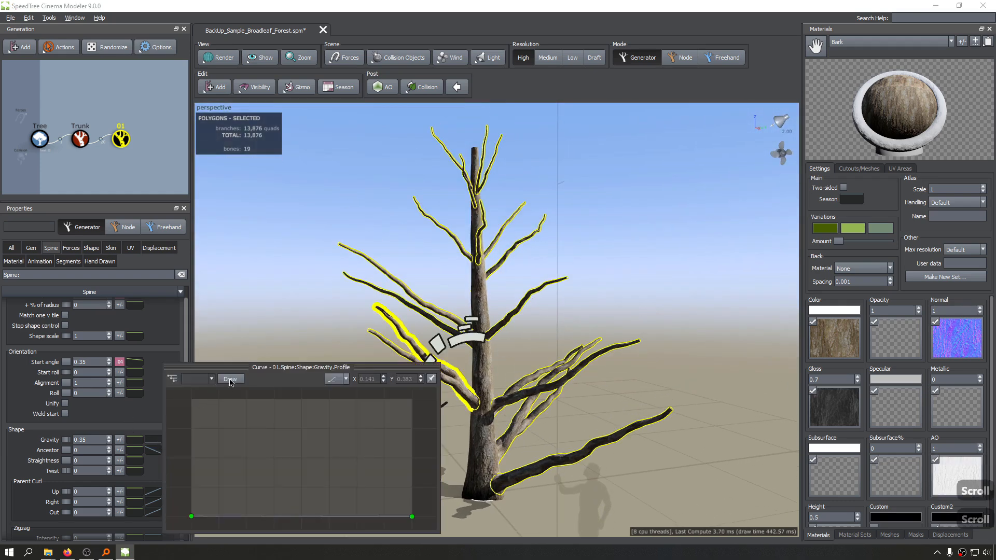
pyautogui.click(230, 379)
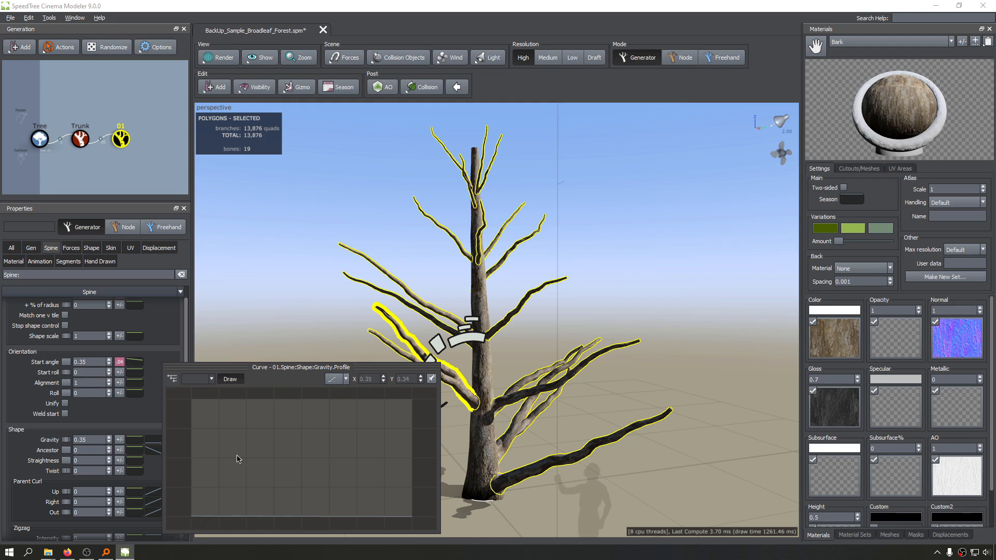
pyautogui.moveTo(194, 520)
pyautogui.mouseDown()
pyautogui.moveTo(275, 519)
pyautogui.moveTo(278, 384)
pyautogui.moveTo(303, 364)
pyautogui.moveTo(327, 383)
pyautogui.moveTo(329, 412)
pyautogui.mouseUp()
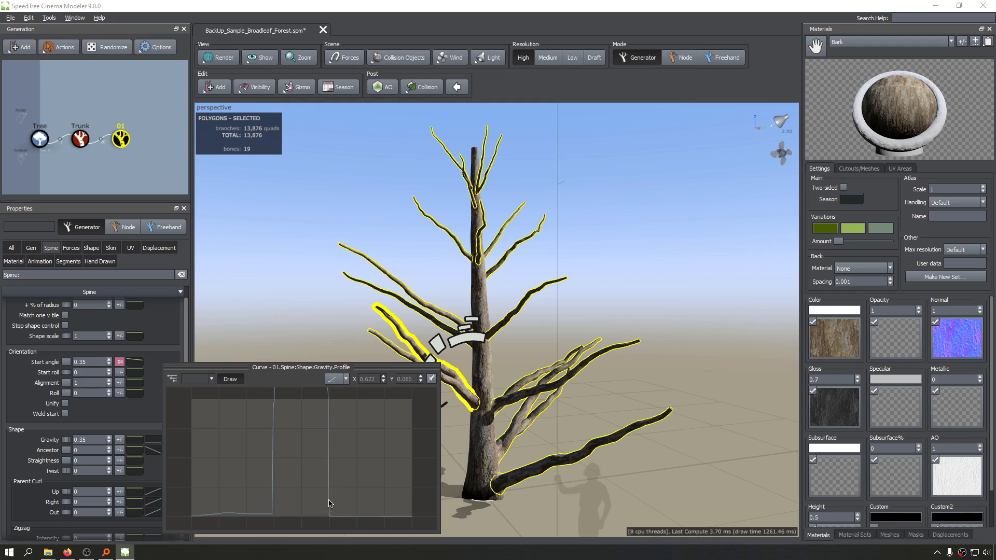
pyautogui.moveTo(336, 522); pyautogui.dragTo(428, 524)
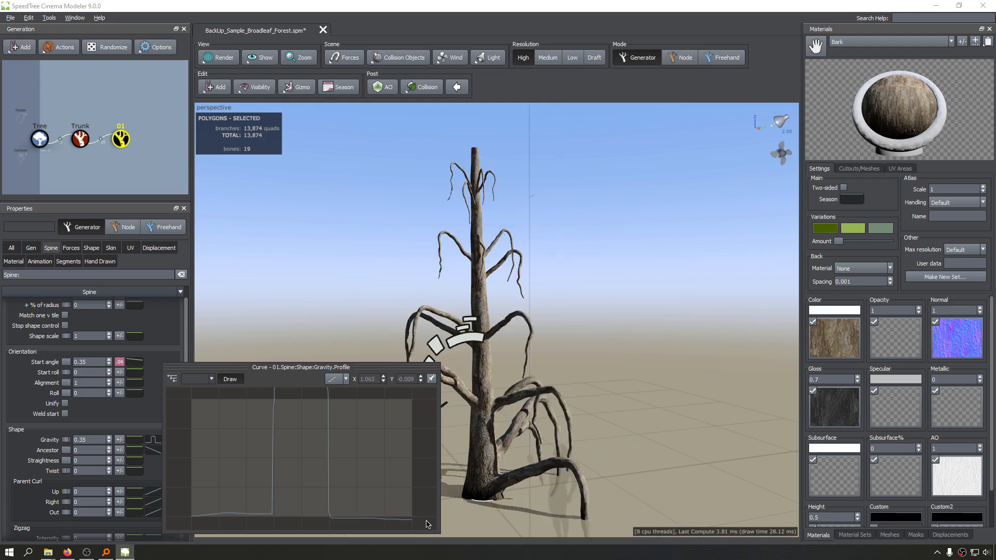
pyautogui.press('Scroll_Lock')
pyautogui.click(234, 384)
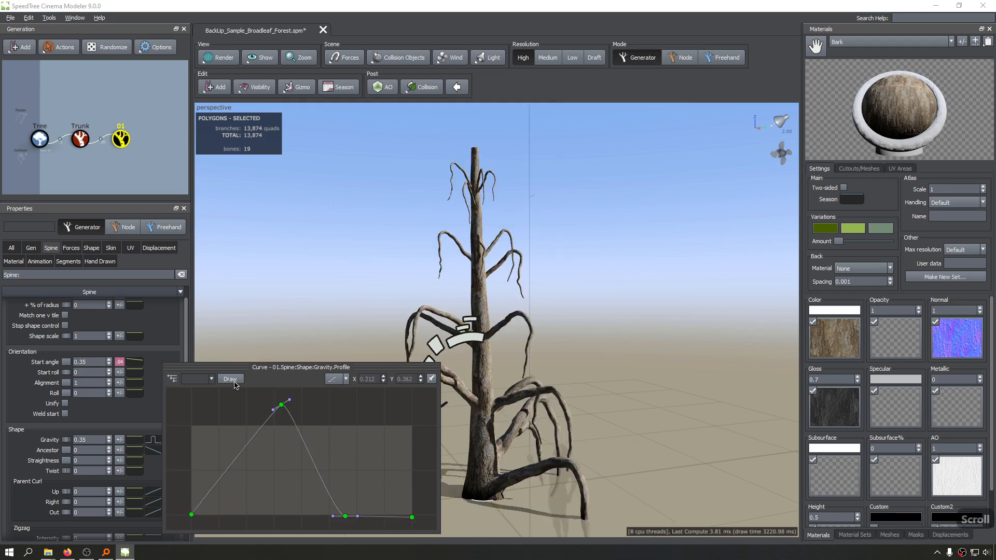
pyautogui.press('Scroll_Lock')
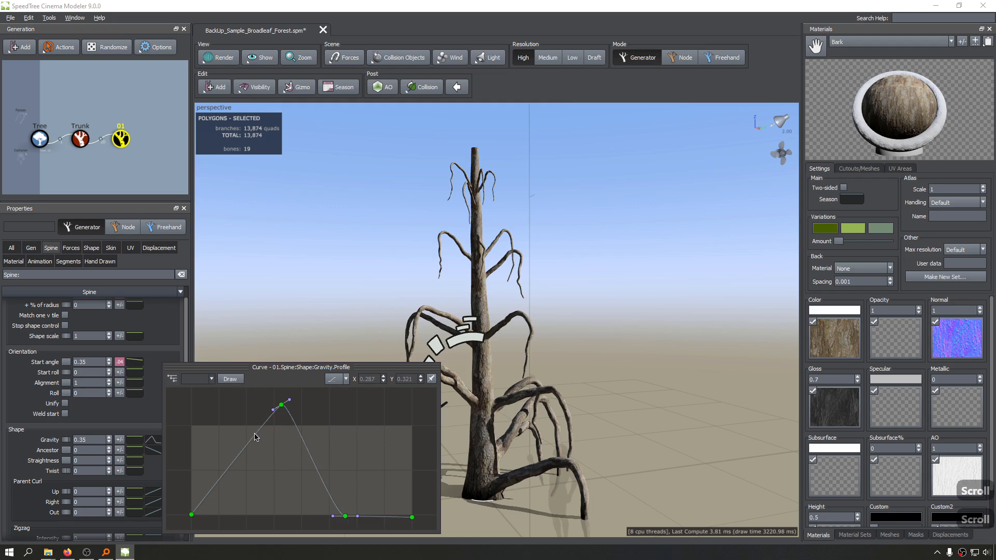
# Step: Reshape the drawn Gravity profile curve into a steep-sided middle hump by adding and moving control points
pyautogui.moveTo(255, 437); pyautogui.dragTo(272, 512)
pyautogui.moveTo(381, 517); pyautogui.dragTo(317, 394)
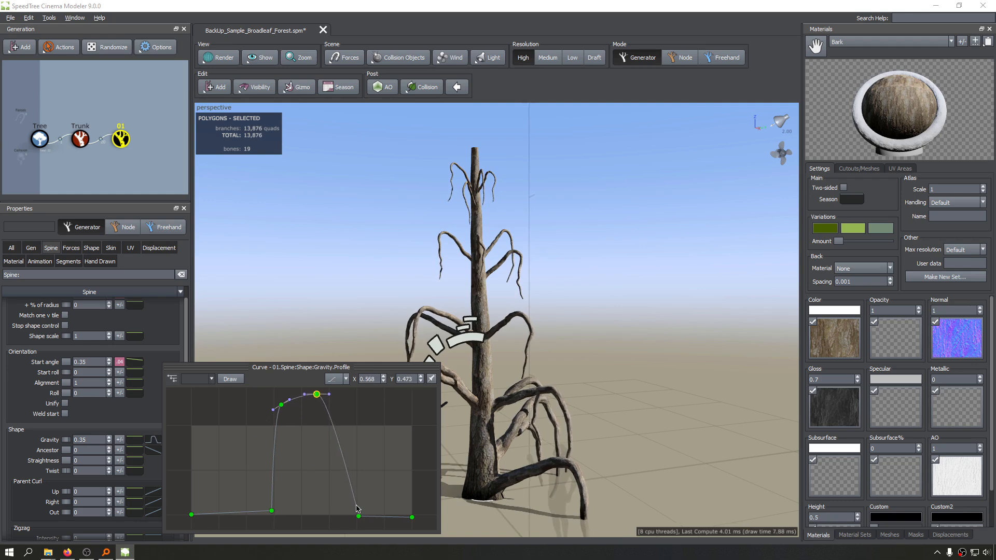
pyautogui.moveTo(359, 518); pyautogui.dragTo(338, 514)
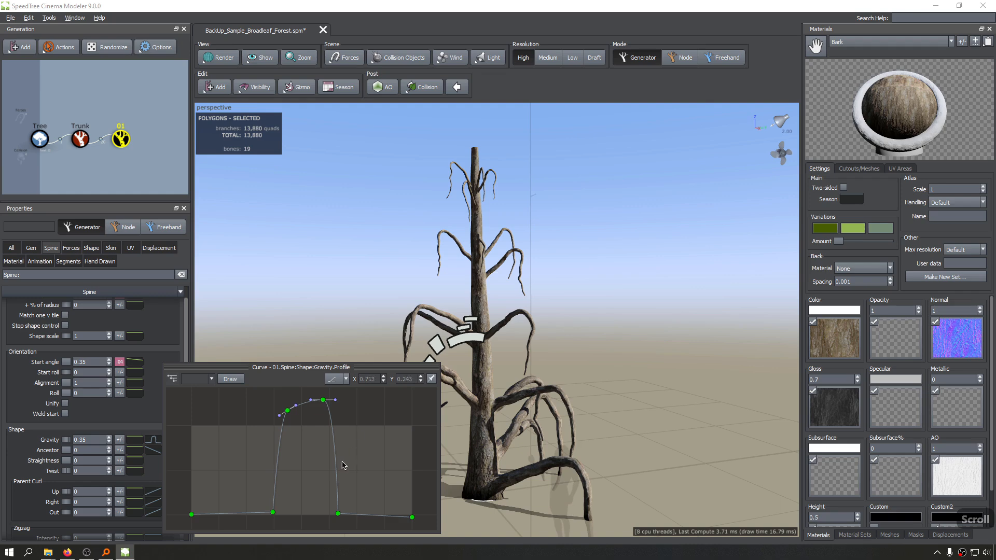
# Step: Lower the hump's two top control points on the Gravity profile curve to -0.308 so the branches bend upward midway
pyautogui.scroll(-3, 332, 469)
pyautogui.moveTo(335, 404); pyautogui.dragTo(279, 428)
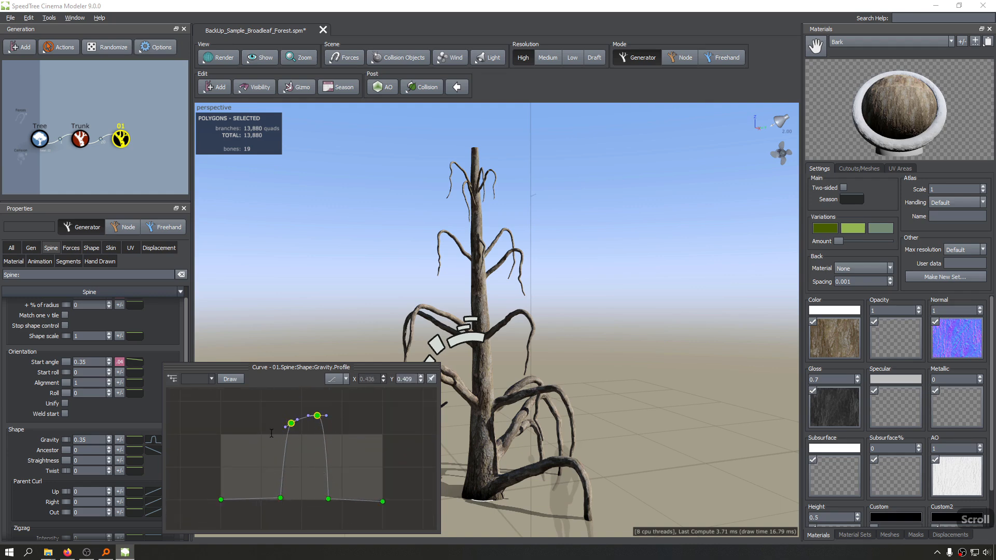
pyautogui.moveTo(301, 441); pyautogui.dragTo(300, 437, button='middle')
pyautogui.moveTo(317, 411); pyautogui.dragTo(318, 507)
pyautogui.moveTo(318, 508); pyautogui.dragTo(324, 454, button='middle')
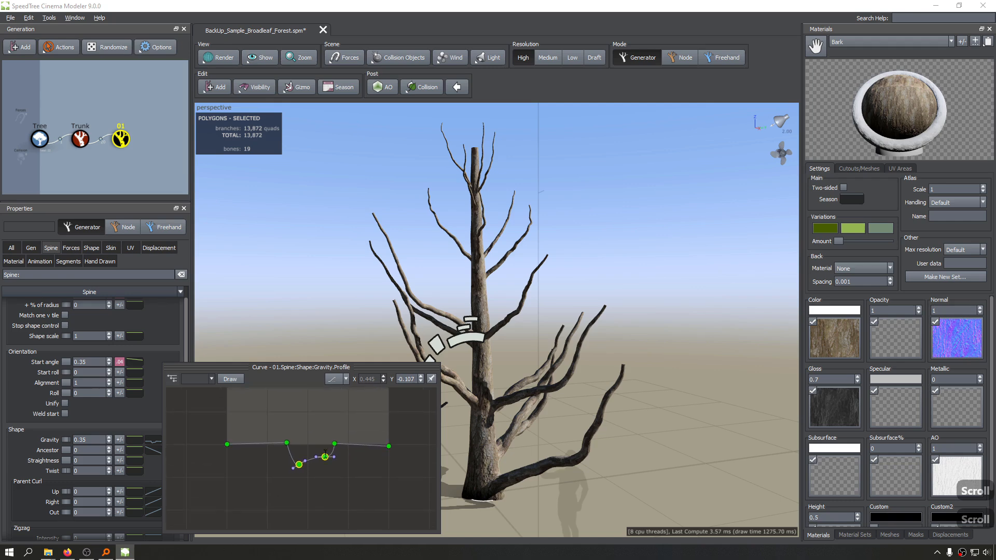
pyautogui.moveTo(322, 458); pyautogui.dragTo(324, 495)
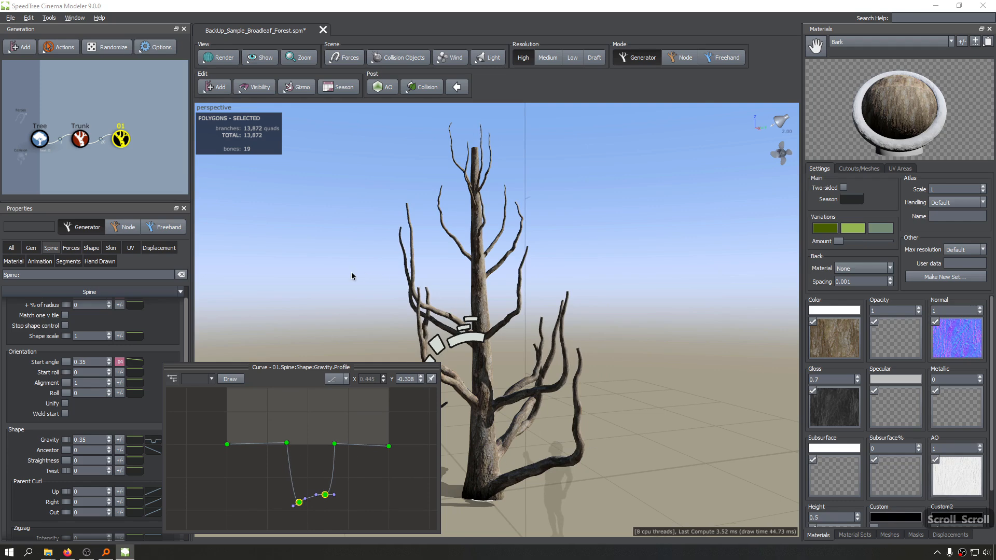
# Step: Reset the 01 branches' Gravity profile curve with the Max preset and set Gravity to 0
pyautogui.click(3, 355)
pyautogui.click(157, 440)
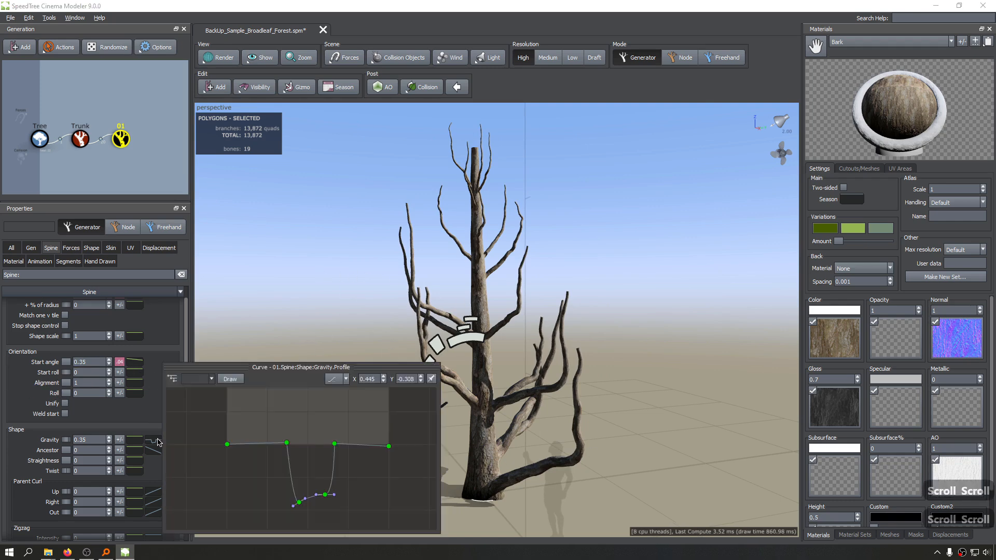
pyautogui.click(333, 379)
pyautogui.click(338, 276)
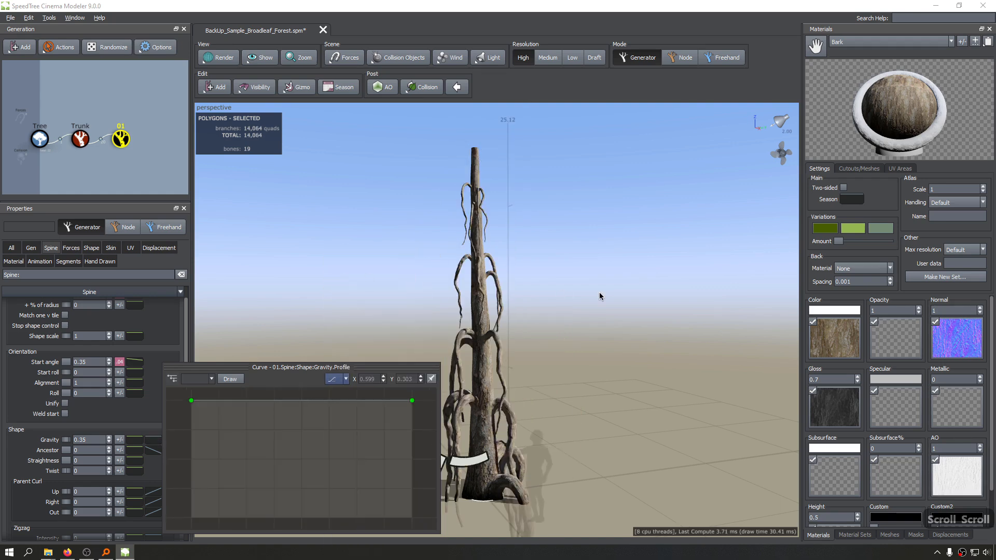
pyautogui.click(96, 439)
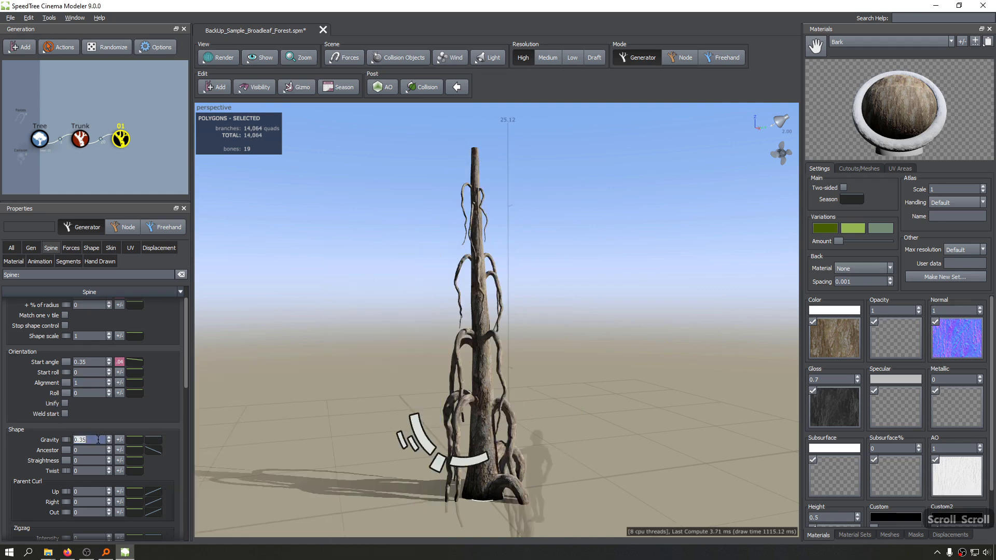
pyautogui.write('0')
pyautogui.press('Return')
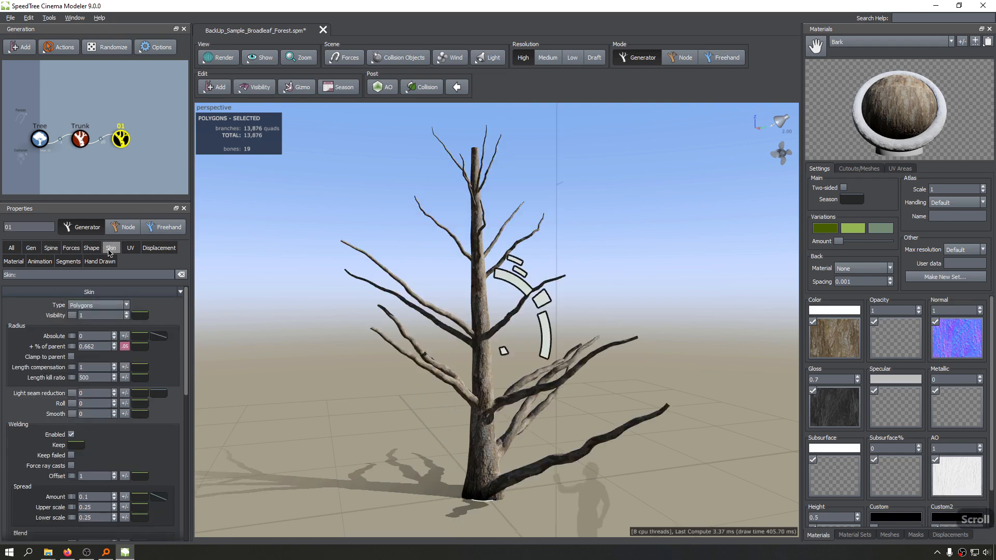
# Step: Open the 01 branches' Skin Radius Absolute profile curve and compare it with how the branches taper towards their tips
pyautogui.scroll(2, 109, 253)
pyautogui.scroll(2, 31, 340)
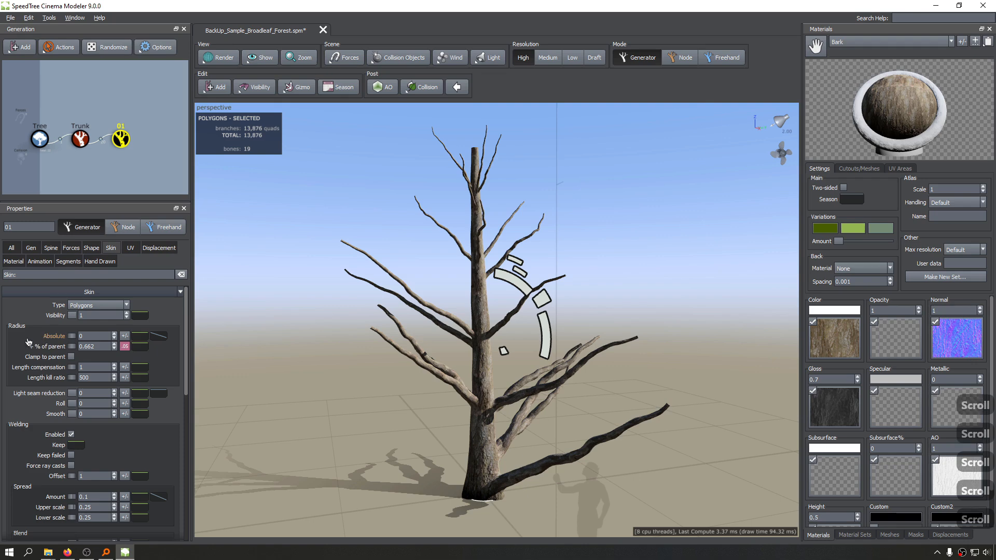
pyautogui.click(158, 336)
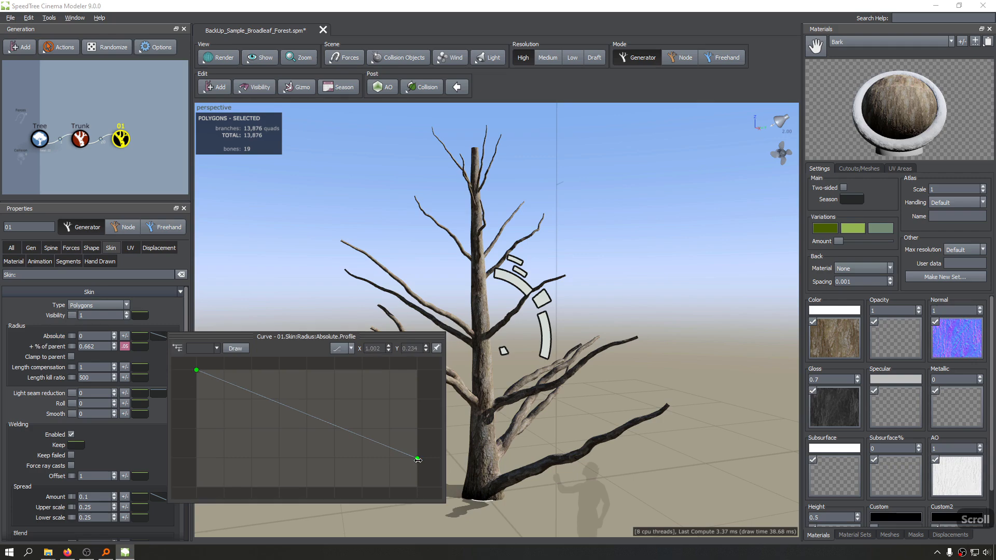
pyautogui.scroll(-4, 507, 366)
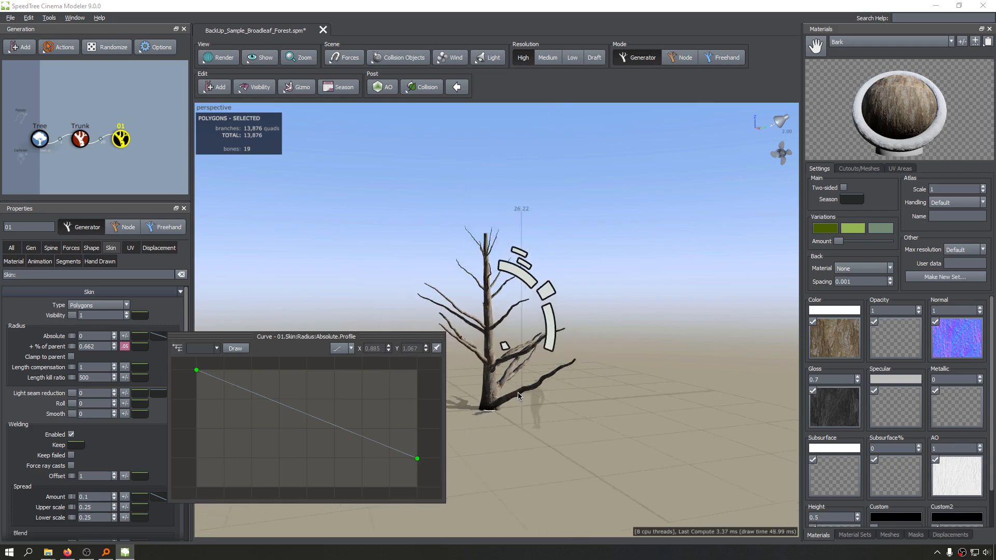
pyautogui.scroll(8, 509, 371)
pyautogui.moveTo(518, 405); pyautogui.dragTo(497, 339, button='middle')
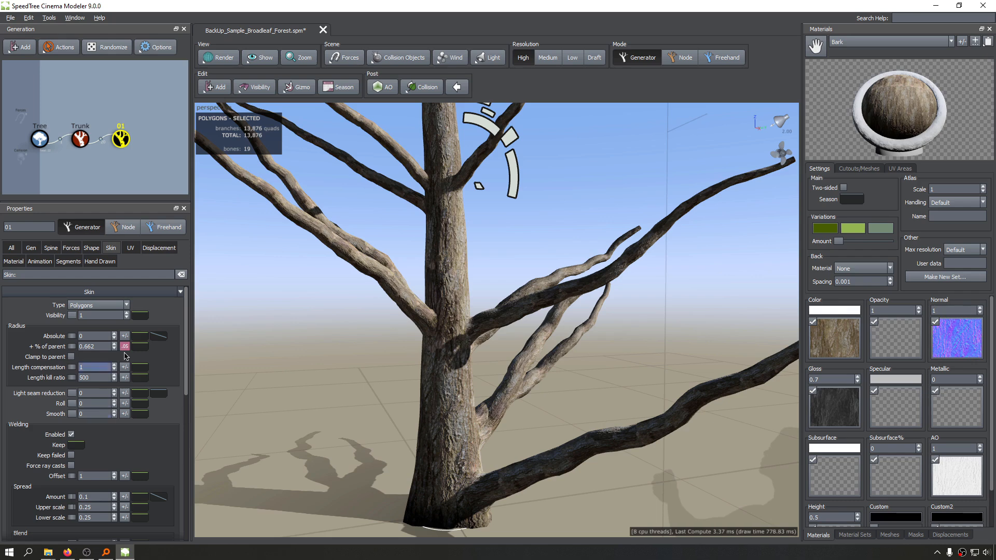
pyautogui.click(158, 336)
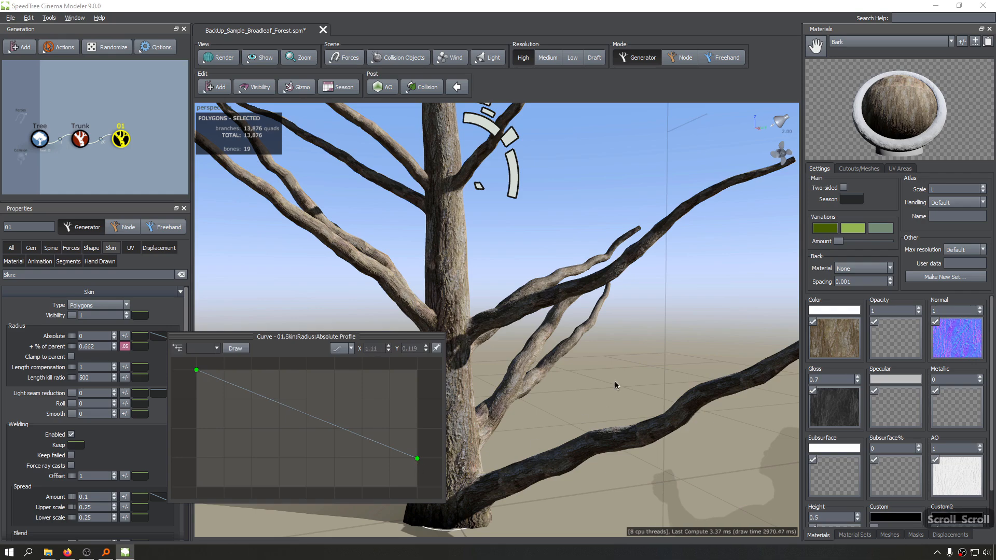
pyautogui.scroll(-2, 630, 335)
pyautogui.scroll(4, 610, 375)
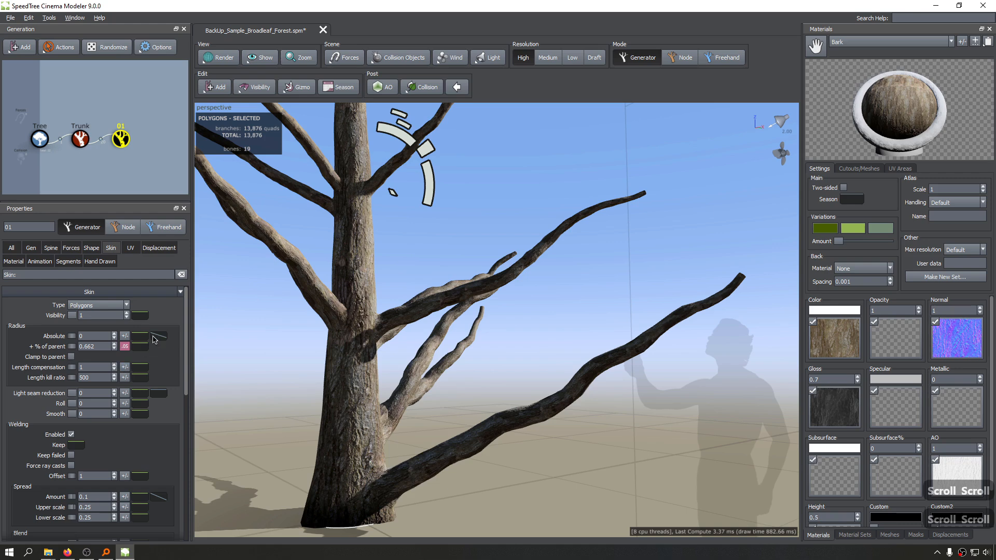
# Step: Lower the end point of the Radius Absolute profile curve to -0.127 and inspect the branch tips up close
pyautogui.click(156, 338)
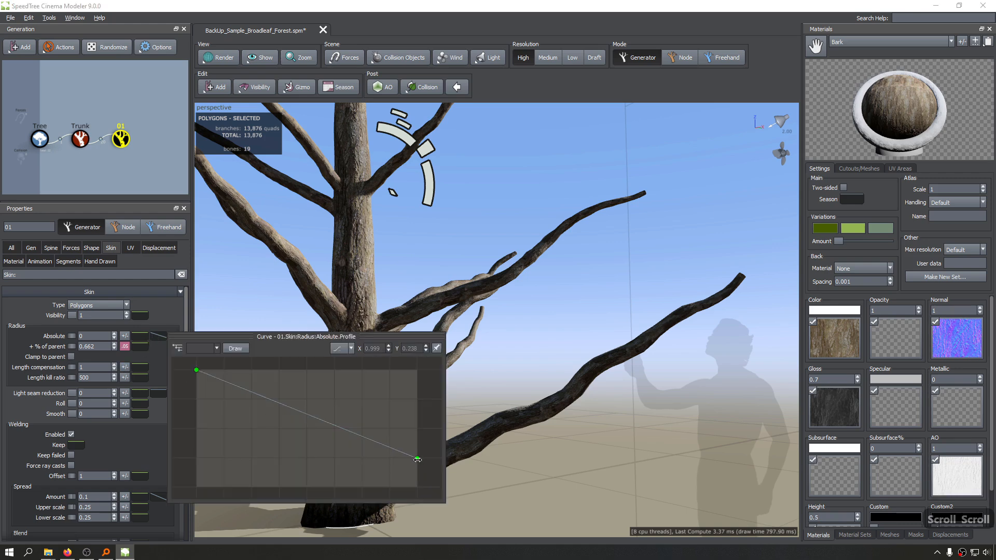
pyautogui.moveTo(417, 460); pyautogui.dragTo(426, 503)
pyautogui.moveTo(521, 271); pyautogui.dragTo(604, 362)
pyautogui.scroll(-5, 495, 357)
pyautogui.moveTo(496, 358); pyautogui.dragTo(447, 284)
pyautogui.scroll(5, 447, 284)
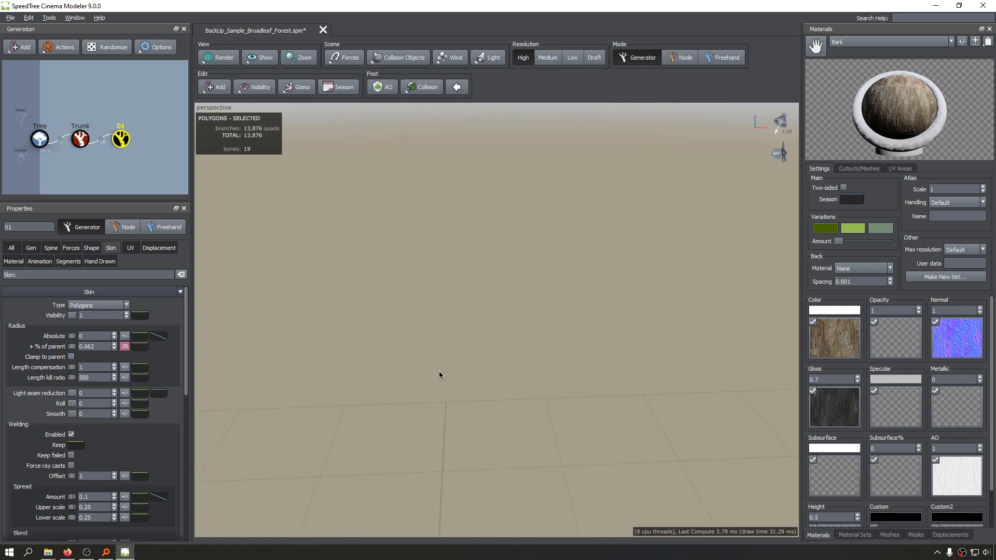
pyautogui.moveTo(439, 371); pyautogui.dragTo(470, 254, button='middle')
pyautogui.scroll(3, 472, 250)
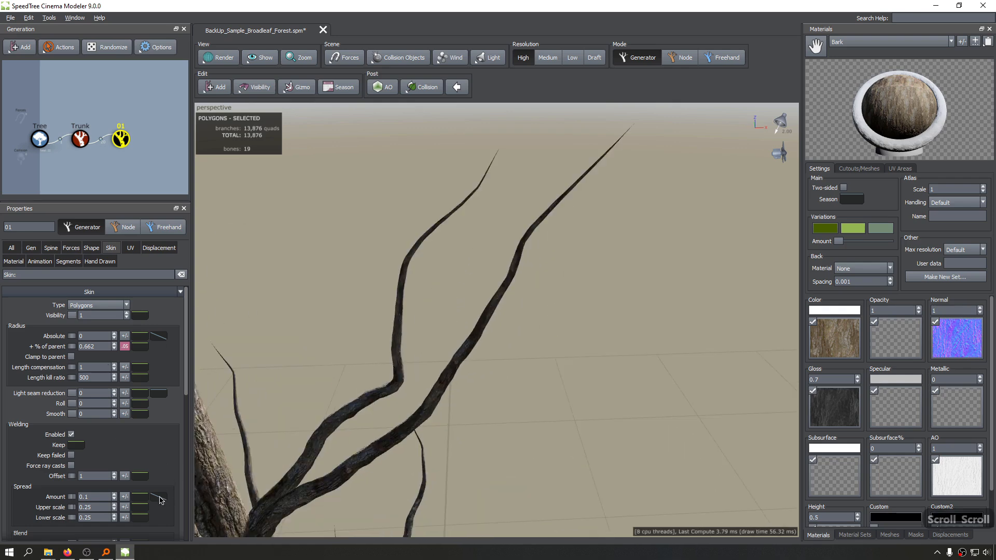
# Step: Add control points to the Radius Absolute profile curve, dipping one near X 0.41 and raising one to Y 1.386 for mid-branch bulges
pyautogui.click(161, 337)
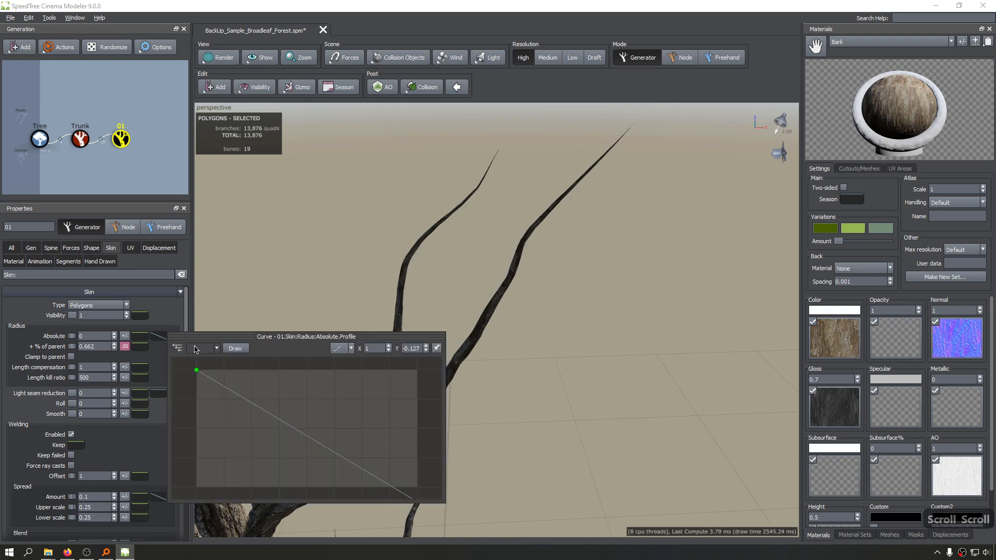
pyautogui.doubleClick(306, 434)
pyautogui.moveTo(308, 435); pyautogui.dragTo(287, 465)
pyautogui.doubleClick(289, 404)
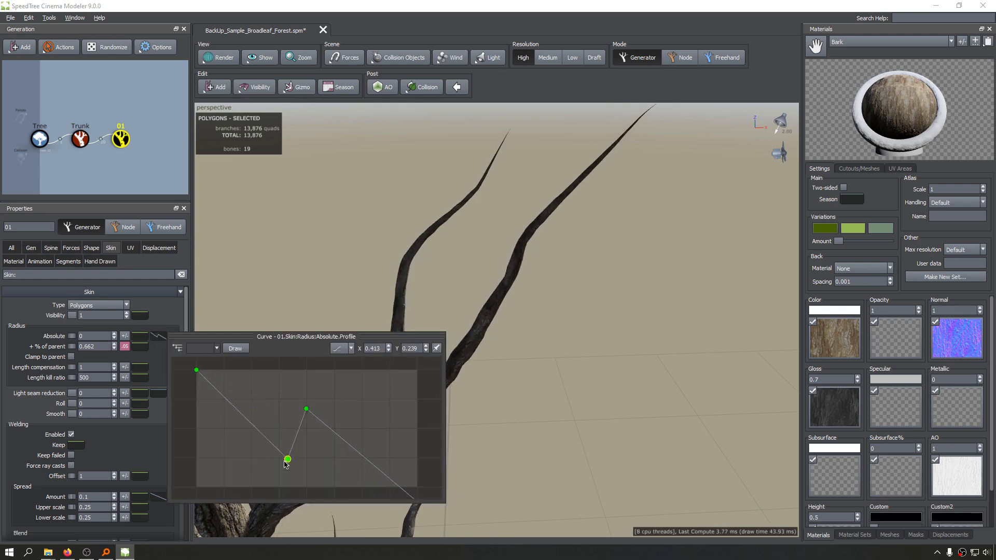
pyautogui.doubleClick(346, 442)
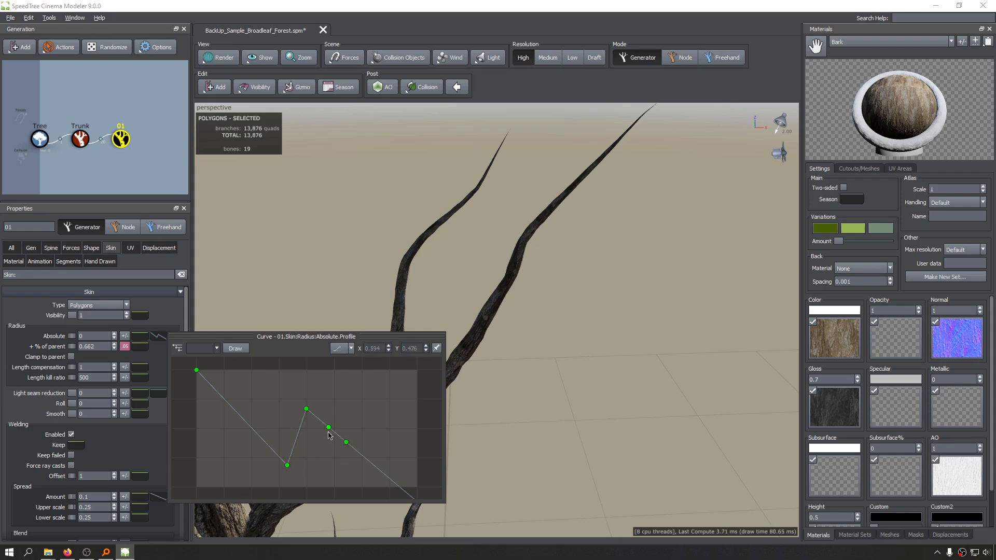
pyautogui.moveTo(328, 430); pyautogui.dragTo(333, 299)
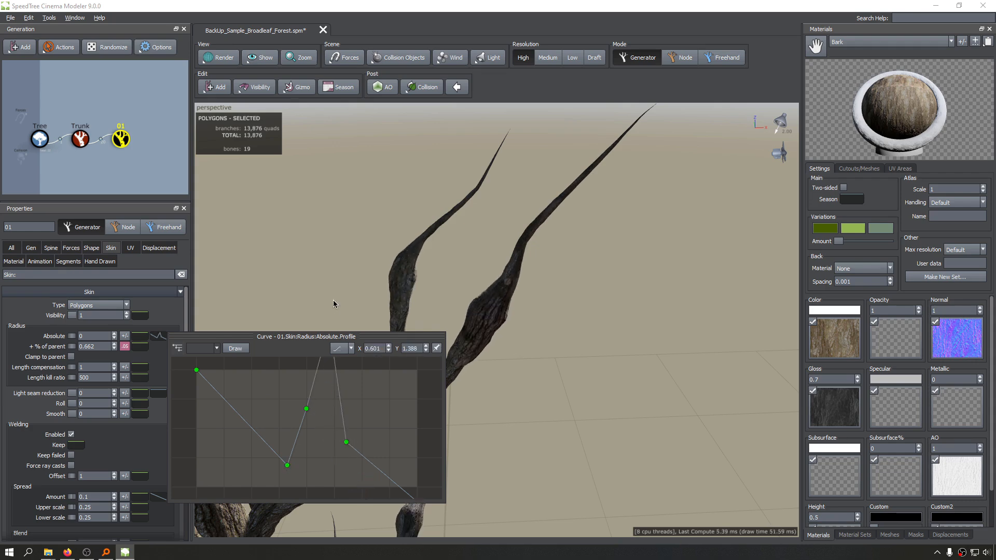
pyautogui.moveTo(602, 299); pyautogui.dragTo(594, 263, button='middle')
pyautogui.scroll(3, 467, 266)
pyautogui.scroll(-6, 468, 265)
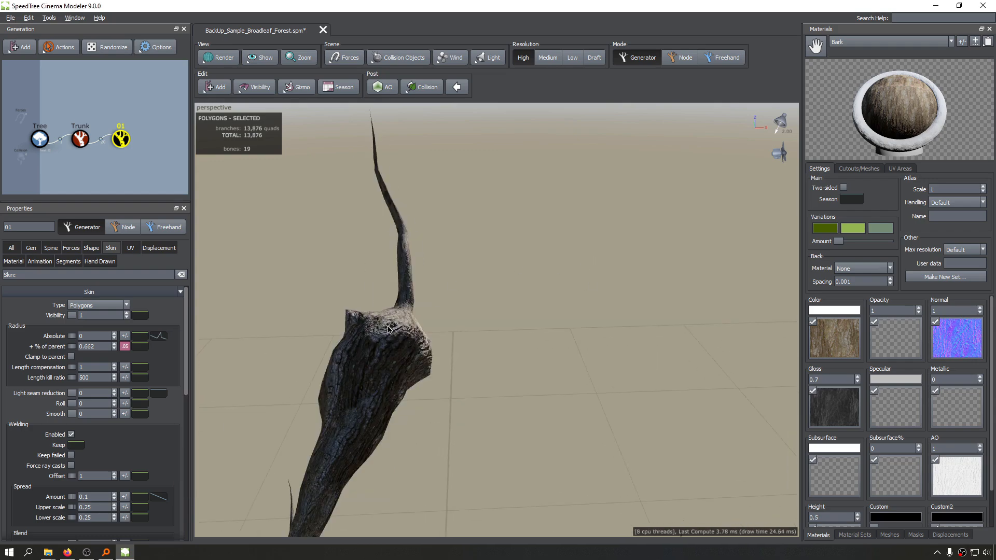
pyautogui.moveTo(420, 316); pyautogui.dragTo(416, 281)
pyautogui.scroll(-8, 416, 283)
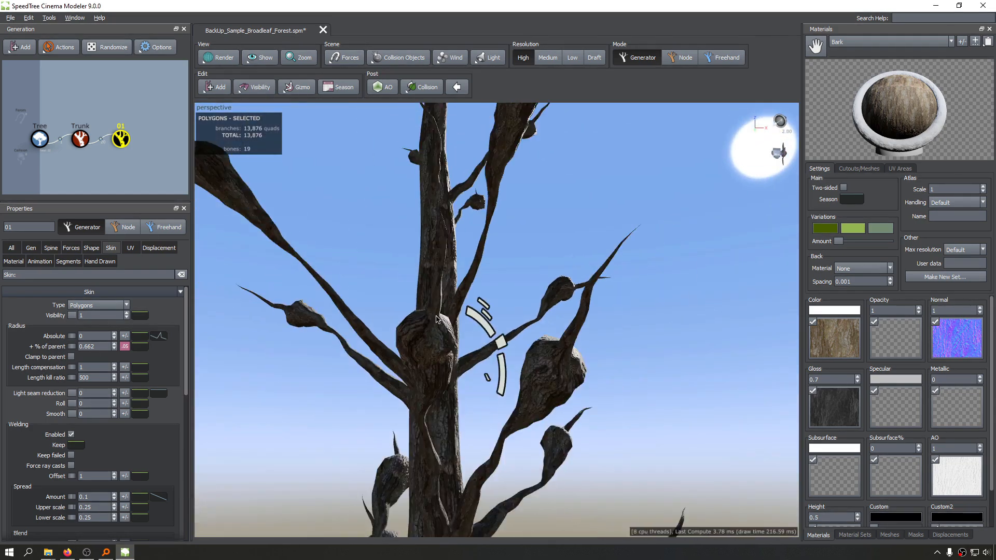